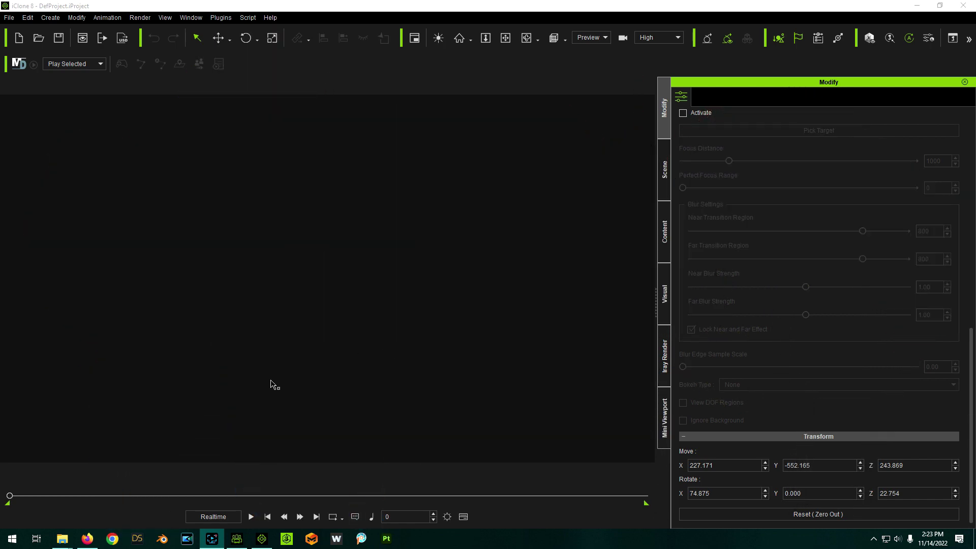
- Switch to Firefox and open ClipDrop's Relight tool
{"action": "left_click", "coordinate": [87, 540]}
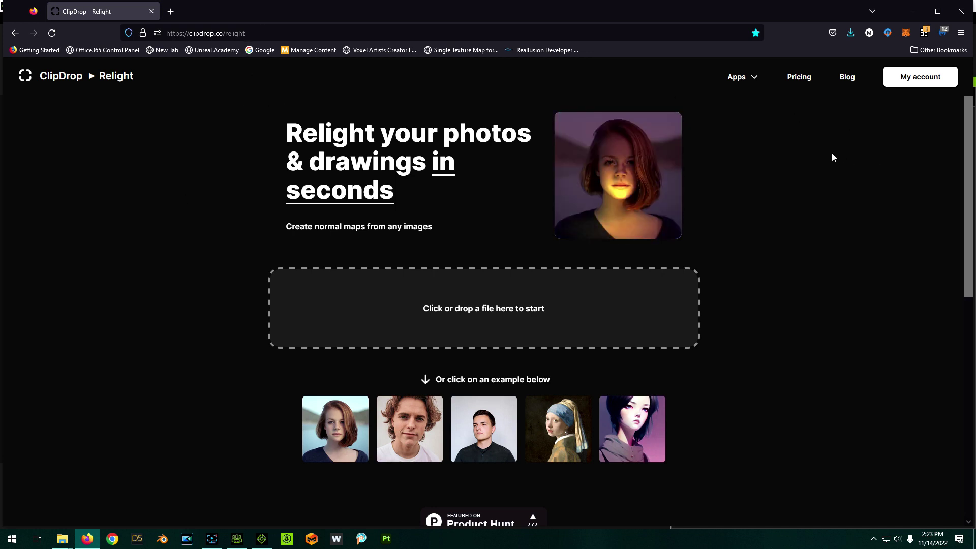
{"action": "left_click", "coordinate": [748, 77]}
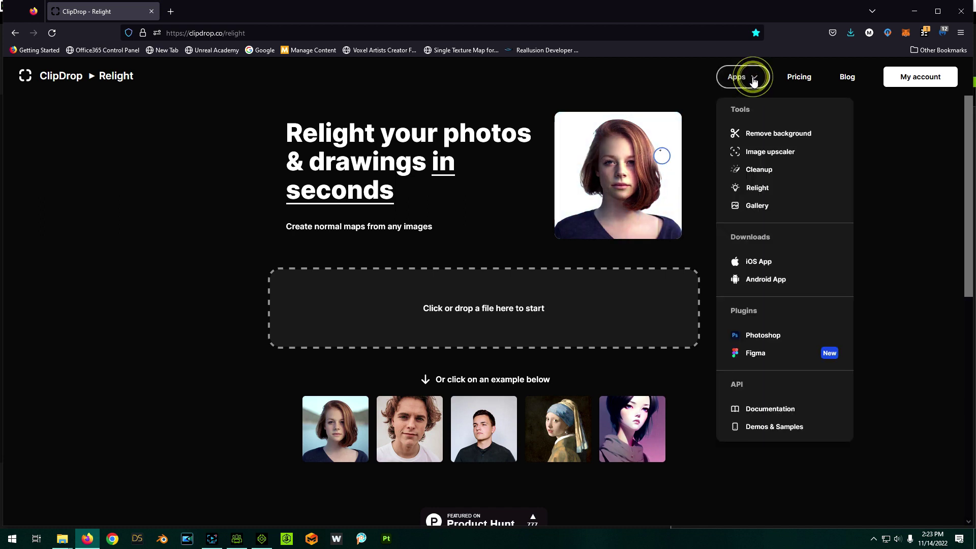
{"action": "left_click", "coordinate": [757, 188]}
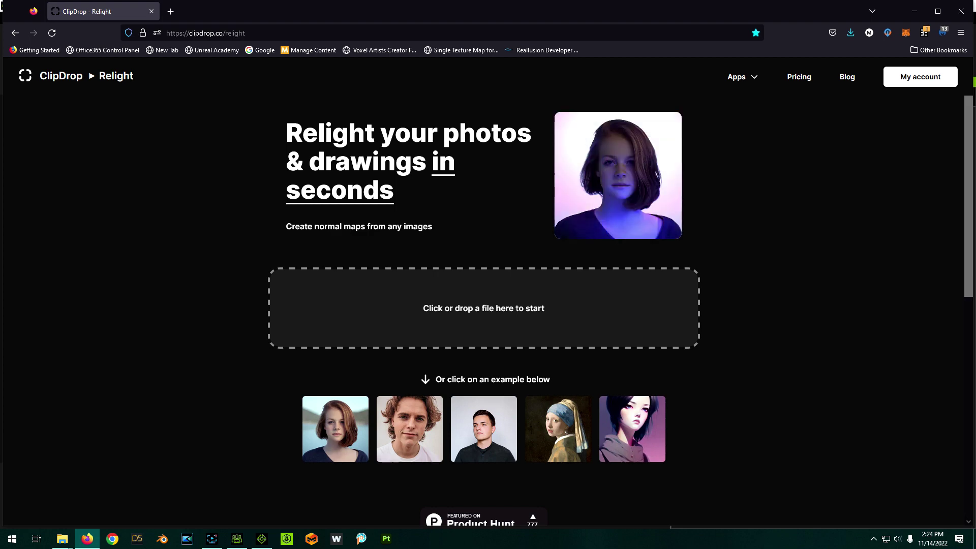
- Preview the portrait photo of the dark-haired woman, then load that image file into Relight
{"action": "key", "text": "super+e"}
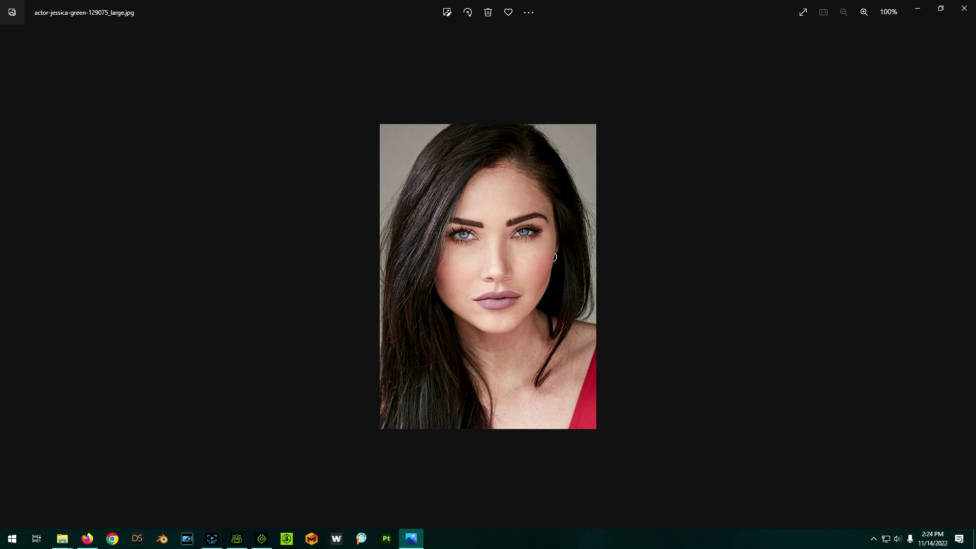
{"action": "left_click", "coordinate": [961, 10]}
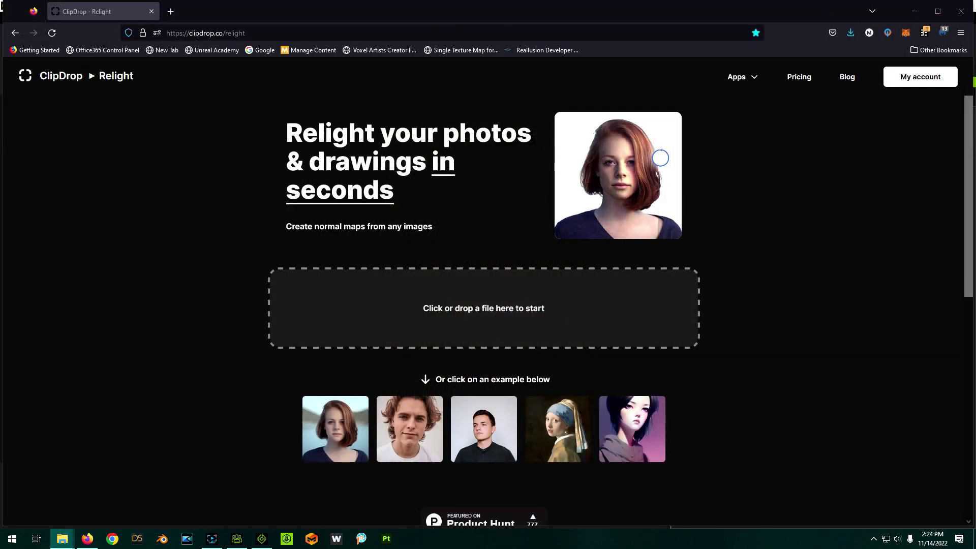
{"action": "left_click_drag", "start_coordinate": [656, 219], "coordinate": [540, 338]}
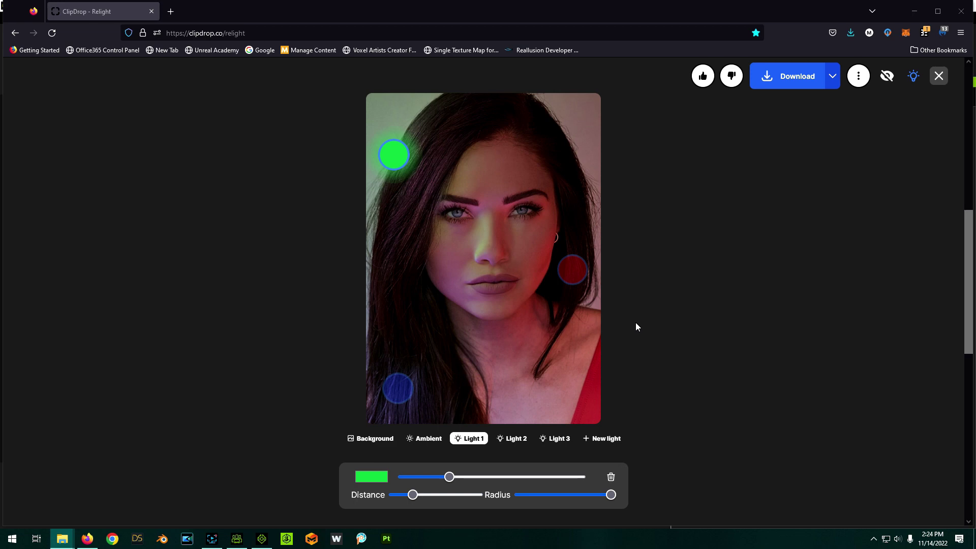
- Try moving the green light slightly, then delete all three default coloured lights from the portrait
{"action": "mouse_move", "coordinate": [398, 157]}
{"action": "left_mouse_down"}
{"action": "mouse_move", "coordinate": [405, 224]}
{"action": "mouse_move", "coordinate": [460, 283]}
{"action": "mouse_move", "coordinate": [558, 200]}
{"action": "mouse_move", "coordinate": [475, 132]}
{"action": "mouse_move", "coordinate": [372, 320]}
{"action": "mouse_move", "coordinate": [539, 231]}
{"action": "mouse_move", "coordinate": [563, 259]}
{"action": "mouse_move", "coordinate": [386, 265]}
{"action": "mouse_move", "coordinate": [587, 155]}
{"action": "mouse_move", "coordinate": [595, 170]}
{"action": "mouse_move", "coordinate": [527, 220]}
{"action": "mouse_move", "coordinate": [402, 229]}
{"action": "mouse_move", "coordinate": [402, 168]}
{"action": "left_mouse_up"}
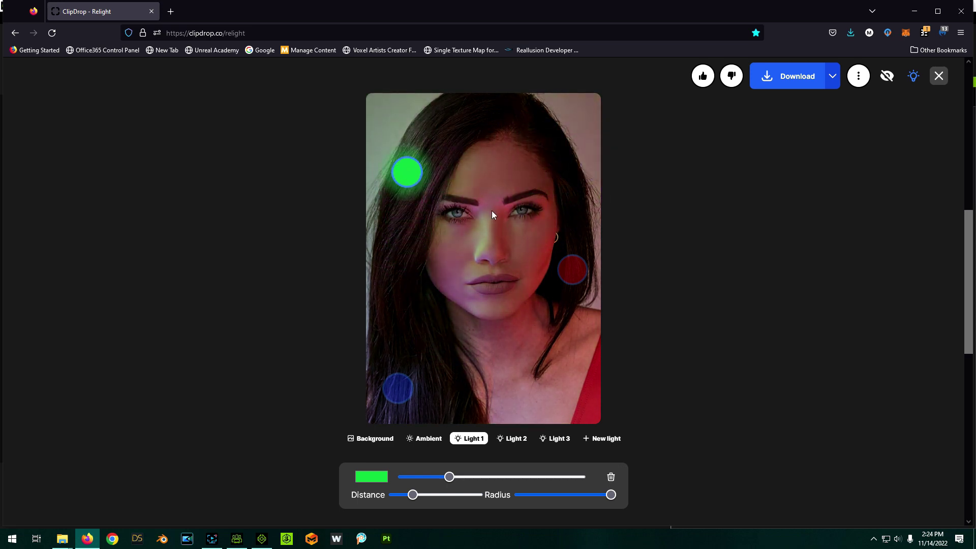
{"action": "left_click", "coordinate": [611, 479]}
{"action": "left_click", "coordinate": [611, 479]}
{"action": "left_click", "coordinate": [611, 479]}
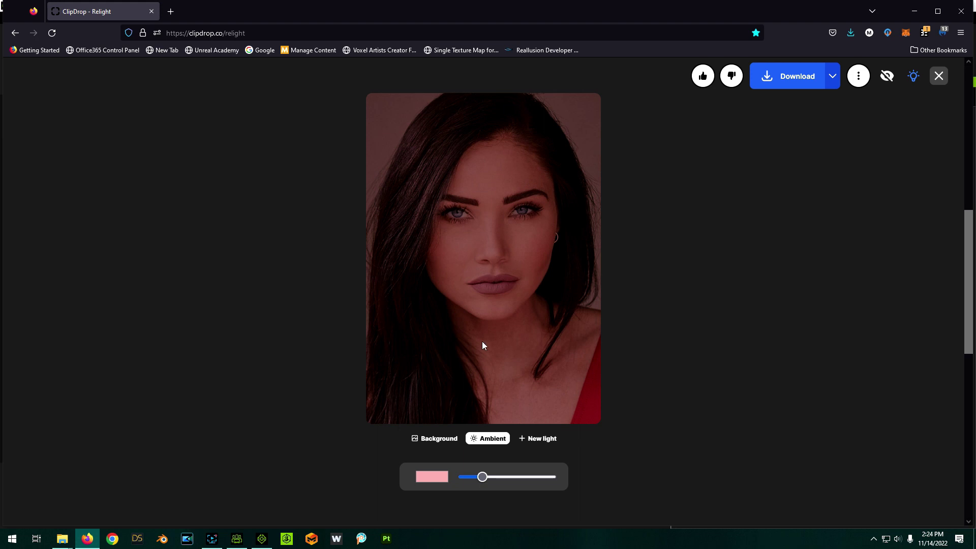
- Set the ambient light's colour to white and slightly lower its intensity
{"action": "left_click", "coordinate": [435, 477]}
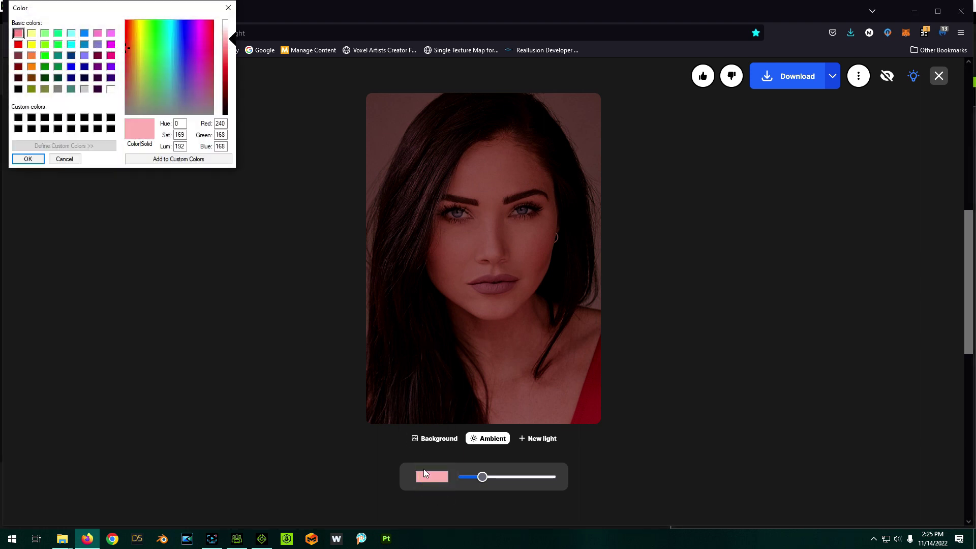
{"action": "left_click", "coordinate": [111, 89]}
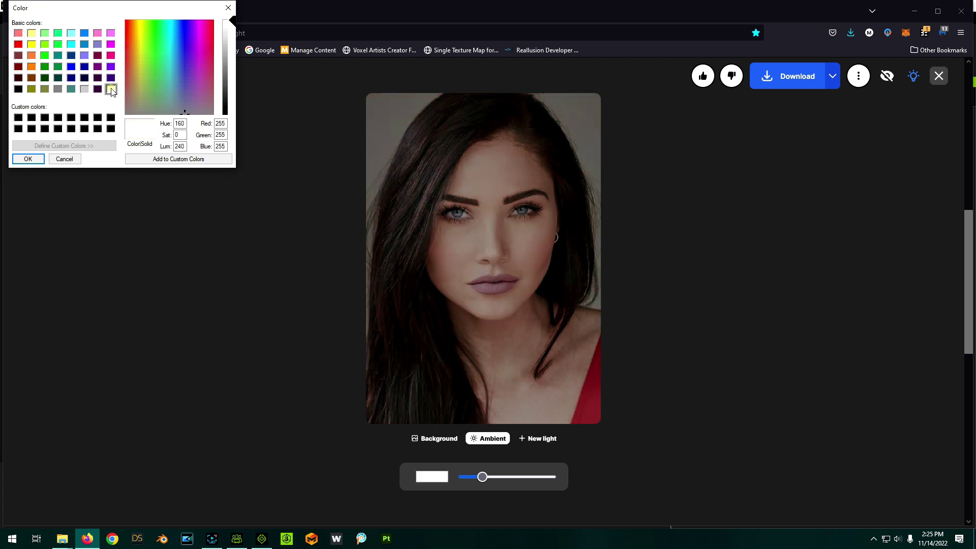
{"action": "left_click", "coordinate": [39, 161]}
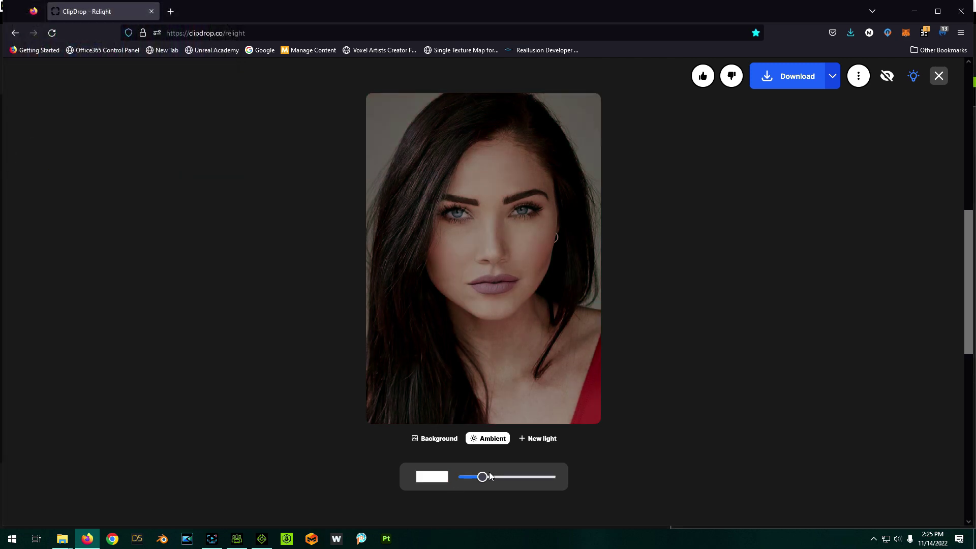
{"action": "mouse_move", "coordinate": [483, 482]}
{"action": "left_mouse_down"}
{"action": "mouse_move", "coordinate": [460, 482]}
{"action": "mouse_move", "coordinate": [581, 488]}
{"action": "mouse_move", "coordinate": [480, 486]}
{"action": "left_mouse_up"}
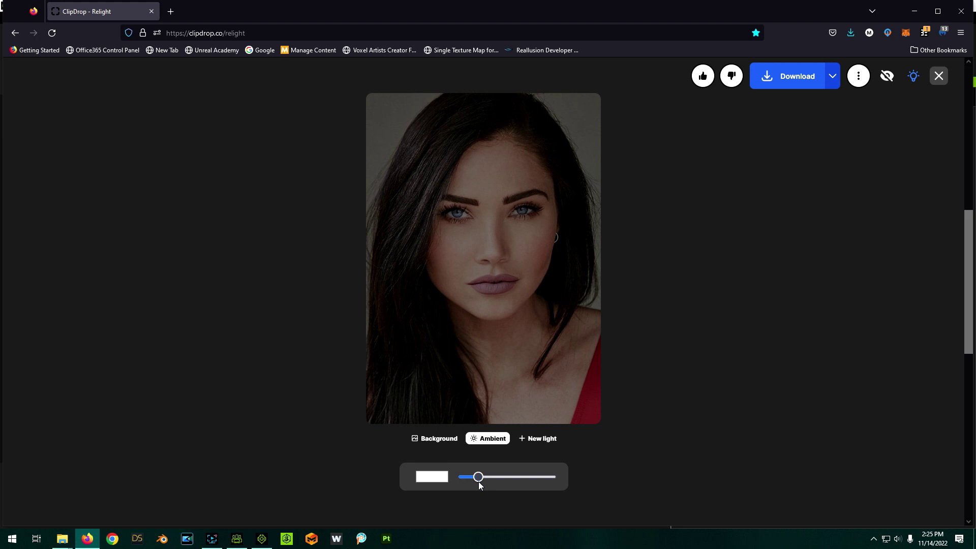
- Add a new white light, raise its intensity to about three quarters, and place it at the portrait's upper right
{"action": "left_click", "coordinate": [540, 438]}
{"action": "left_click_drag", "start_coordinate": [483, 257], "coordinate": [410, 133]}
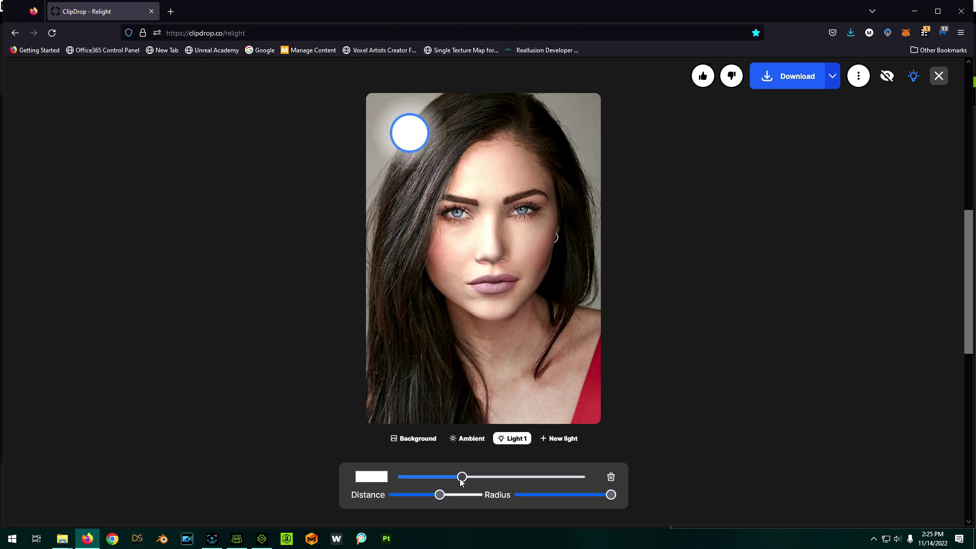
{"action": "left_click_drag", "start_coordinate": [461, 477], "coordinate": [534, 477]}
{"action": "left_click_drag", "start_coordinate": [426, 135], "coordinate": [577, 137]}
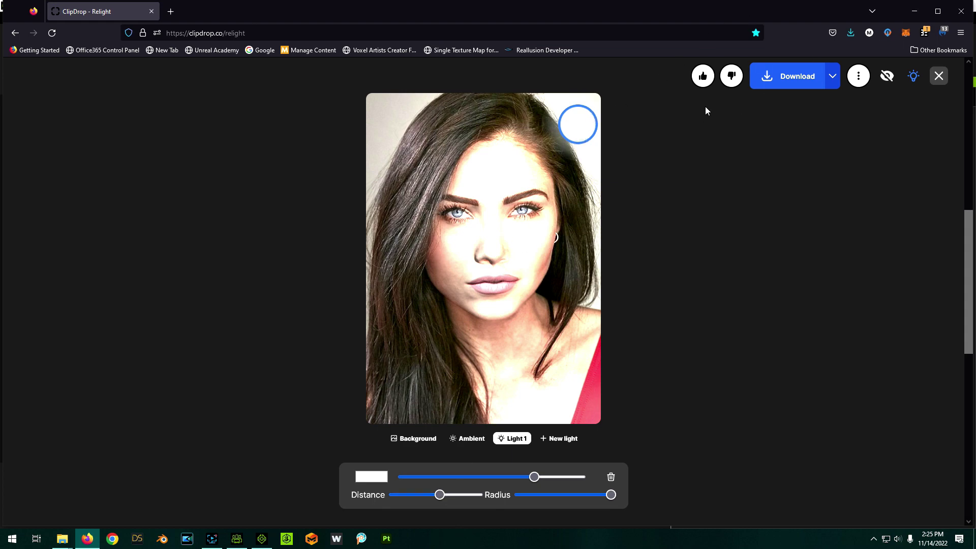
{"action": "left_click_drag", "start_coordinate": [581, 136], "coordinate": [588, 135]}
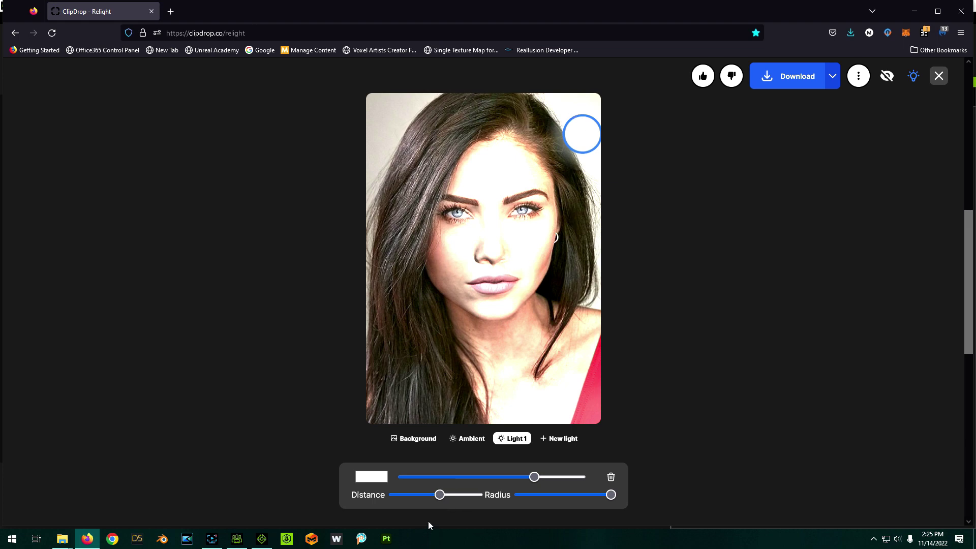
- Reduce Light 1's distance to just over a quarter and reposition it beside the hair at the portrait's upper right
{"action": "left_click_drag", "start_coordinate": [440, 496], "coordinate": [412, 509]}
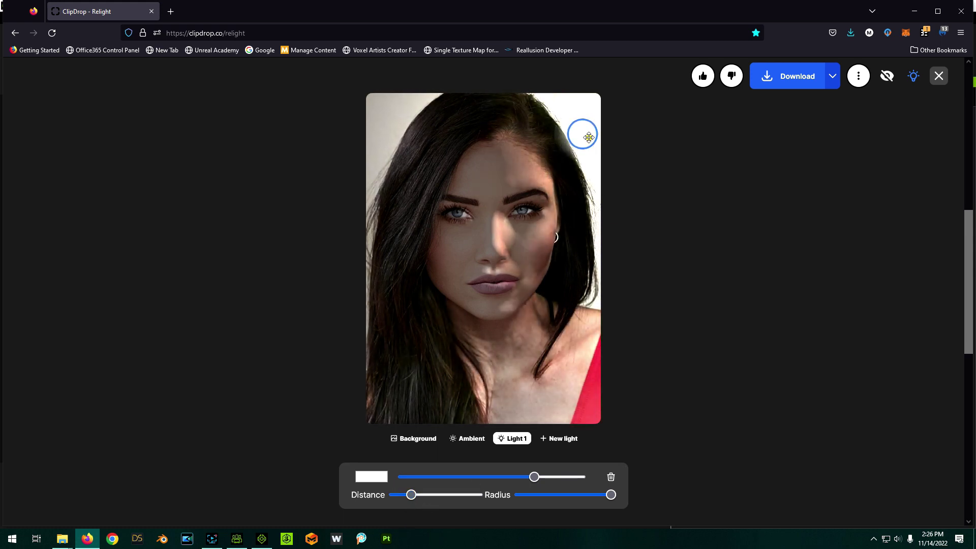
{"action": "left_click_drag", "start_coordinate": [589, 137], "coordinate": [576, 142]}
{"action": "left_click_drag", "start_coordinate": [411, 494], "coordinate": [416, 495]}
{"action": "left_click_drag", "start_coordinate": [568, 138], "coordinate": [582, 141]}
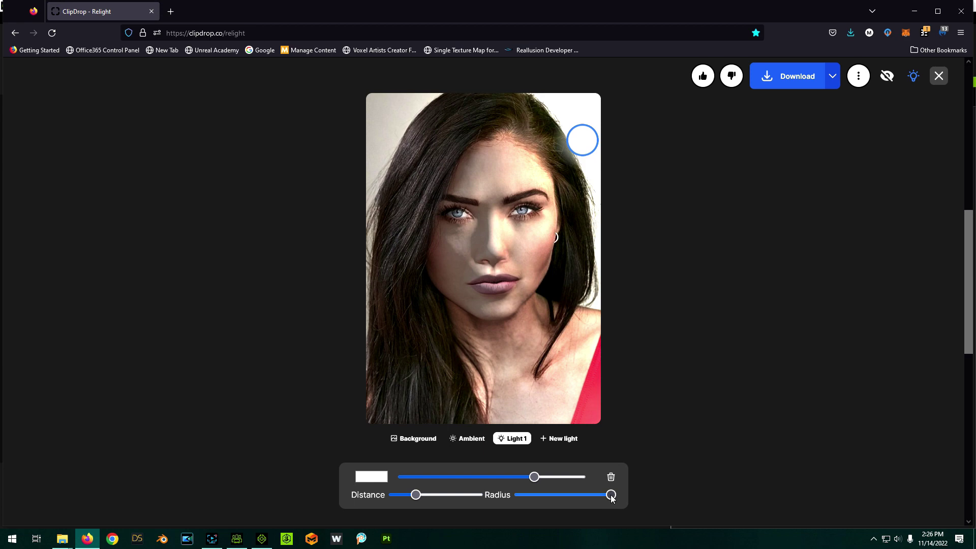
- Reduce Light 1's radius to about a third and its intensity to about 40 percent
{"action": "left_click_drag", "start_coordinate": [610, 496], "coordinate": [556, 509]}
{"action": "left_click_drag", "start_coordinate": [577, 513], "coordinate": [539, 511]}
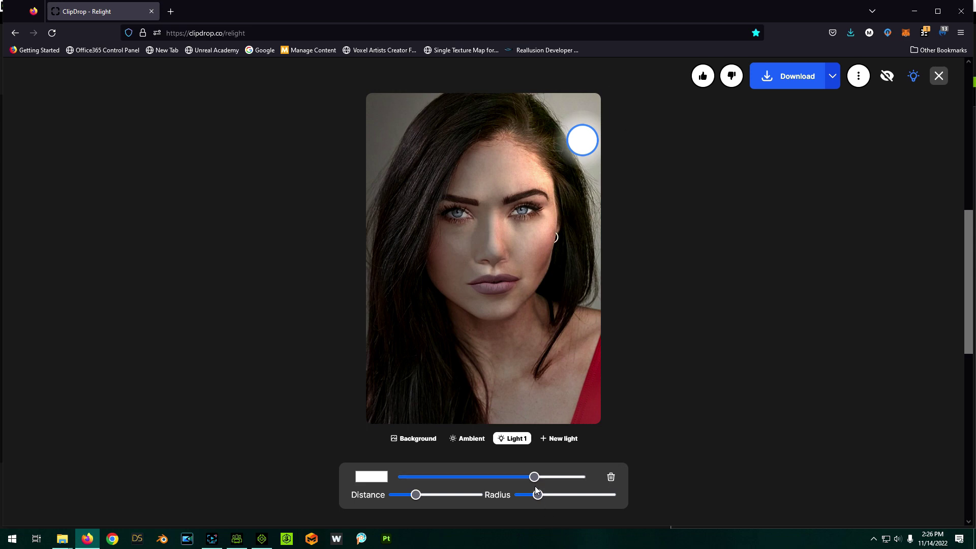
{"action": "mouse_move", "coordinate": [540, 501]}
{"action": "left_mouse_down"}
{"action": "mouse_move", "coordinate": [576, 506]}
{"action": "mouse_move", "coordinate": [530, 508]}
{"action": "mouse_move", "coordinate": [567, 511]}
{"action": "mouse_move", "coordinate": [547, 514]}
{"action": "left_mouse_up"}
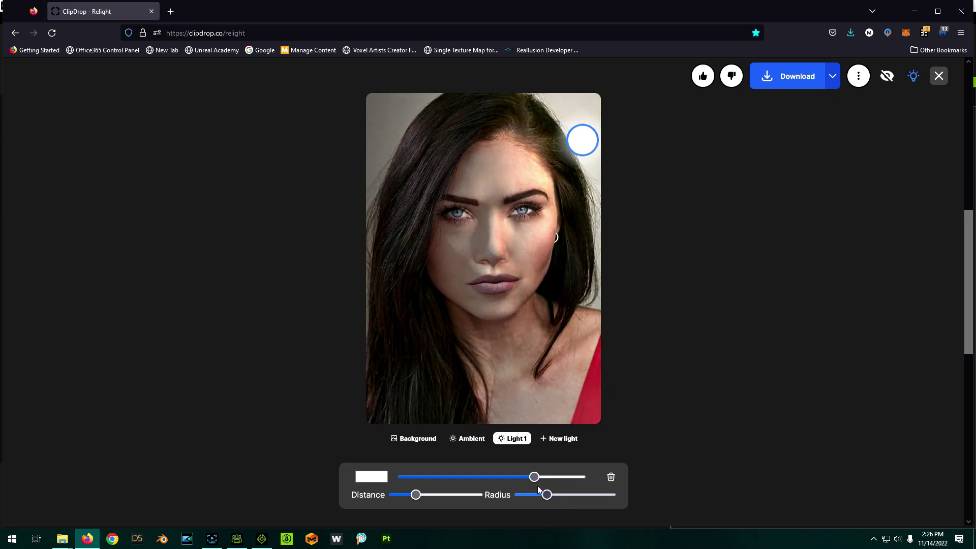
{"action": "left_click_drag", "start_coordinate": [534, 477], "coordinate": [477, 477]}
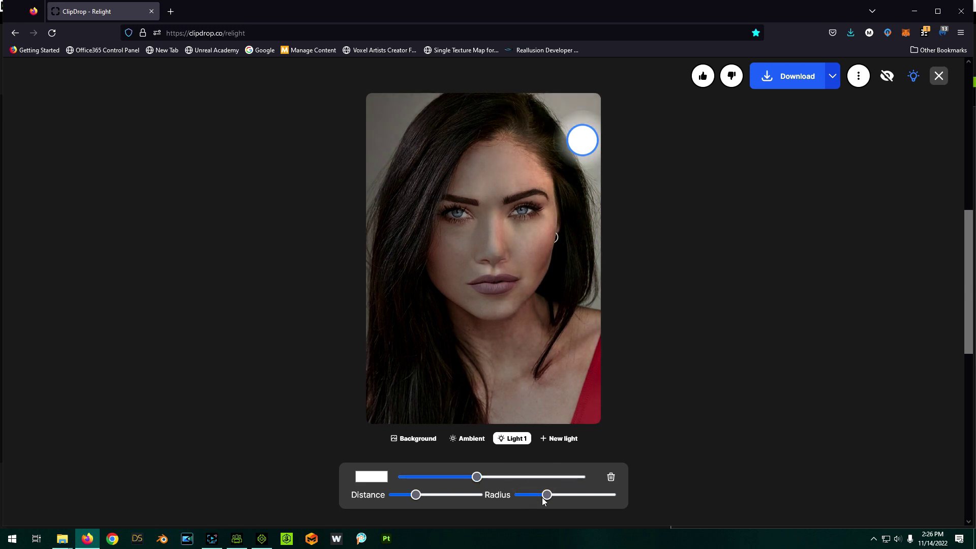
{"action": "mouse_move", "coordinate": [547, 500]}
{"action": "left_mouse_down"}
{"action": "mouse_move", "coordinate": [567, 500]}
{"action": "mouse_move", "coordinate": [534, 502]}
{"action": "mouse_move", "coordinate": [549, 502]}
{"action": "left_mouse_up"}
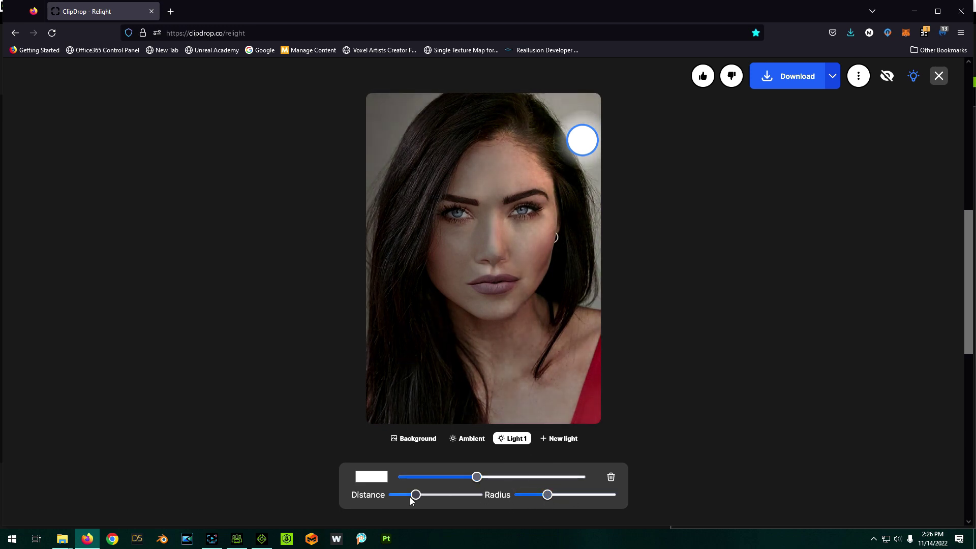
- Fine-tune Light 1's distance to slightly closer and move the light a little higher on the portrait
{"action": "left_click_drag", "start_coordinate": [416, 497], "coordinate": [420, 501]}
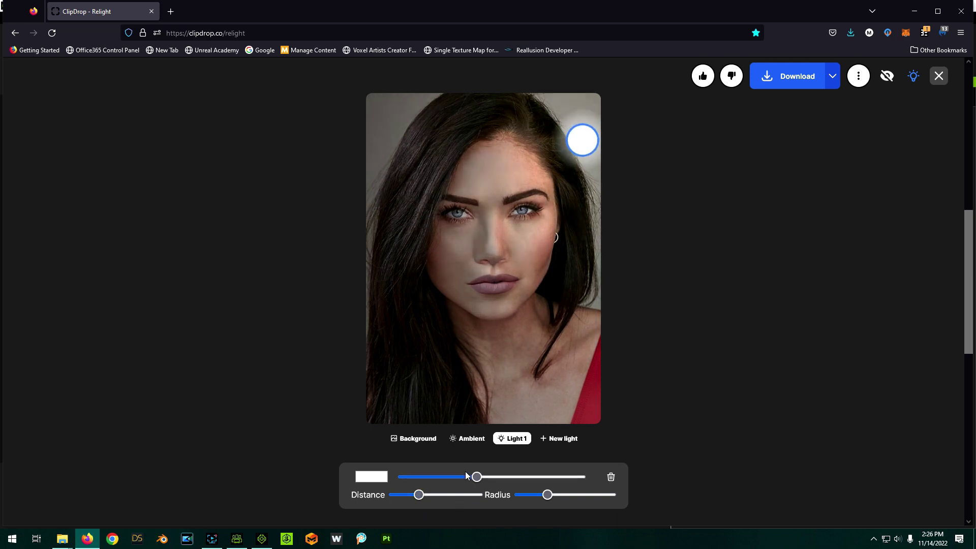
{"action": "left_click_drag", "start_coordinate": [417, 498], "coordinate": [416, 495]}
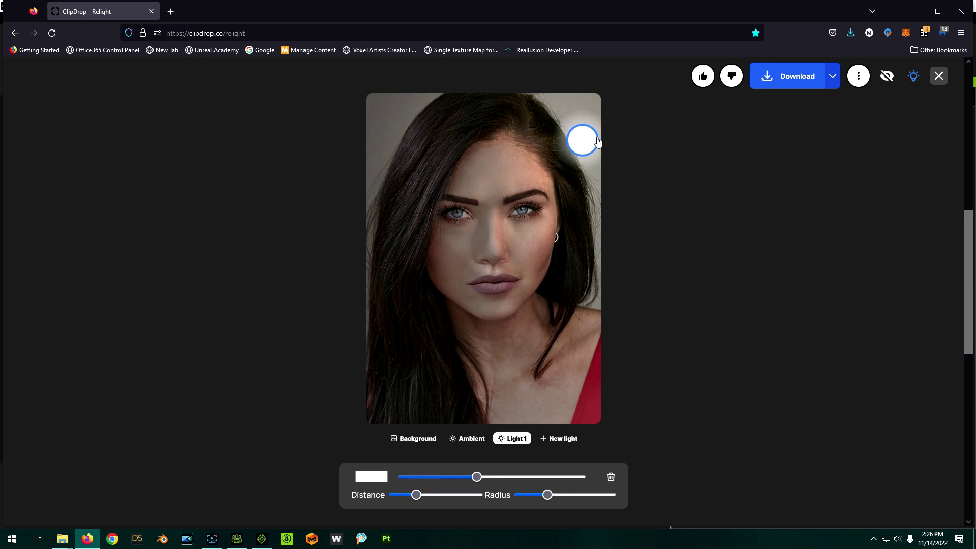
{"action": "left_click_drag", "start_coordinate": [586, 141], "coordinate": [582, 131]}
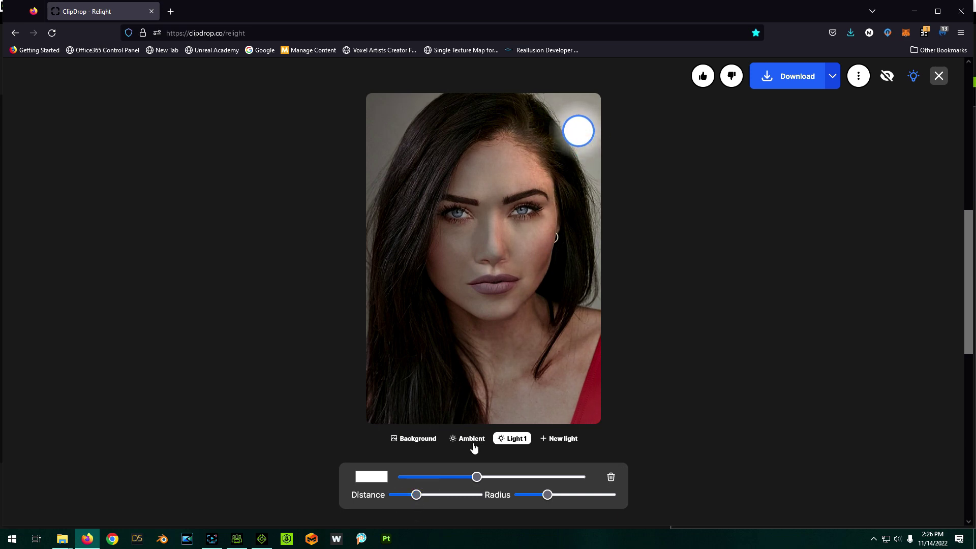
{"action": "left_click_drag", "start_coordinate": [420, 498], "coordinate": [415, 498]}
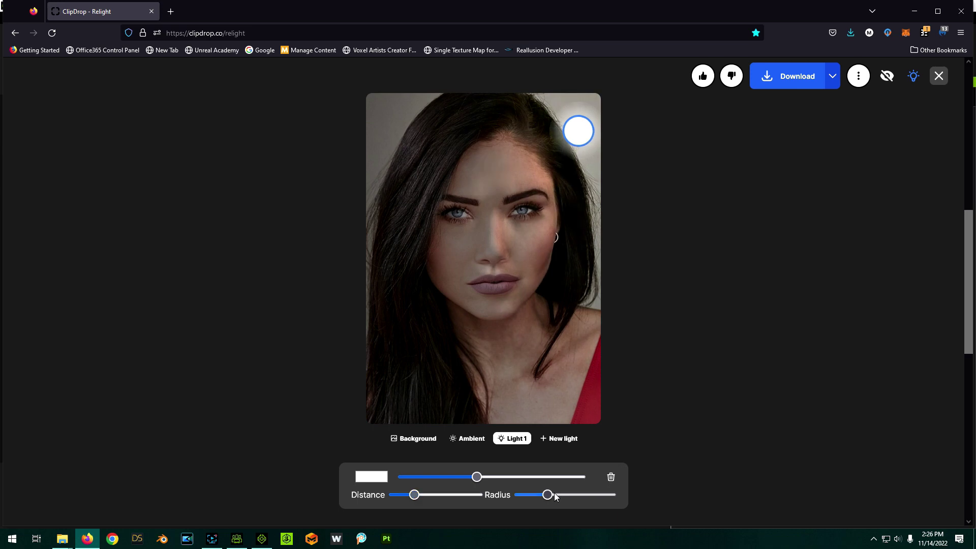
- Raise Light 1's radius and intensity to nearly two thirds each, and reduce its distance slightly
{"action": "left_click_drag", "start_coordinate": [556, 496], "coordinate": [579, 497]}
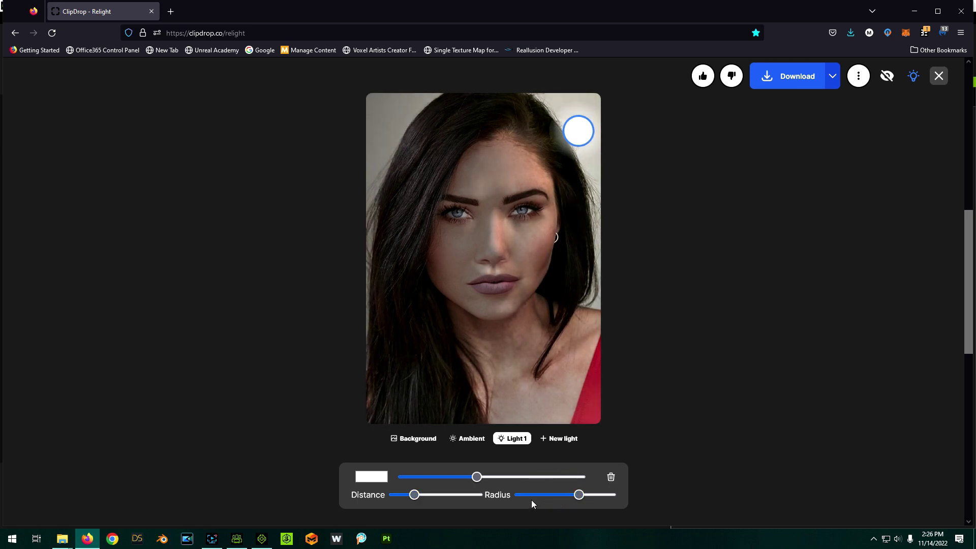
{"action": "left_click_drag", "start_coordinate": [475, 477], "coordinate": [517, 477]}
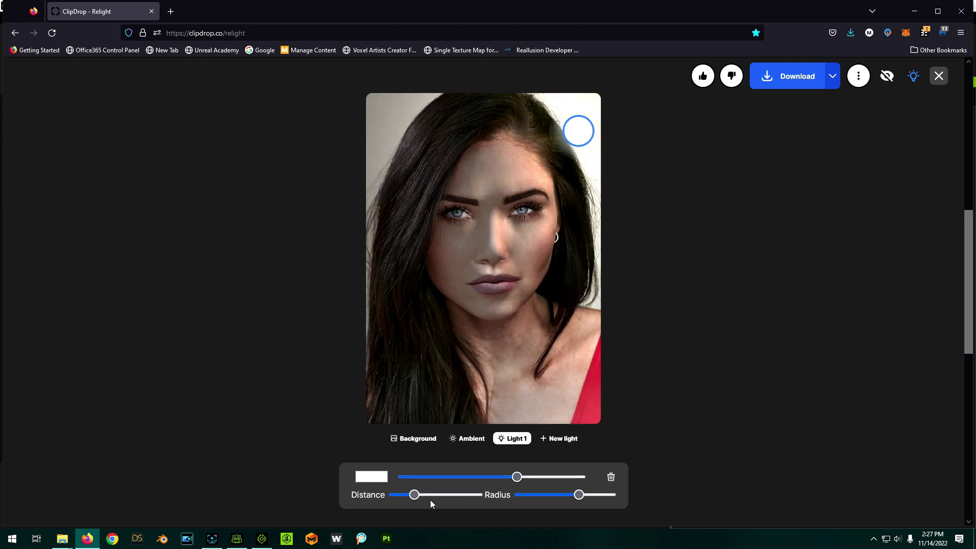
{"action": "left_click_drag", "start_coordinate": [415, 497], "coordinate": [413, 499]}
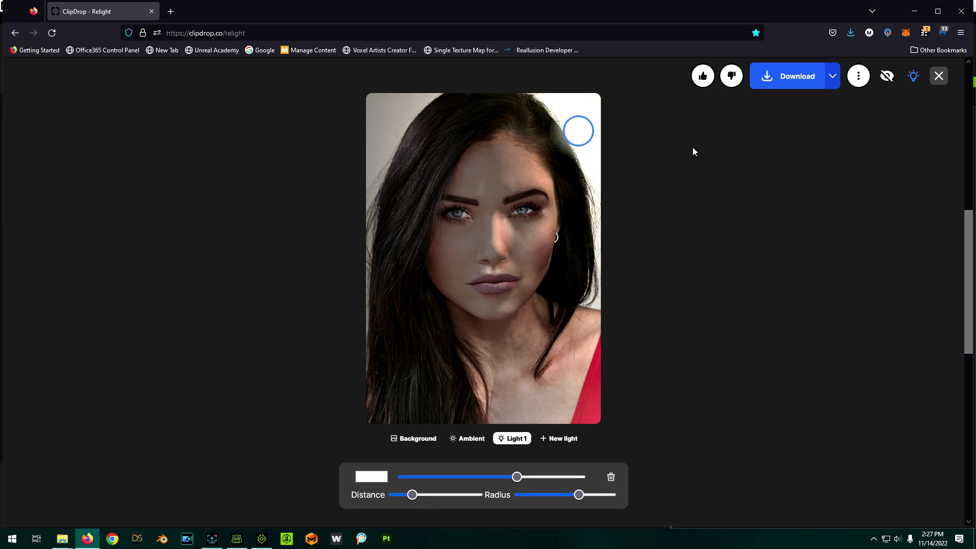
- Move Light 1 slightly down and inward over the edge of the hair, and lower its intensity to just over half
{"action": "mouse_move", "coordinate": [573, 136]}
{"action": "left_mouse_down"}
{"action": "mouse_move", "coordinate": [587, 216]}
{"action": "mouse_move", "coordinate": [535, 360]}
{"action": "mouse_move", "coordinate": [505, 410]}
{"action": "mouse_move", "coordinate": [508, 433]}
{"action": "mouse_move", "coordinate": [580, 227]}
{"action": "mouse_move", "coordinate": [586, 130]}
{"action": "mouse_move", "coordinate": [567, 158]}
{"action": "mouse_move", "coordinate": [573, 140]}
{"action": "left_mouse_up"}
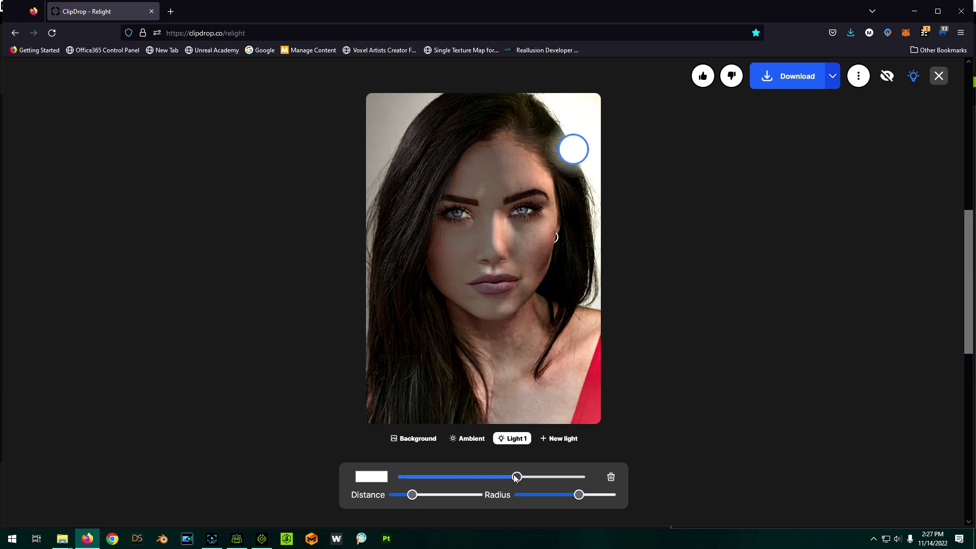
{"action": "left_click_drag", "start_coordinate": [516, 476], "coordinate": [499, 478]}
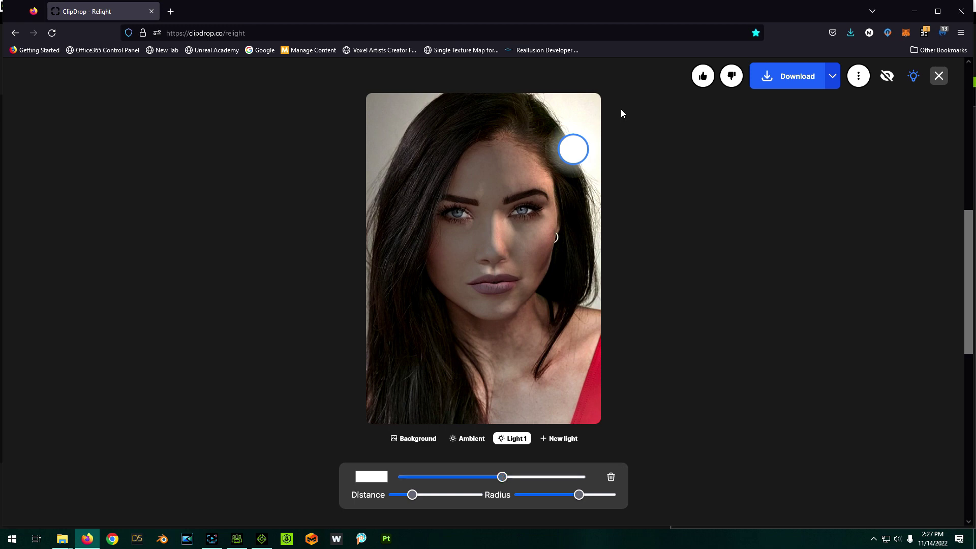
{"action": "left_click_drag", "start_coordinate": [572, 149], "coordinate": [569, 143]}
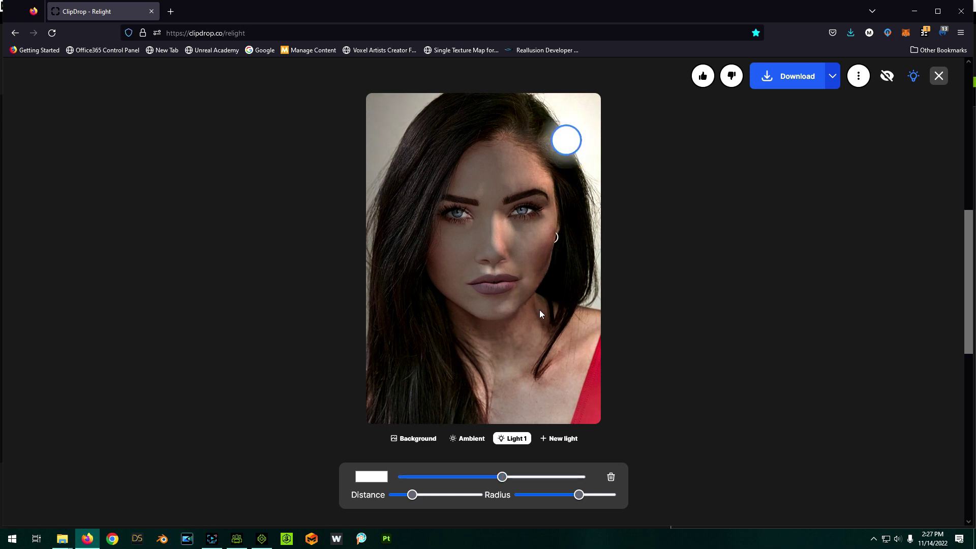
- Set Light 1's colour to magenta (red 221, green 49, blue 173) and move the light slightly higher
{"action": "left_click", "coordinate": [376, 477]}
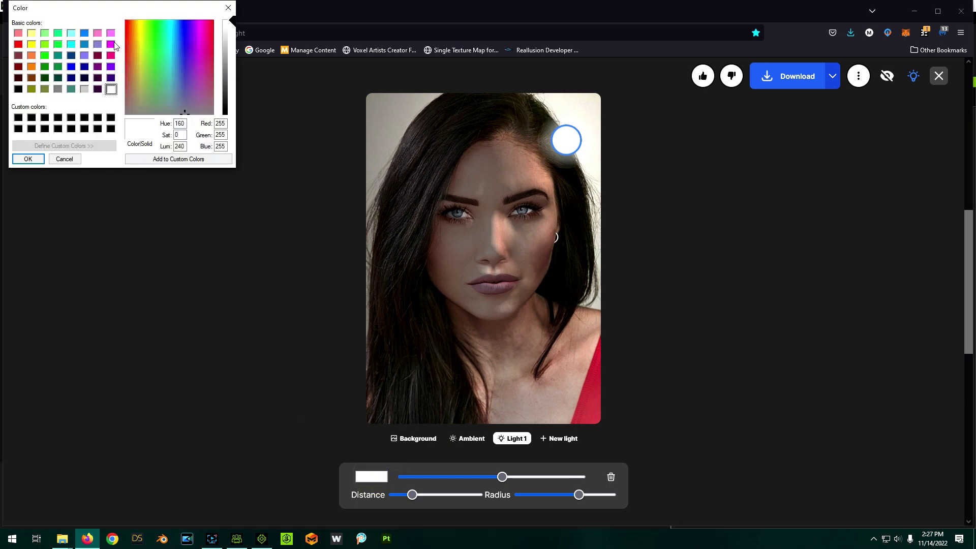
{"action": "left_click", "coordinate": [138, 60]}
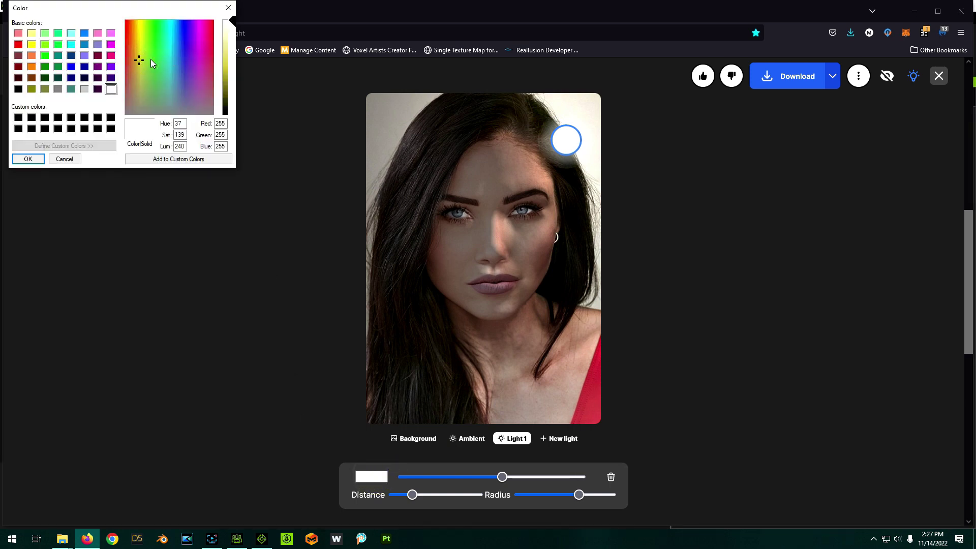
{"action": "mouse_move", "coordinate": [224, 63]}
{"action": "left_mouse_down"}
{"action": "mouse_move", "coordinate": [224, 76]}
{"action": "mouse_move", "coordinate": [215, 68]}
{"action": "left_mouse_up"}
{"action": "left_click", "coordinate": [204, 48]}
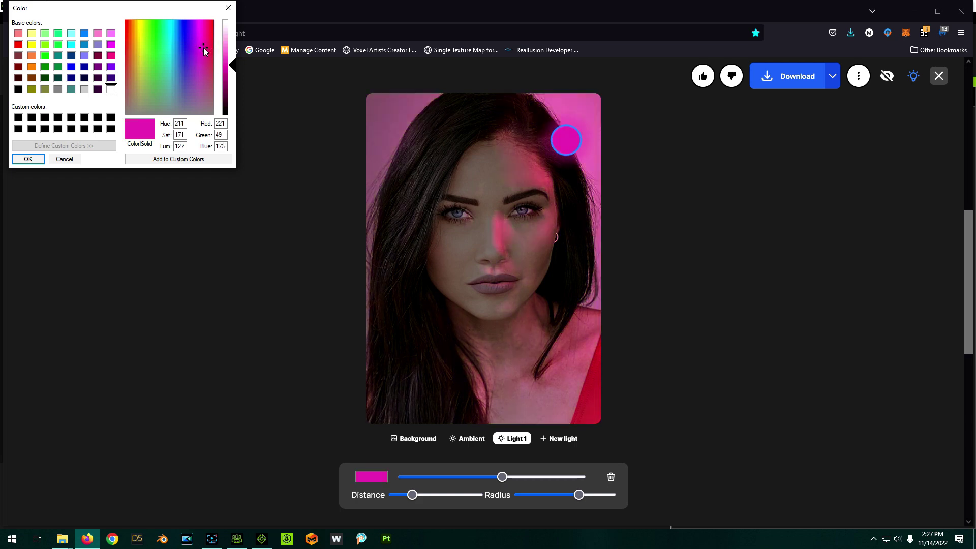
{"action": "left_click", "coordinate": [28, 160]}
{"action": "mouse_move", "coordinate": [568, 136]}
{"action": "left_mouse_down"}
{"action": "mouse_move", "coordinate": [538, 115]}
{"action": "mouse_move", "coordinate": [578, 163]}
{"action": "mouse_move", "coordinate": [584, 114]}
{"action": "mouse_move", "coordinate": [566, 119]}
{"action": "left_mouse_up"}
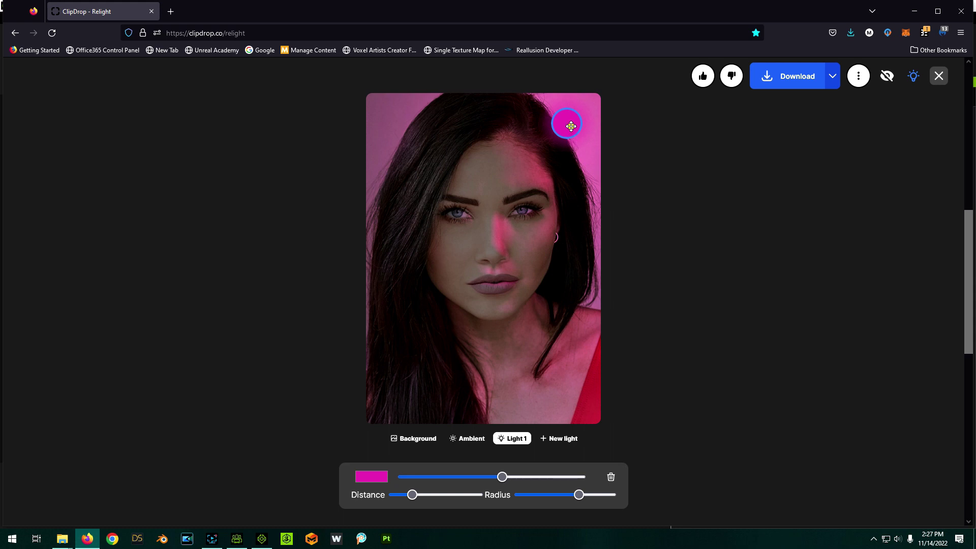
- Increase Light 1's distance slightly to about a quarter and reposition the light over the hair's edge level with the upper forehead
{"action": "left_click_drag", "start_coordinate": [571, 126], "coordinate": [537, 270]}
{"action": "left_click_drag", "start_coordinate": [412, 498], "coordinate": [416, 497]}
{"action": "left_click_drag", "start_coordinate": [537, 270], "coordinate": [577, 155]}
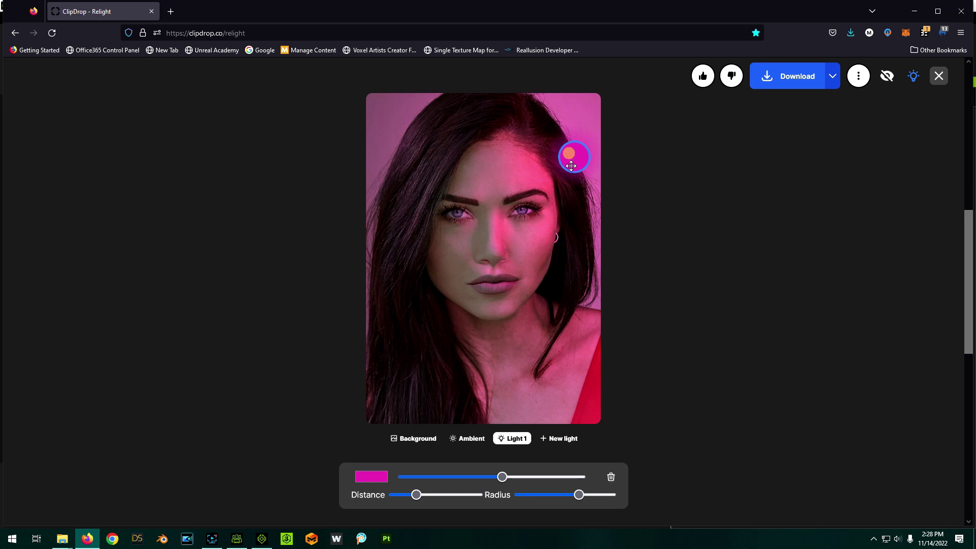
{"action": "left_click_drag", "start_coordinate": [567, 159], "coordinate": [543, 183]}
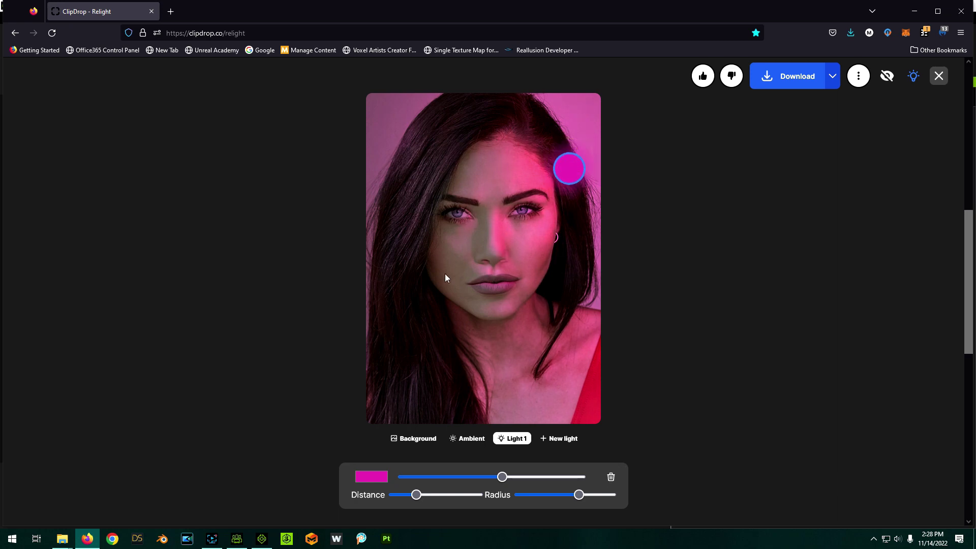
{"action": "mouse_move", "coordinate": [567, 173]}
{"action": "left_mouse_down"}
{"action": "mouse_move", "coordinate": [560, 165]}
{"action": "mouse_move", "coordinate": [513, 193]}
{"action": "mouse_move", "coordinate": [471, 312]}
{"action": "mouse_move", "coordinate": [395, 251]}
{"action": "mouse_move", "coordinate": [543, 227]}
{"action": "mouse_move", "coordinate": [541, 144]}
{"action": "mouse_move", "coordinate": [406, 235]}
{"action": "mouse_move", "coordinate": [530, 218]}
{"action": "mouse_move", "coordinate": [565, 153]}
{"action": "mouse_move", "coordinate": [558, 136]}
{"action": "mouse_move", "coordinate": [561, 168]}
{"action": "mouse_move", "coordinate": [569, 140]}
{"action": "mouse_move", "coordinate": [566, 156]}
{"action": "left_mouse_up"}
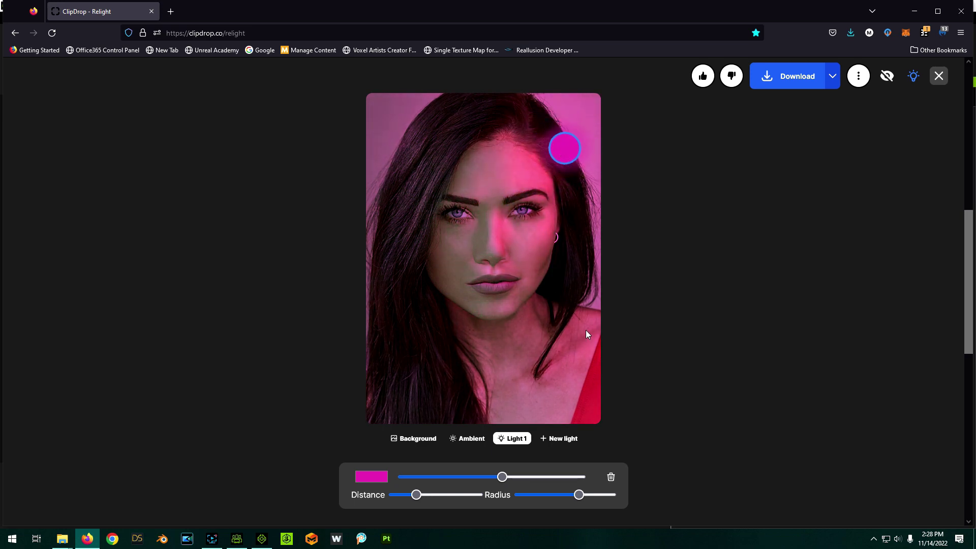
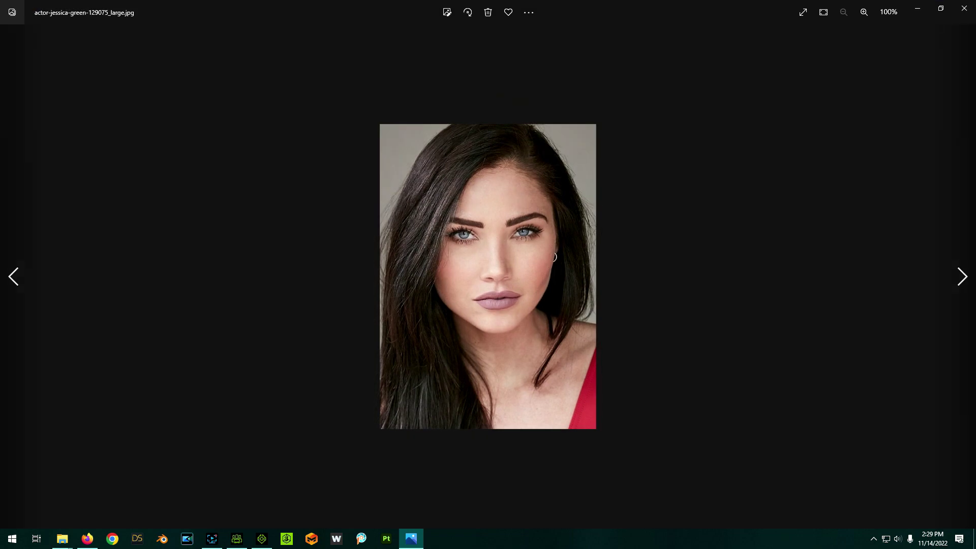
- Close the original photo in the viewer and download the portrait's Result image to the Desktop
{"action": "left_click", "coordinate": [964, 8]}
{"action": "left_click", "coordinate": [965, 8]}
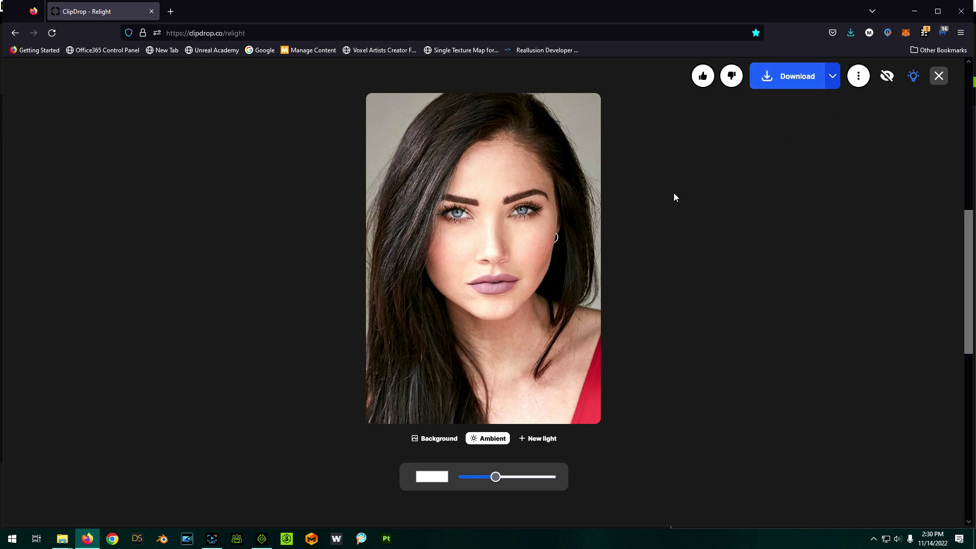
{"action": "left_click", "coordinate": [835, 77]}
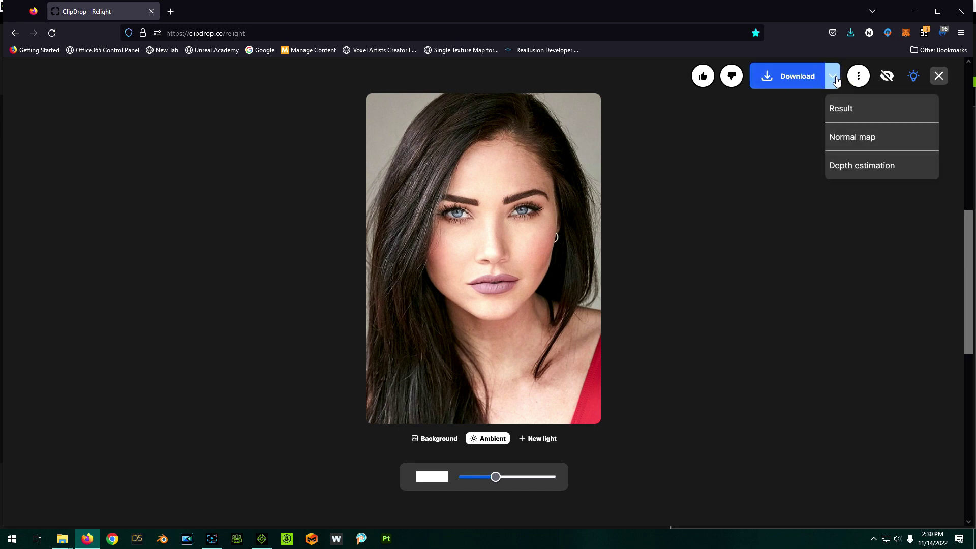
{"action": "left_click", "coordinate": [842, 109]}
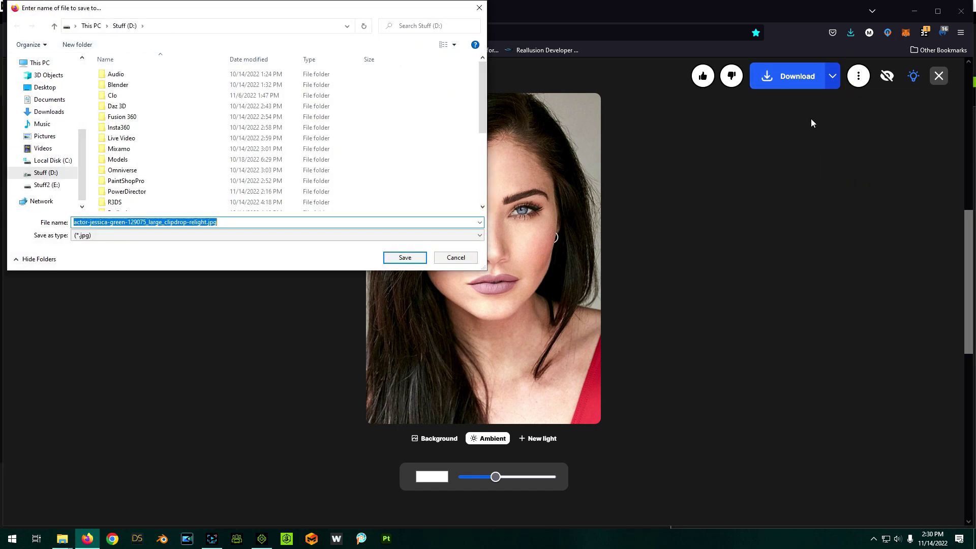
{"action": "left_click", "coordinate": [45, 87]}
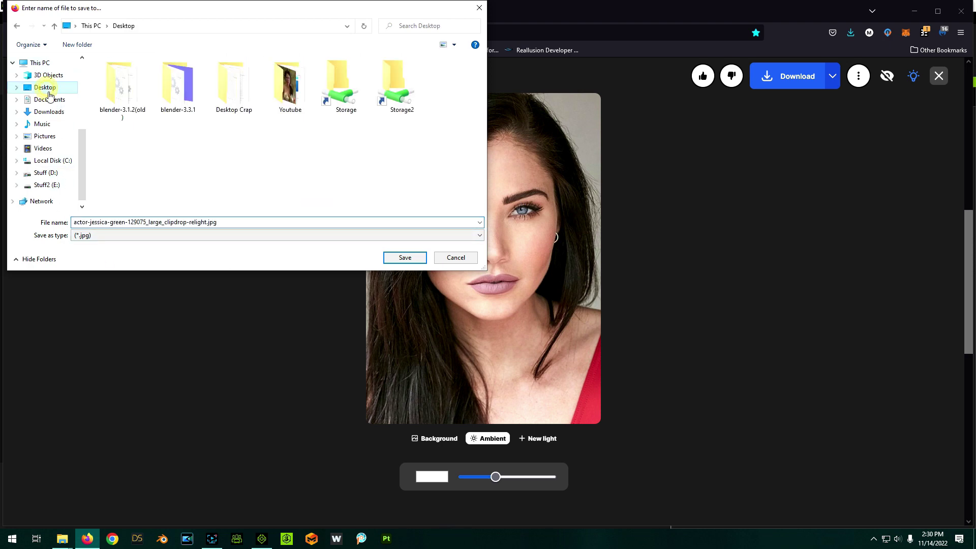
{"action": "left_click", "coordinate": [419, 258]}
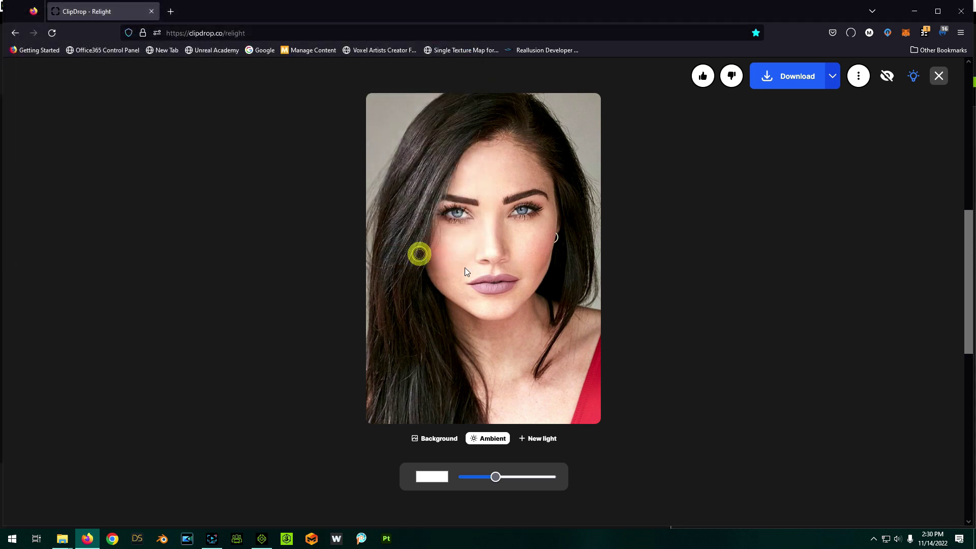
- Download the portrait's Normal map and Depth estimation images to the Desktop
{"action": "left_click", "coordinate": [831, 86]}
{"action": "left_click", "coordinate": [844, 137]}
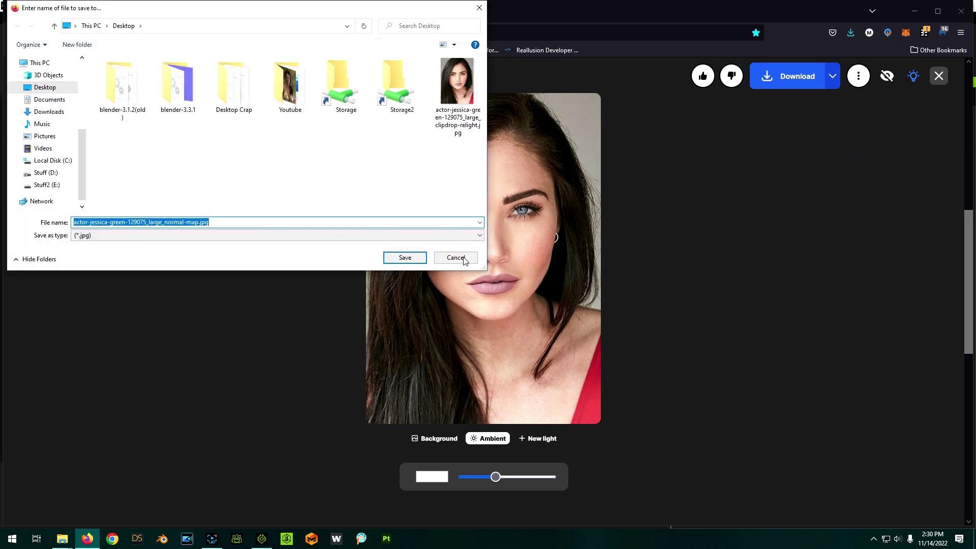
{"action": "left_click", "coordinate": [405, 258]}
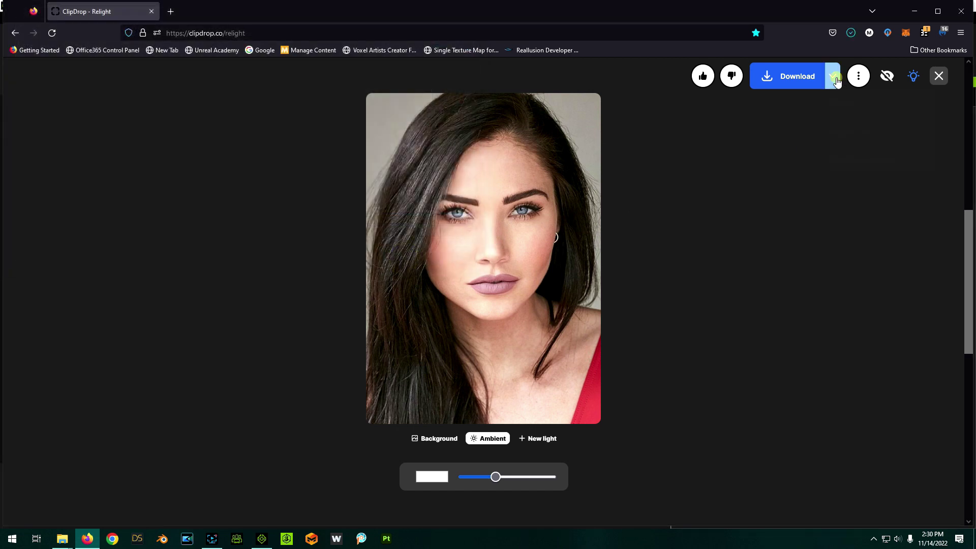
{"action": "left_click", "coordinate": [832, 77]}
{"action": "left_click", "coordinate": [841, 165]}
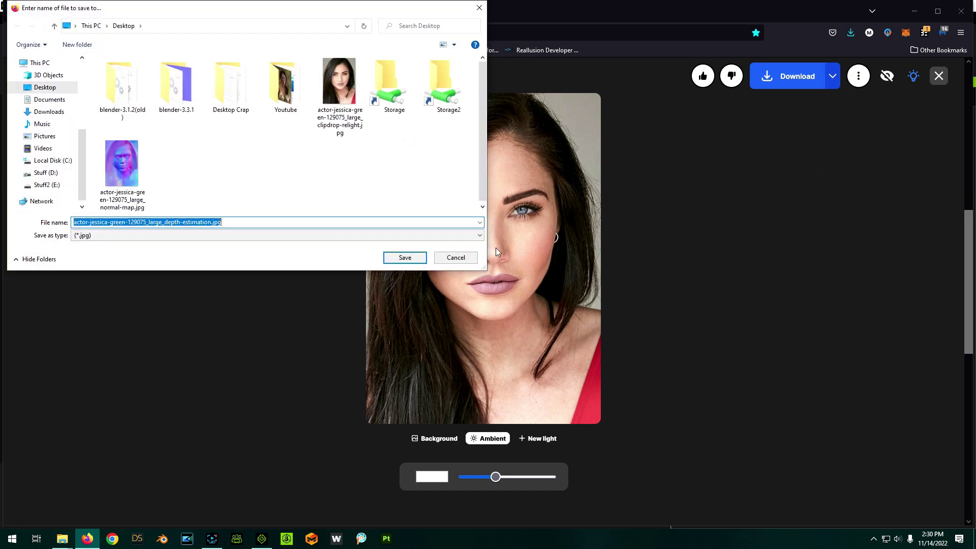
{"action": "left_click", "coordinate": [404, 258]}
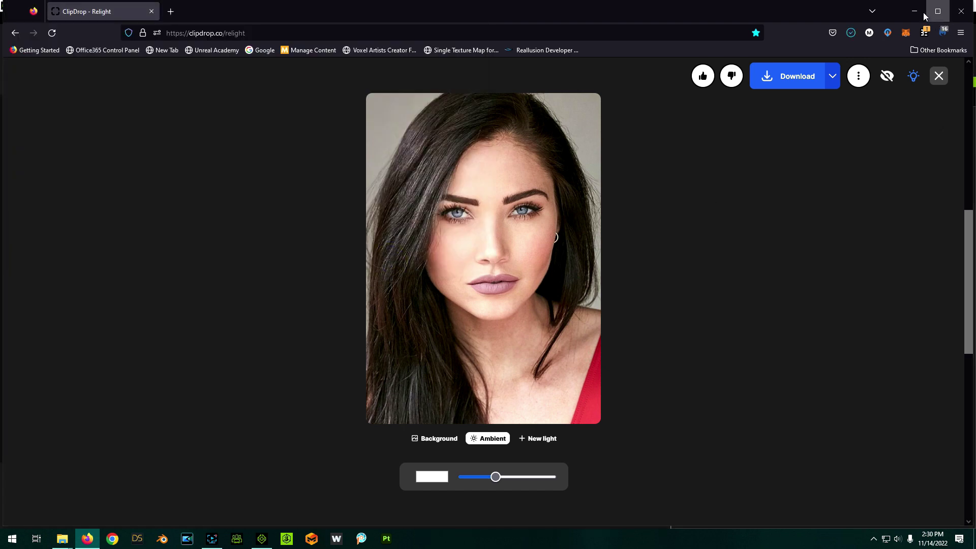
- Minimise the browser and view the downloaded relight, depth estimation and normal map images in the photo viewer, then close it
{"action": "left_click", "coordinate": [917, 16]}
{"action": "left_click", "coordinate": [916, 8]}
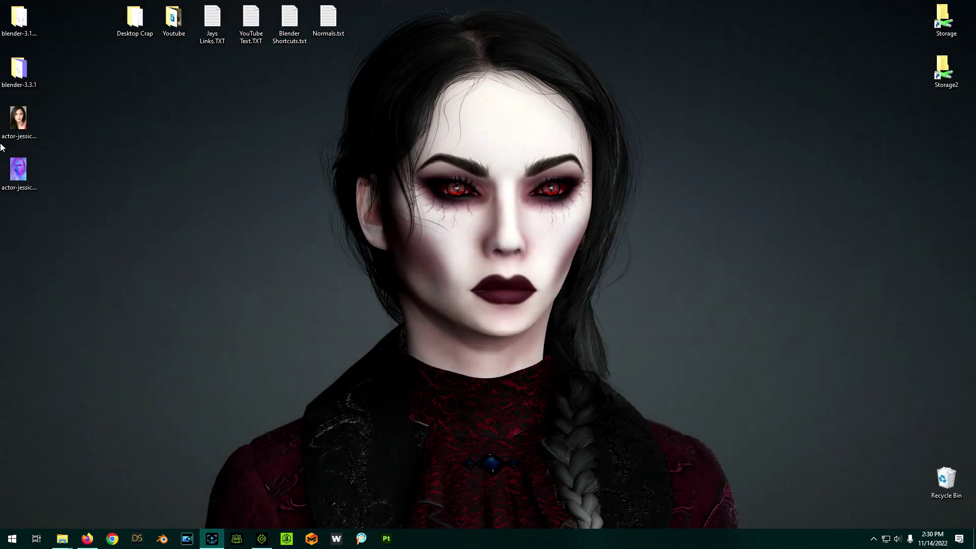
{"action": "double_click", "coordinate": [19, 120]}
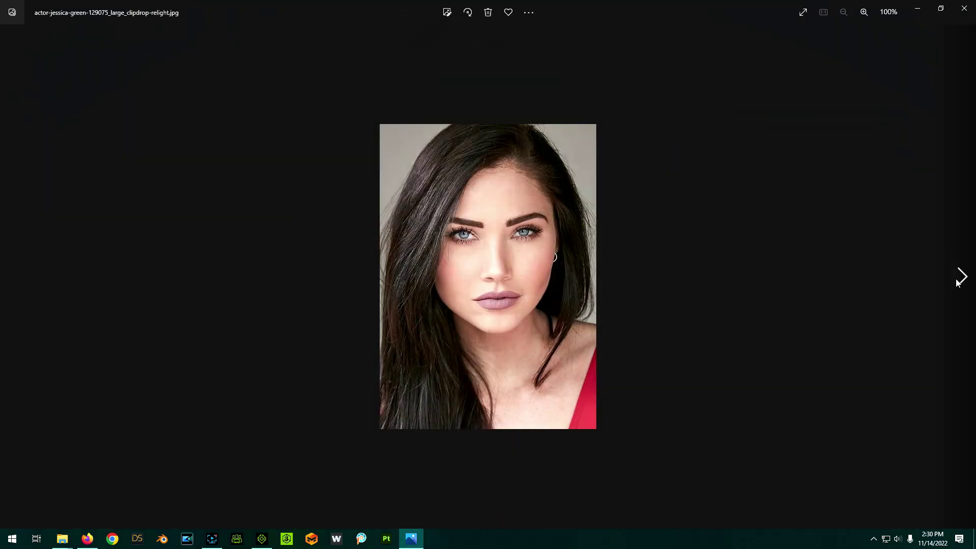
{"action": "left_click", "coordinate": [961, 276]}
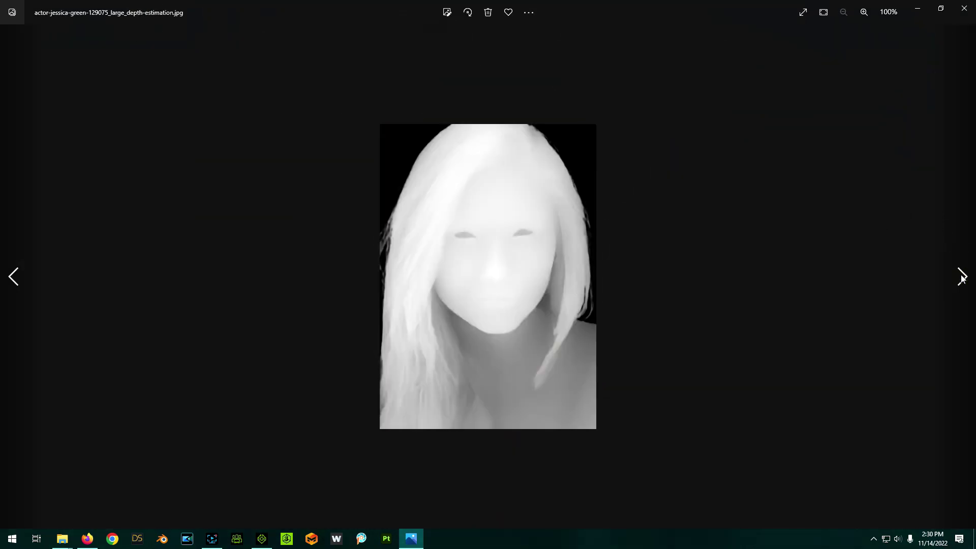
{"action": "left_click", "coordinate": [961, 276]}
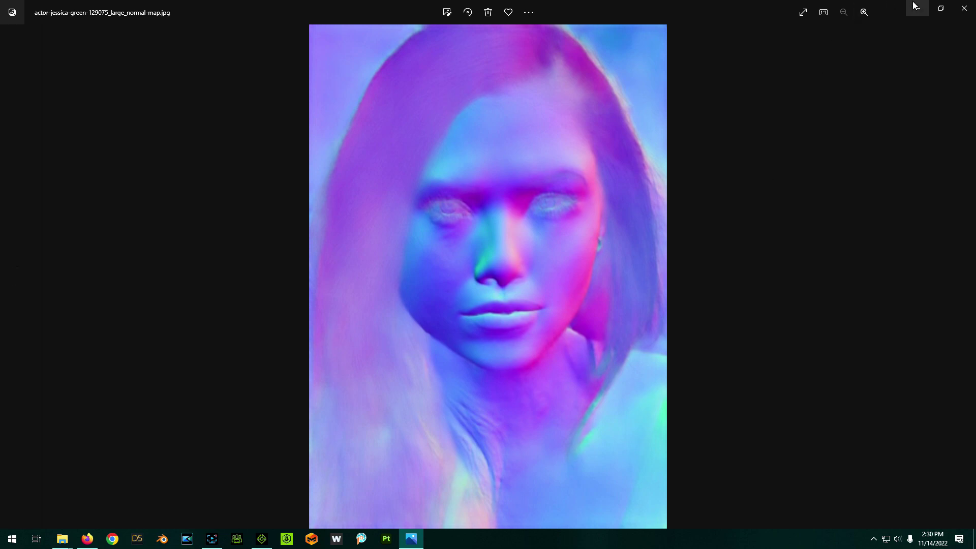
{"action": "left_click", "coordinate": [965, 9]}
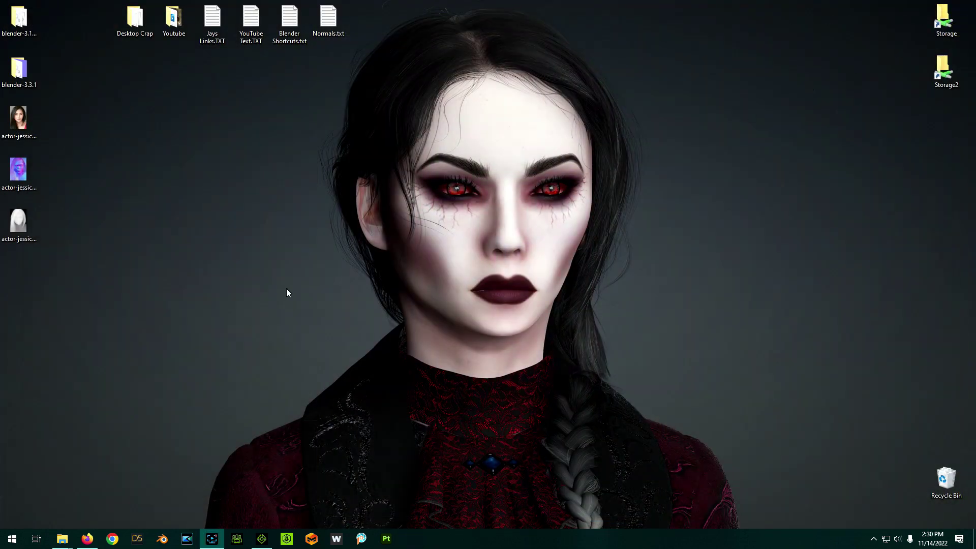
- Switch to iClone 8 and create a flat displacement surface using the Surface object type
{"action": "left_click", "coordinate": [263, 541]}
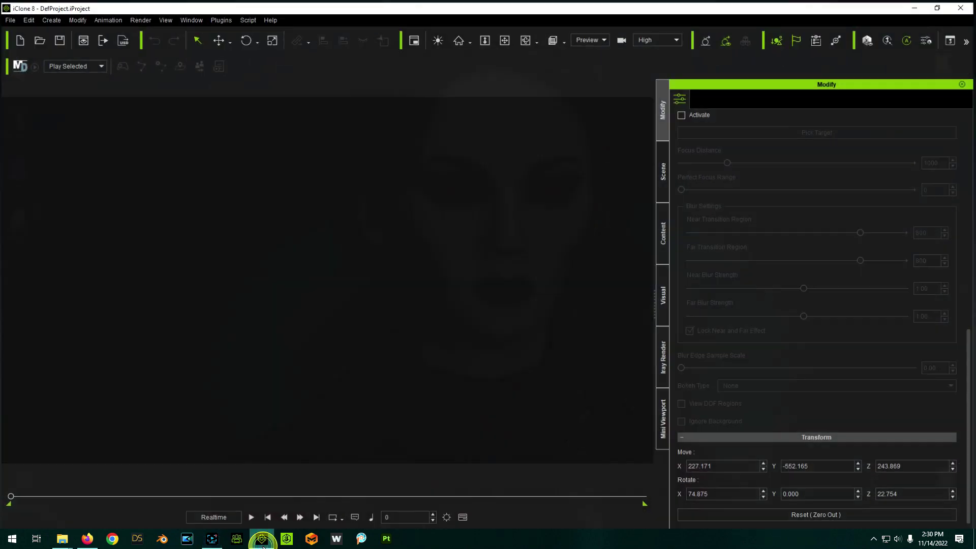
{"action": "left_click", "coordinate": [2, 21]}
{"action": "mouse_move", "coordinate": [39, 18]}
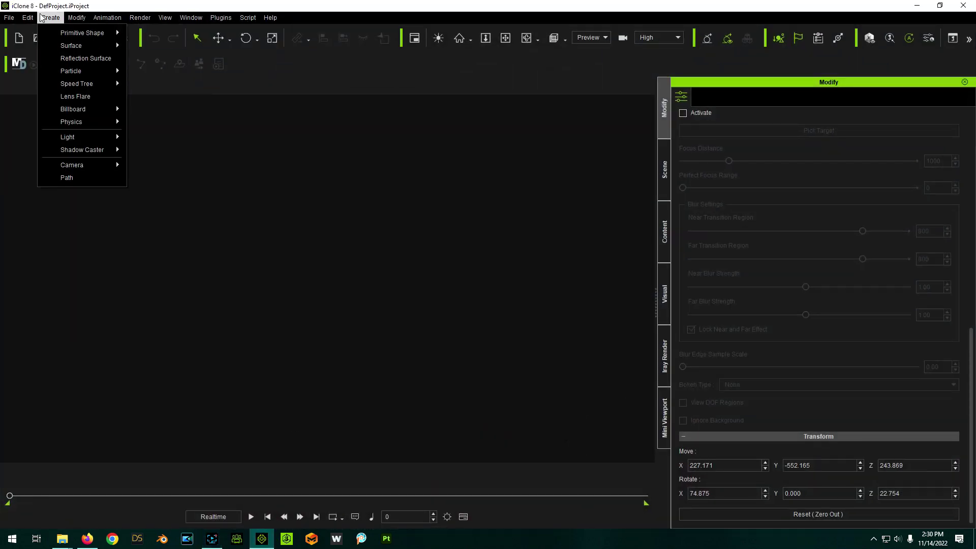
{"action": "mouse_move", "coordinate": [75, 49]}
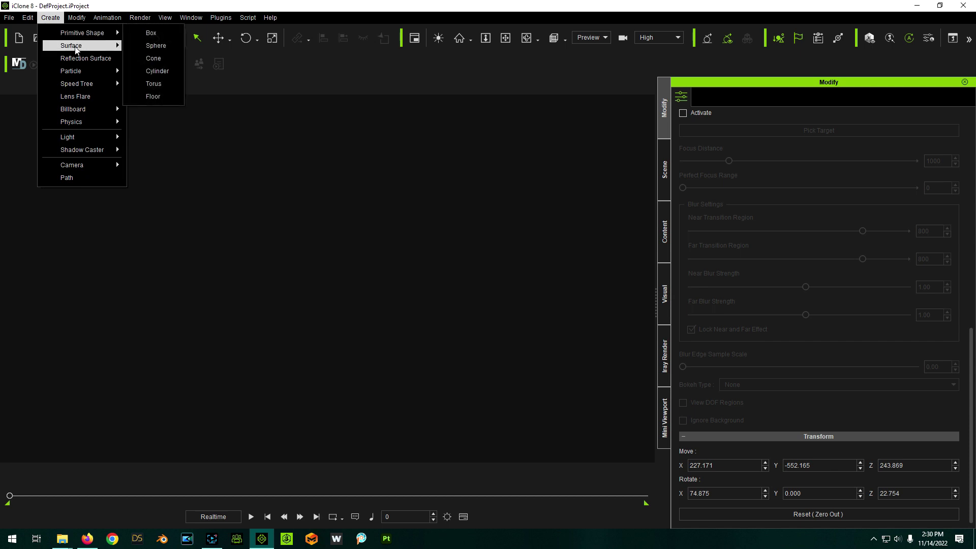
{"action": "left_click", "coordinate": [163, 85]}
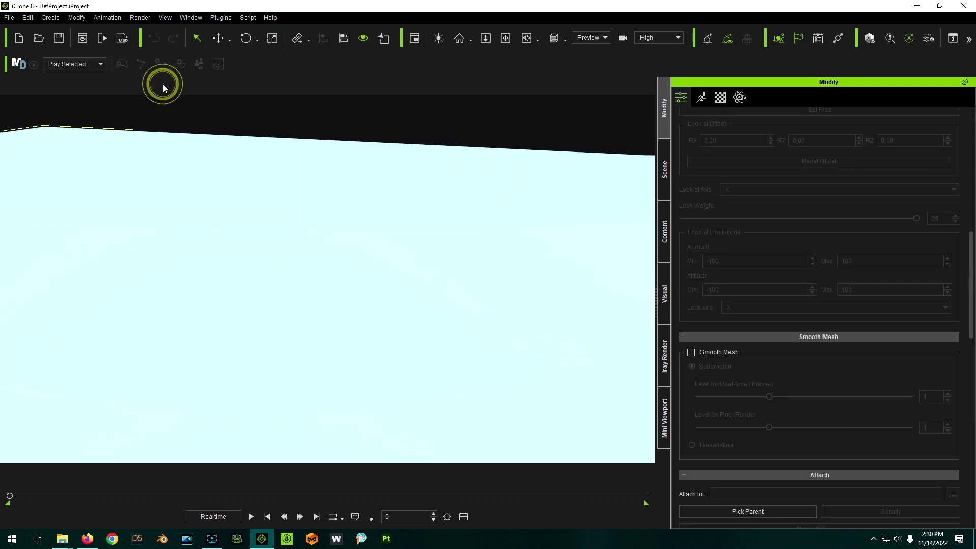
{"action": "scroll", "coordinate": [342, 237], "scroll_direction": "down", "scroll_amount": 5}
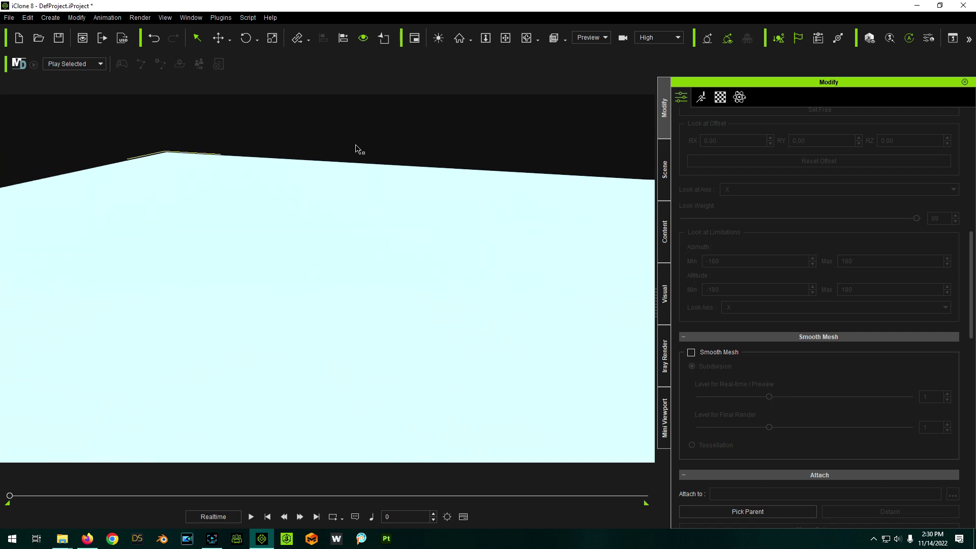
{"action": "right_click_drag", "start_coordinate": [314, 275], "coordinate": [385, 404]}
{"action": "mouse_move", "coordinate": [372, 357]}
{"action": "right_mouse_down"}
{"action": "mouse_move", "coordinate": [365, 362]}
{"action": "mouse_move", "coordinate": [388, 377]}
{"action": "mouse_move", "coordinate": [375, 366]}
{"action": "right_mouse_up"}
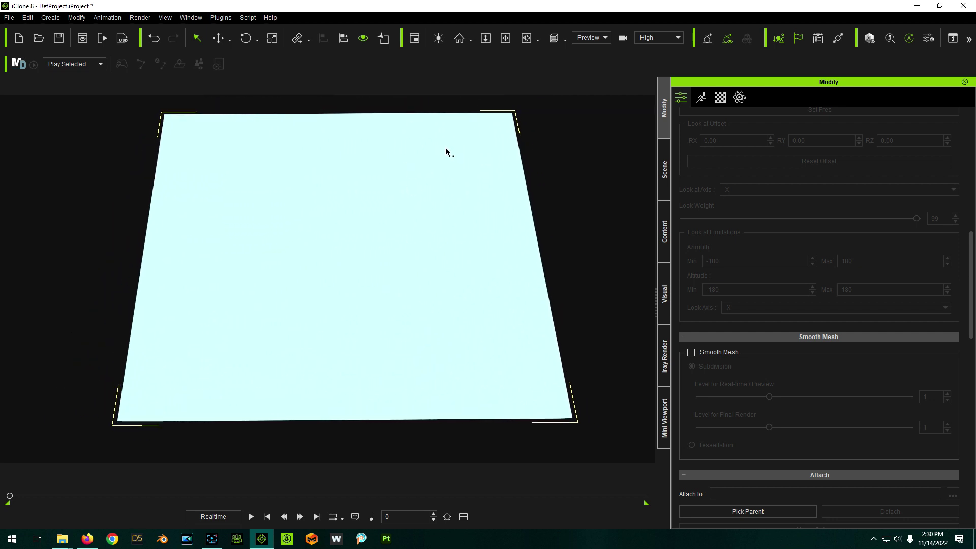
- Delete the Base Color texture from the surface's default PBR material
{"action": "left_click", "coordinate": [722, 99]}
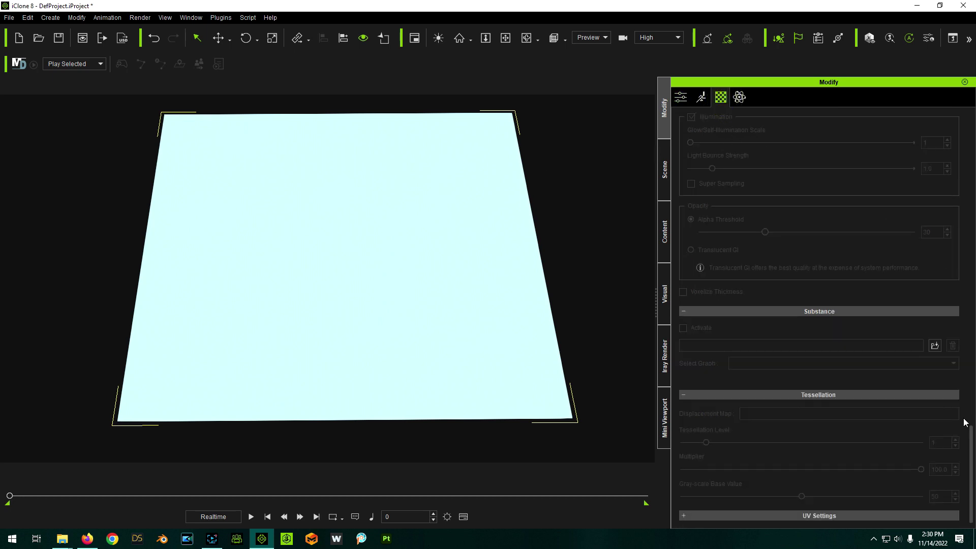
{"action": "scroll", "coordinate": [791, 394], "scroll_direction": "up", "scroll_amount": 15}
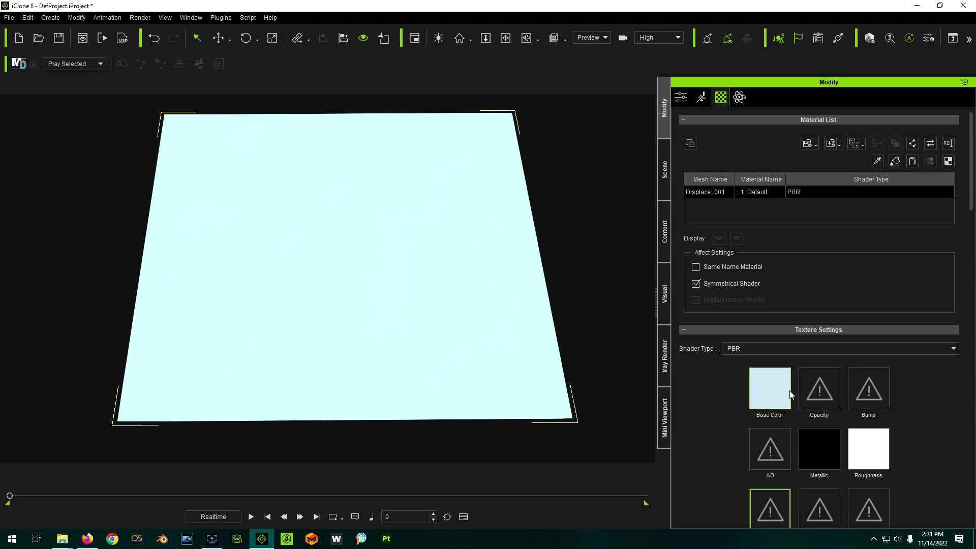
{"action": "right_click", "coordinate": [783, 389]}
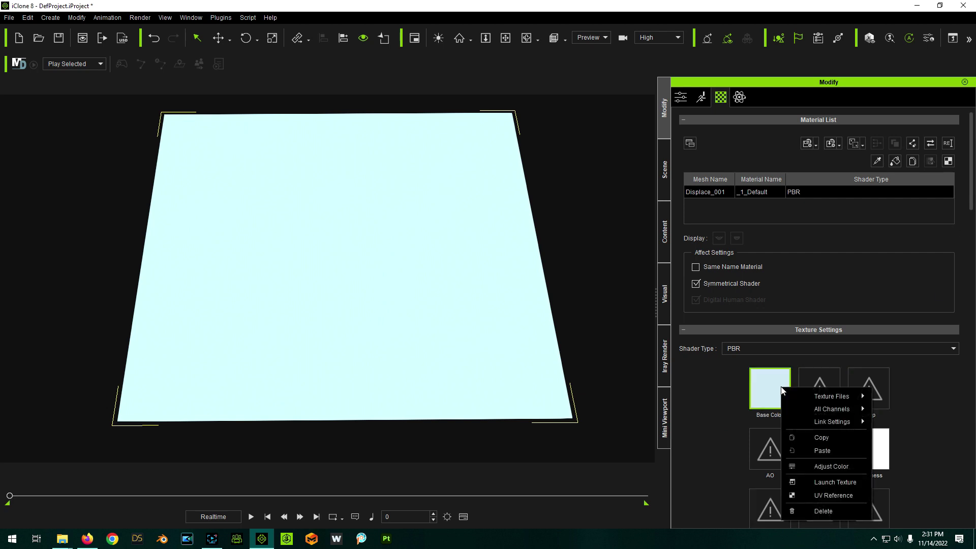
{"action": "left_click", "coordinate": [825, 511]}
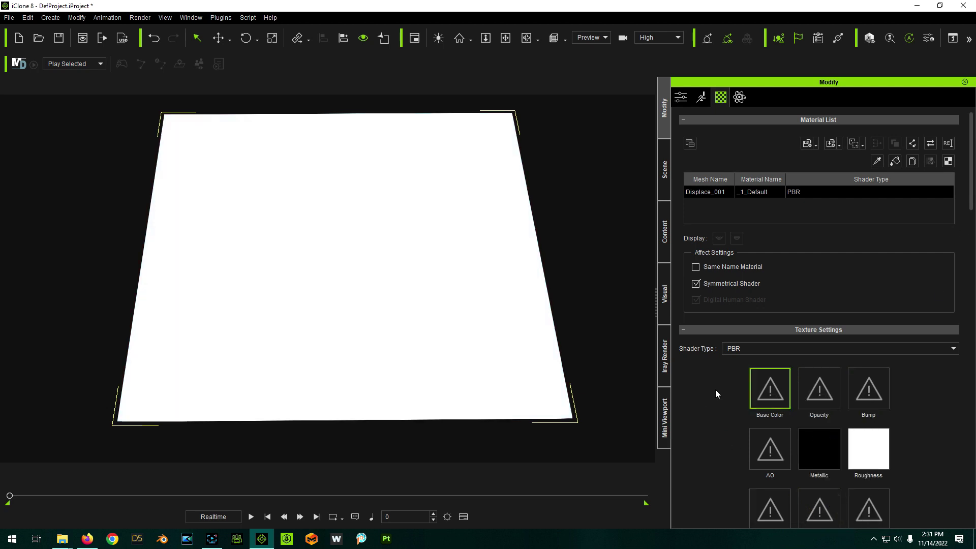
- Set the surface material's diffuse colour to white (red 255, green 255, blue 255)
{"action": "scroll", "coordinate": [716, 390], "scroll_direction": "down", "scroll_amount": 7}
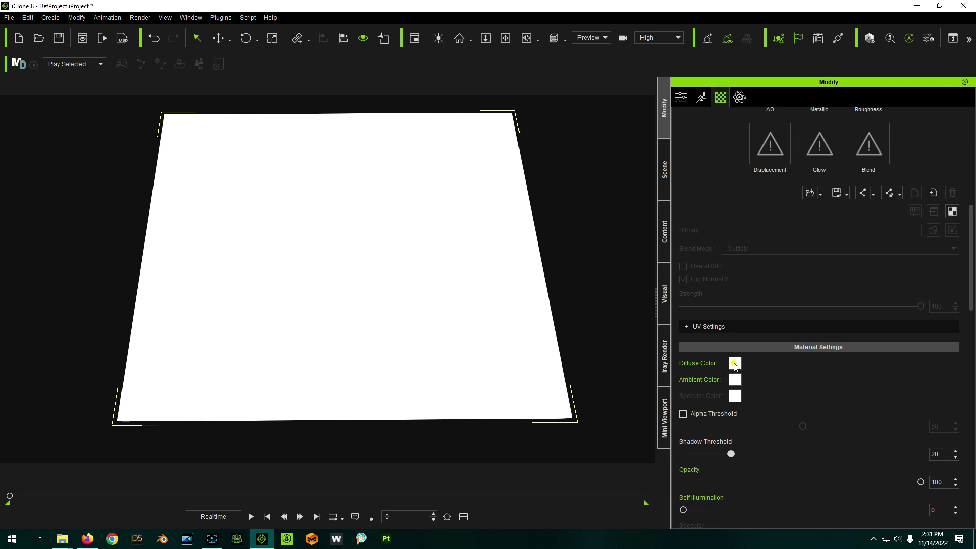
{"action": "left_click", "coordinate": [734, 364]}
{"action": "left_click", "coordinate": [463, 333]}
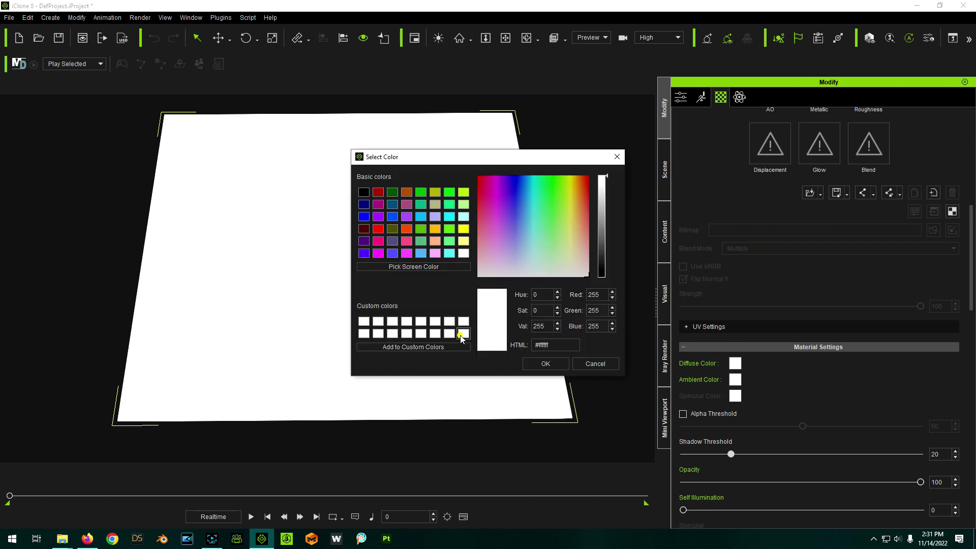
{"action": "left_click", "coordinate": [529, 366]}
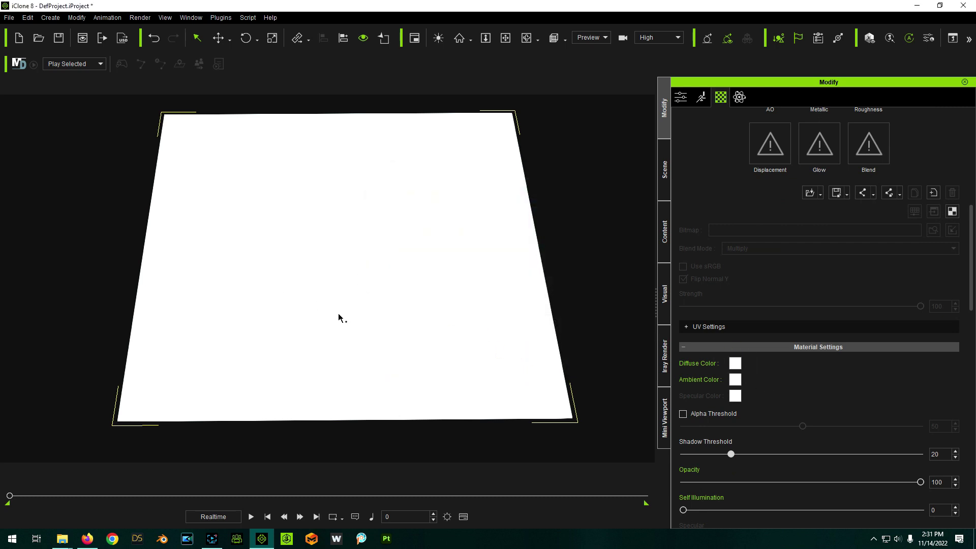
- Inspect the surface's transform settings and minimise iClone to show the image files on the desktop
{"action": "right_click_drag", "start_coordinate": [378, 355], "coordinate": [371, 376]}
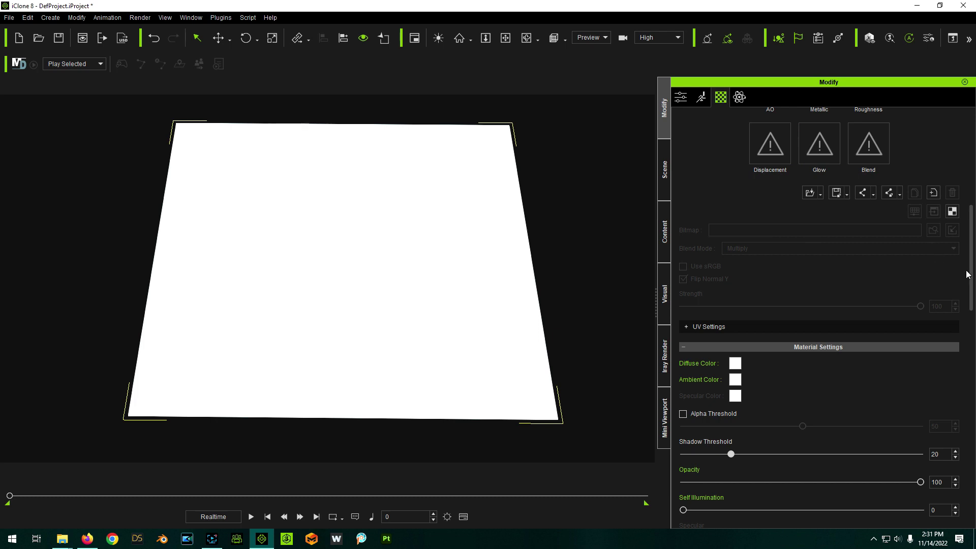
{"action": "left_click_drag", "start_coordinate": [973, 275], "coordinate": [965, 160]}
{"action": "left_click", "coordinate": [681, 97]}
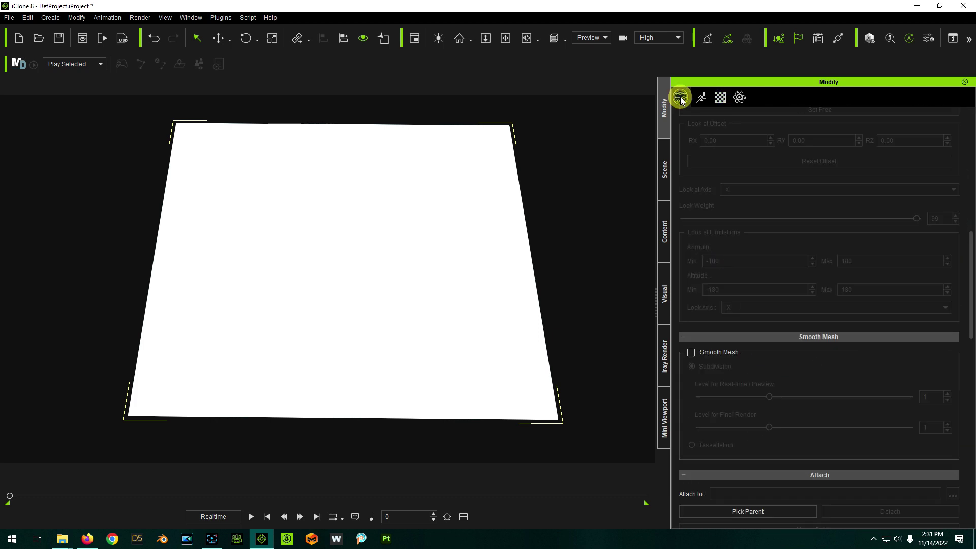
{"action": "left_click_drag", "start_coordinate": [969, 277], "coordinate": [966, 170]}
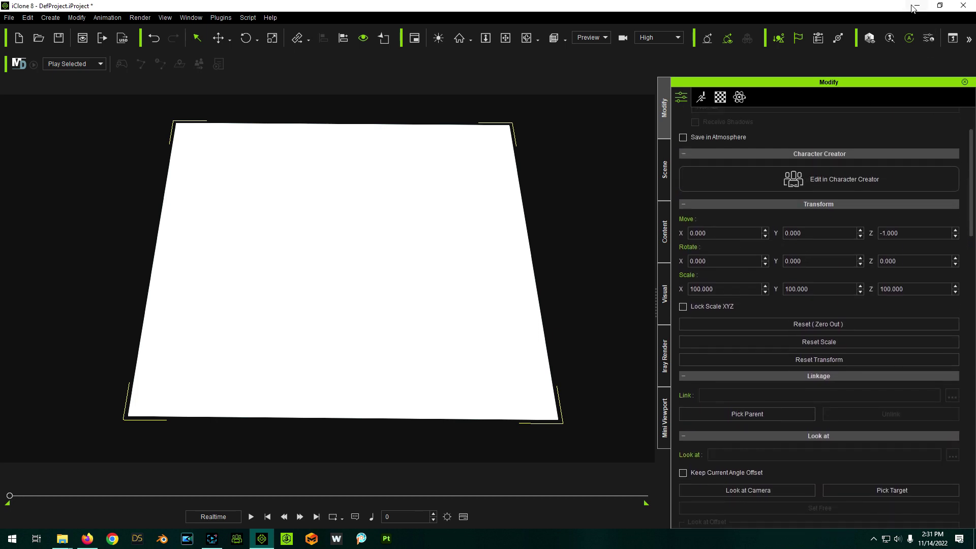
{"action": "left_click", "coordinate": [917, 6]}
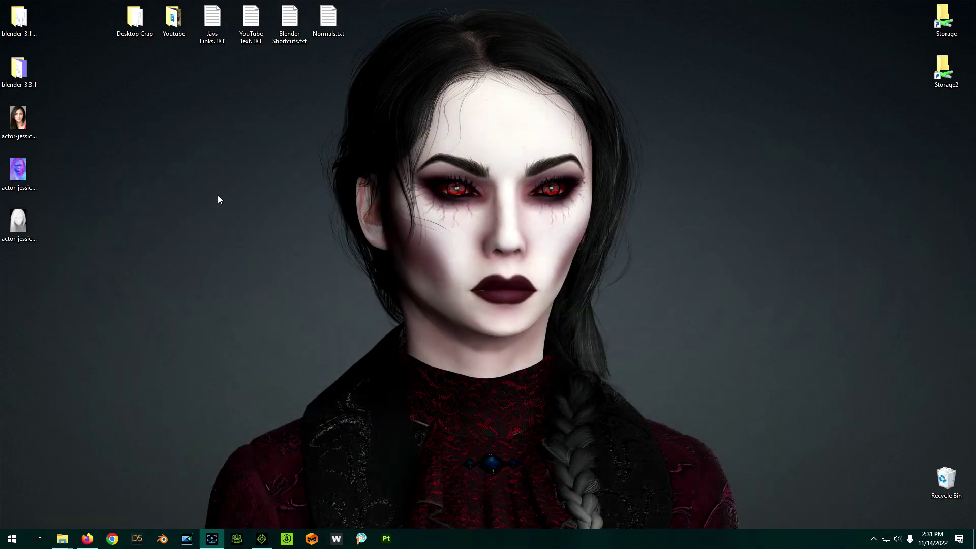
- Look up the pixel dimensions of the relight image in its file properties
{"action": "right_click", "coordinate": [24, 123]}
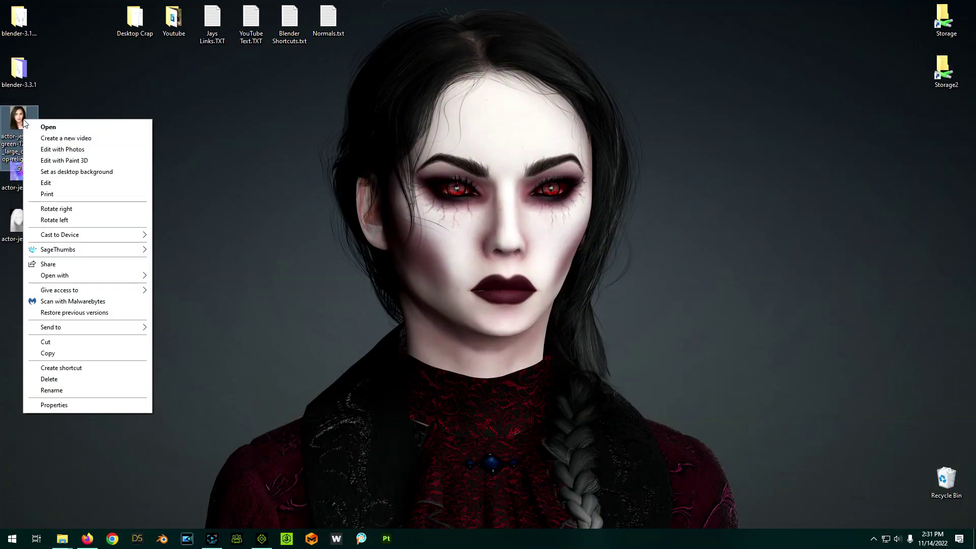
{"action": "left_click", "coordinate": [104, 404]}
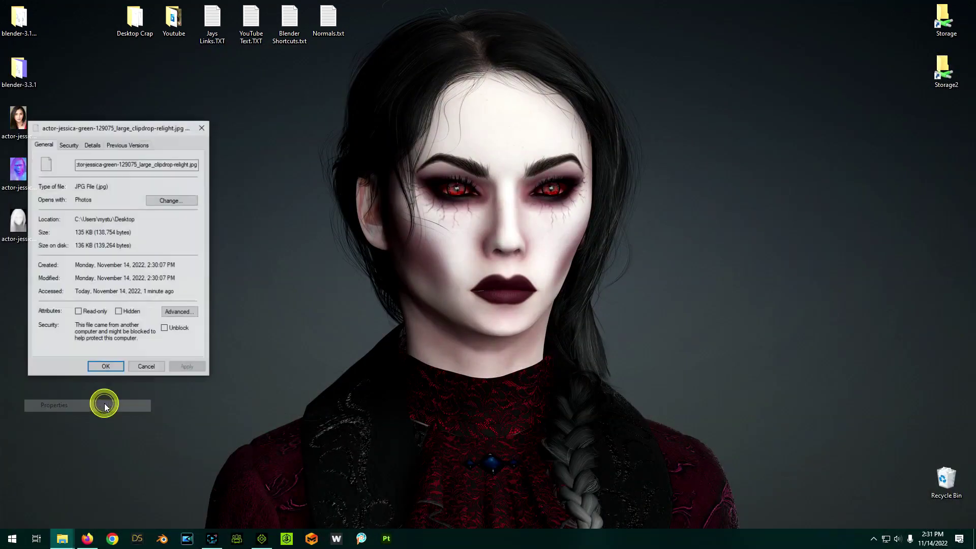
{"action": "left_click", "coordinate": [89, 146]}
{"action": "scroll", "coordinate": [136, 281], "scroll_direction": "down", "scroll_amount": 3}
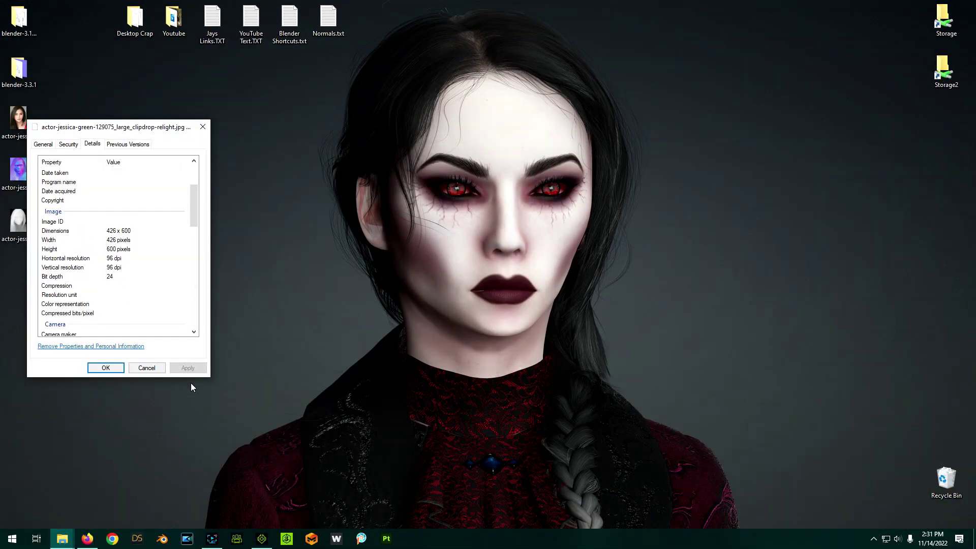
- Switch to iClone 8 and scale the displacement surface to X 42.6 and Y 60 to match the image proportions
{"action": "left_click", "coordinate": [262, 545]}
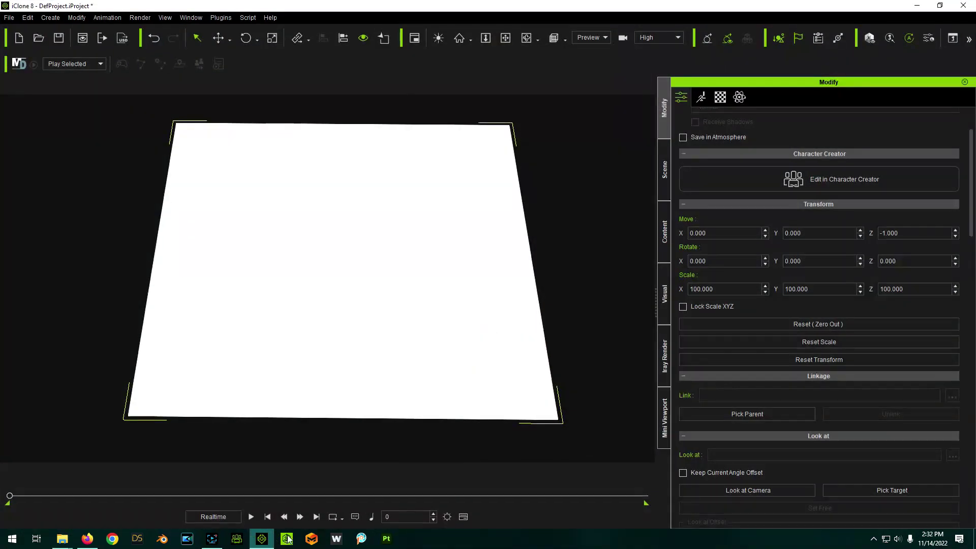
{"action": "double_click", "coordinate": [727, 288]}
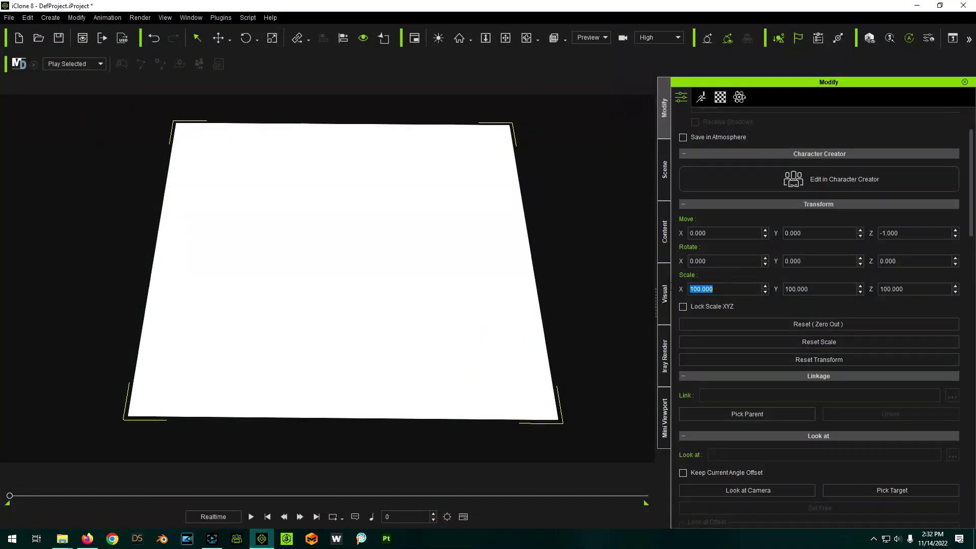
{"action": "type", "text": "42"}
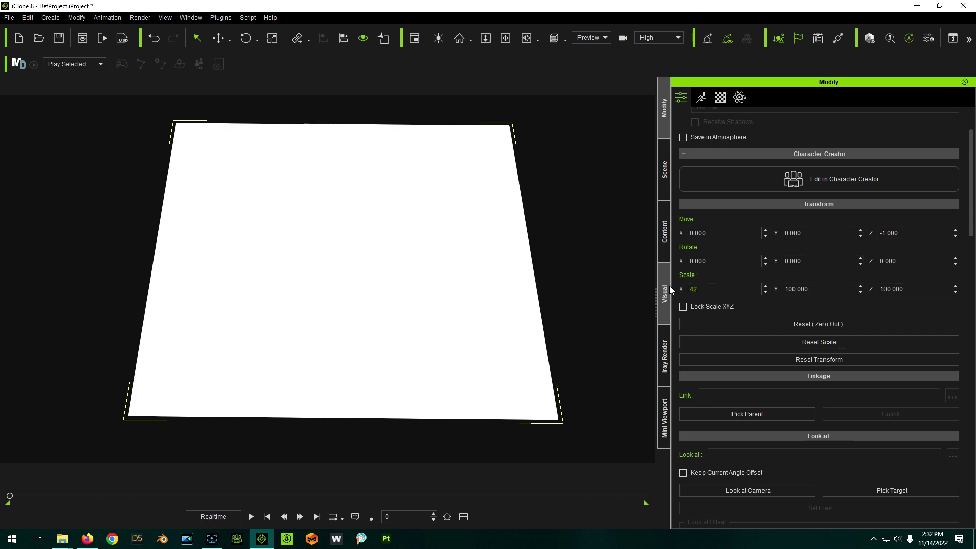
{"action": "type", "text": ".6"}
{"action": "key", "text": "Tab"}
{"action": "type", "text": "6"}
{"action": "key", "text": "Tab"}
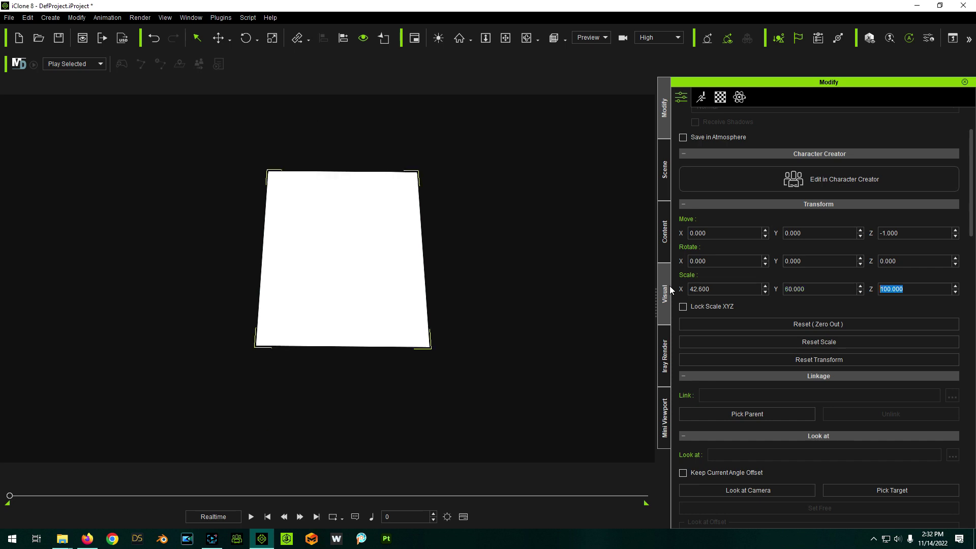
- Apply Reset Scale to the resized surface and accept removing all its animation
{"action": "scroll", "coordinate": [374, 142], "scroll_direction": "up", "scroll_amount": 2}
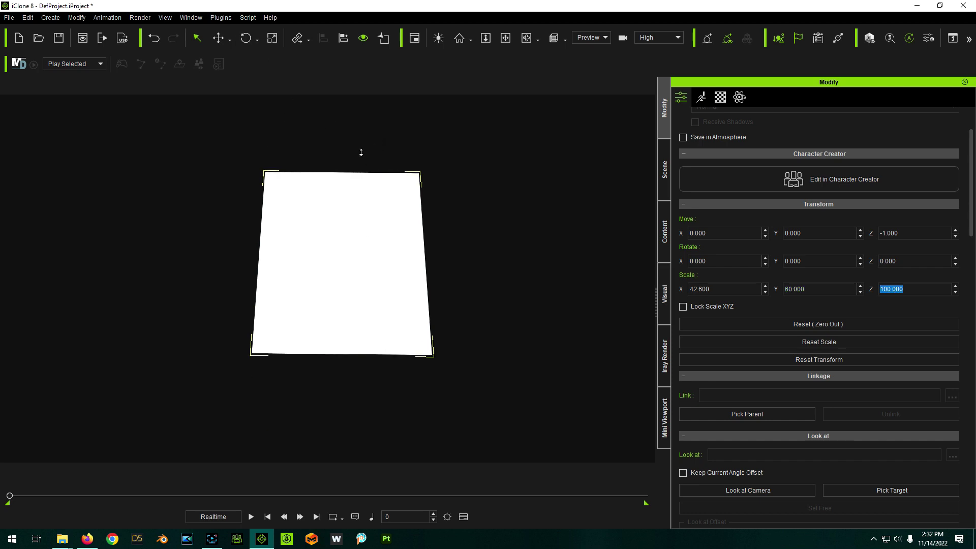
{"action": "scroll", "coordinate": [362, 152], "scroll_direction": "up", "scroll_amount": 3}
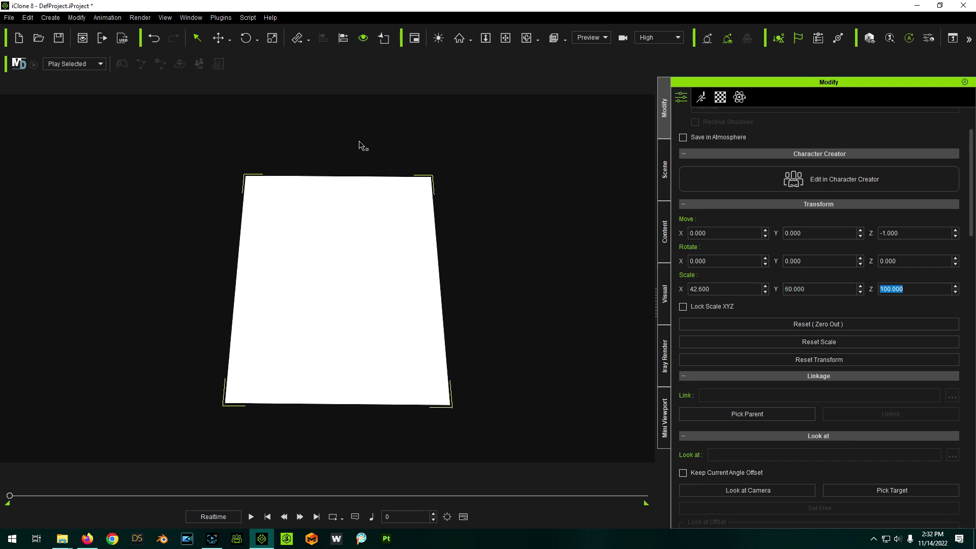
{"action": "scroll", "coordinate": [327, 350], "scroll_direction": "up", "scroll_amount": 1}
{"action": "scroll", "coordinate": [326, 349], "scroll_direction": "up", "scroll_amount": 1}
{"action": "scroll", "coordinate": [377, 287], "scroll_direction": "up", "scroll_amount": 1}
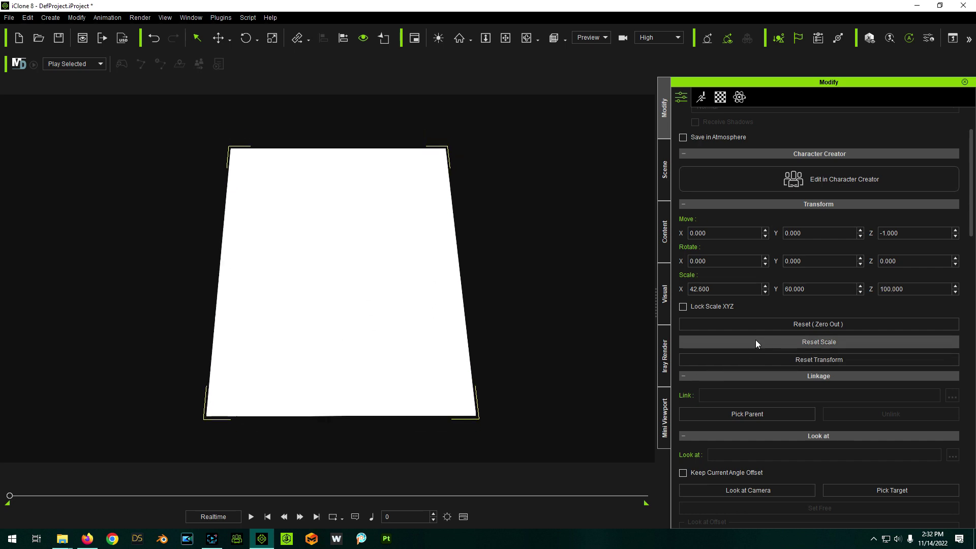
{"action": "left_click", "coordinate": [756, 341]}
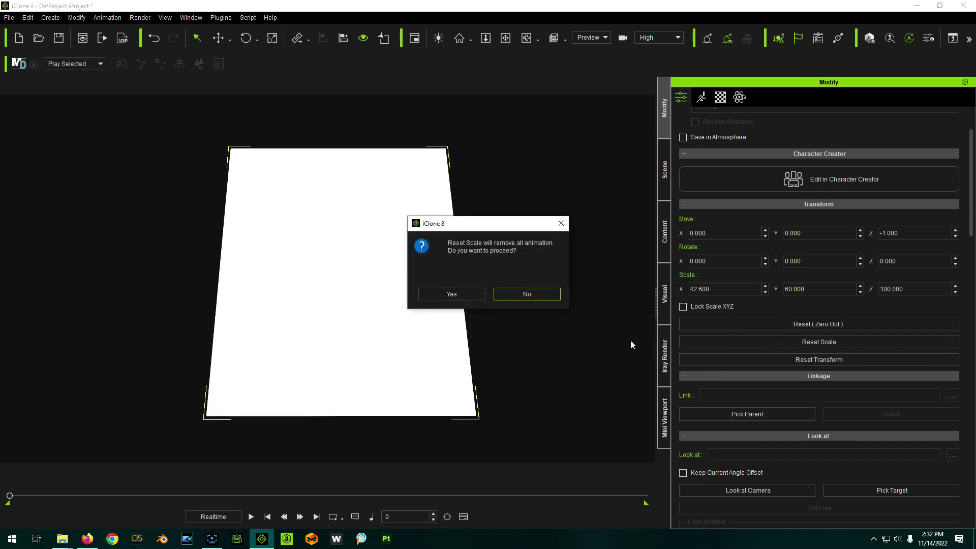
{"action": "left_click", "coordinate": [466, 295]}
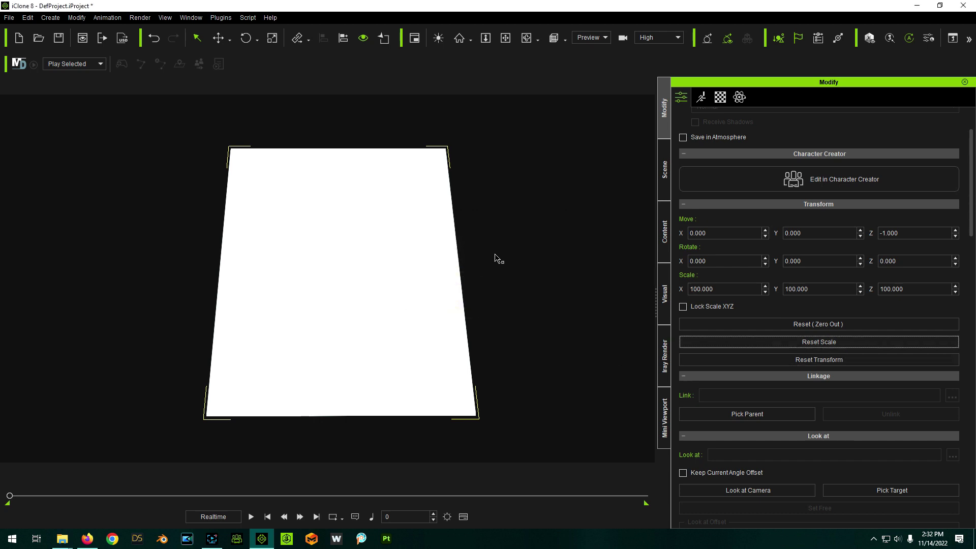
{"action": "right_click_drag", "start_coordinate": [514, 257], "coordinate": [511, 281]}
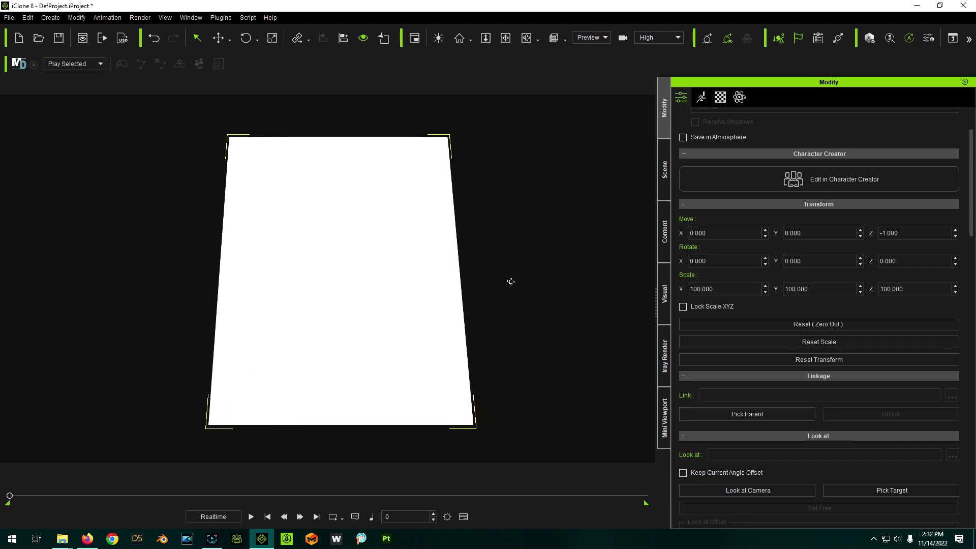
- Load the clipdrop-relight image from the desktop as the surface material's Base Color texture
{"action": "left_click", "coordinate": [720, 97]}
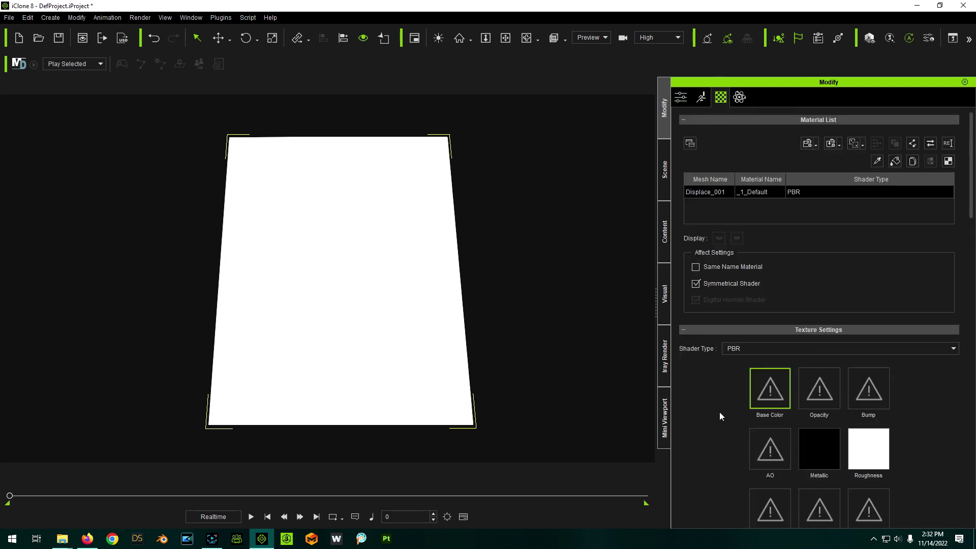
{"action": "scroll", "coordinate": [721, 407], "scroll_direction": "down", "scroll_amount": 2}
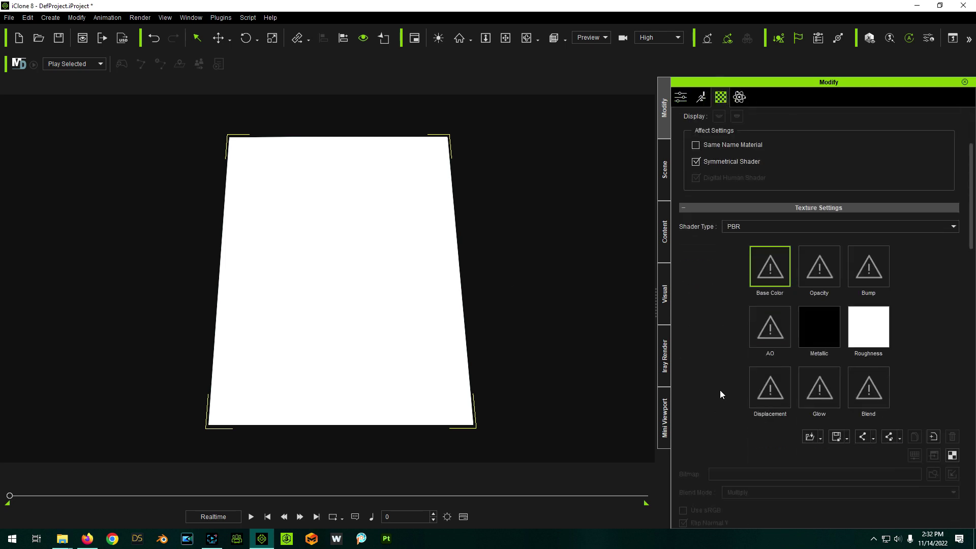
{"action": "left_click", "coordinate": [758, 273]}
{"action": "left_click", "coordinate": [809, 439]}
{"action": "double_click", "coordinate": [330, 82]}
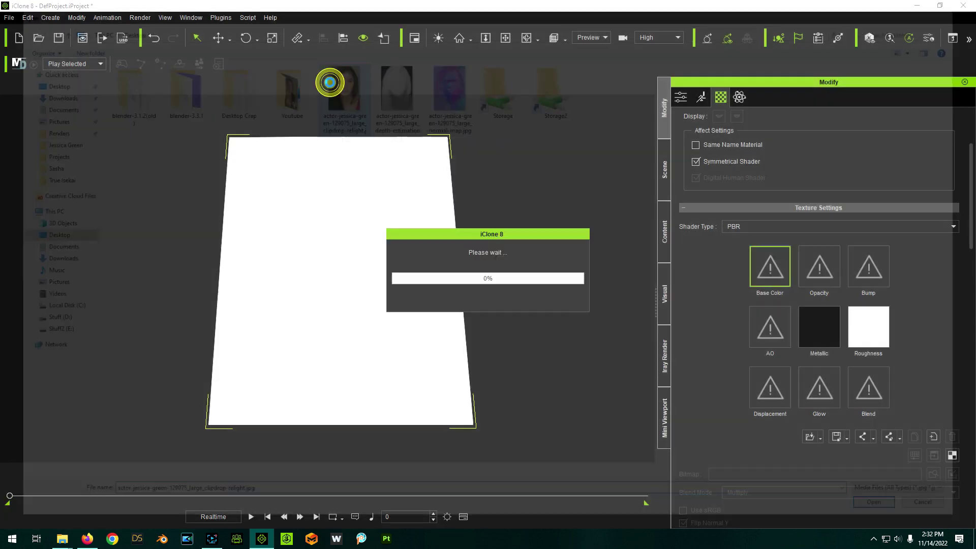
{"action": "mouse_move", "coordinate": [541, 288]}
{"action": "right_mouse_down"}
{"action": "mouse_move", "coordinate": [526, 283]}
{"action": "mouse_move", "coordinate": [496, 109]}
{"action": "mouse_move", "coordinate": [541, 290]}
{"action": "mouse_move", "coordinate": [497, 342]}
{"action": "mouse_move", "coordinate": [218, 158]}
{"action": "mouse_move", "coordinate": [244, 181]}
{"action": "mouse_move", "coordinate": [585, 260]}
{"action": "mouse_move", "coordinate": [617, 170]}
{"action": "mouse_move", "coordinate": [485, 309]}
{"action": "mouse_move", "coordinate": [549, 305]}
{"action": "mouse_move", "coordinate": [286, 98]}
{"action": "mouse_move", "coordinate": [297, 159]}
{"action": "mouse_move", "coordinate": [539, 298]}
{"action": "mouse_move", "coordinate": [530, 303]}
{"action": "mouse_move", "coordinate": [516, 160]}
{"action": "mouse_move", "coordinate": [538, 251]}
{"action": "mouse_move", "coordinate": [532, 303]}
{"action": "right_mouse_up"}
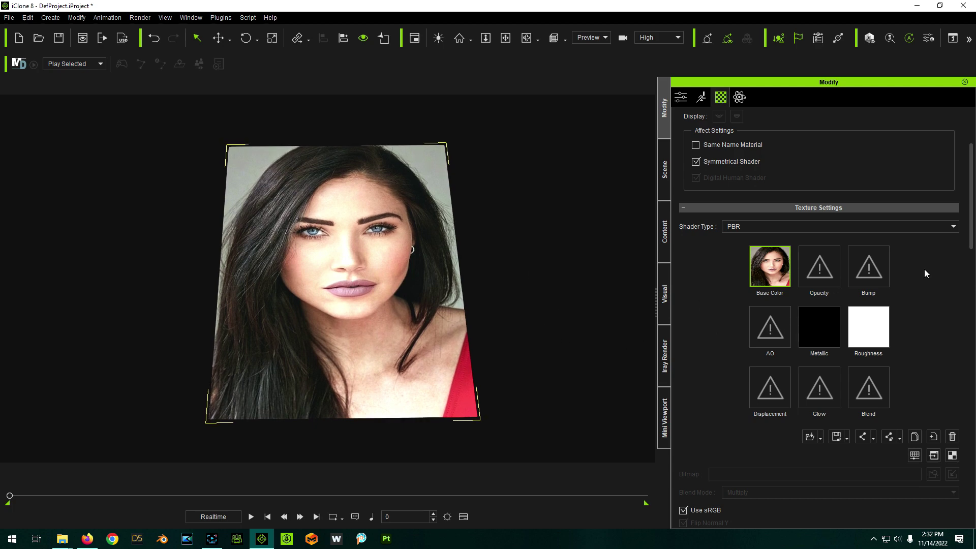
- Load the normal-map image from the desktop into the Bump channel with Normal as the input type
{"action": "left_click", "coordinate": [871, 272]}
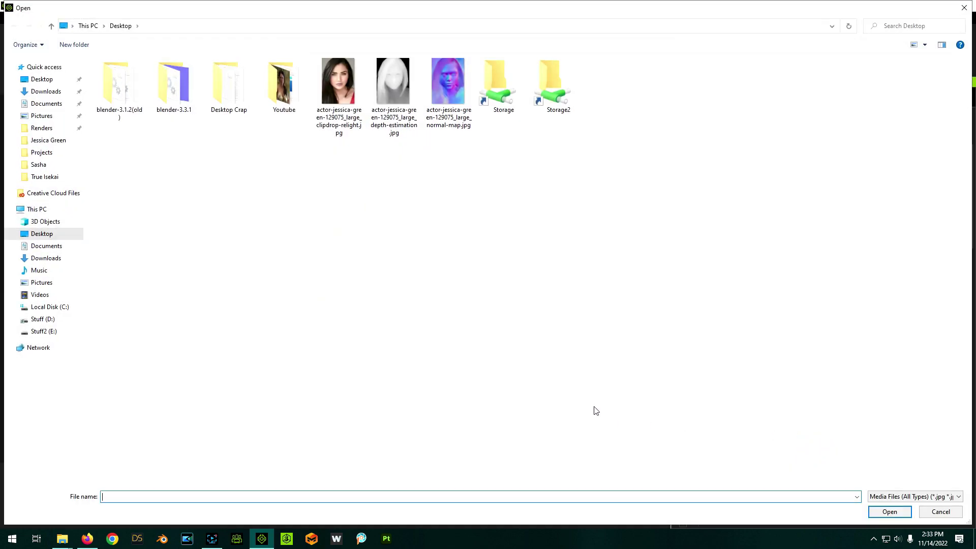
{"action": "double_click", "coordinate": [446, 88]}
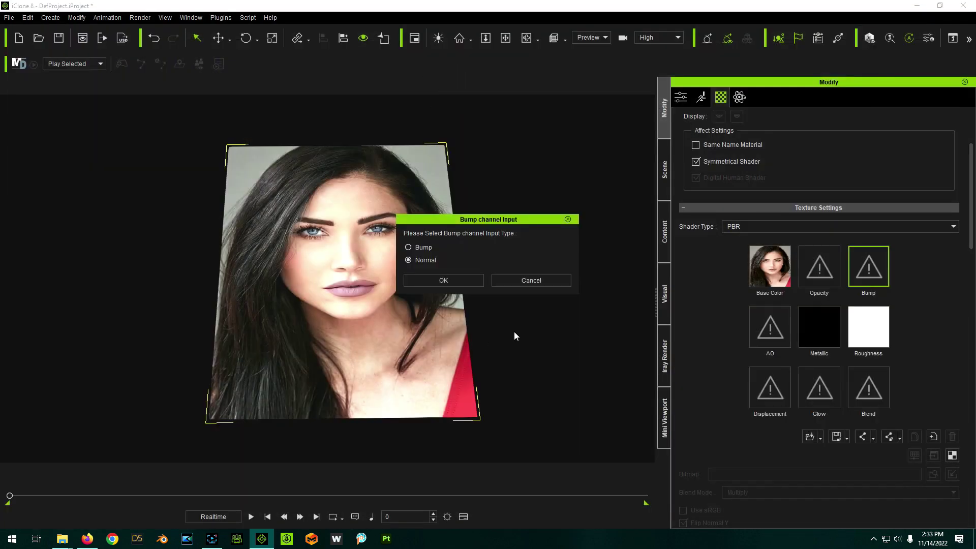
{"action": "left_click", "coordinate": [426, 281]}
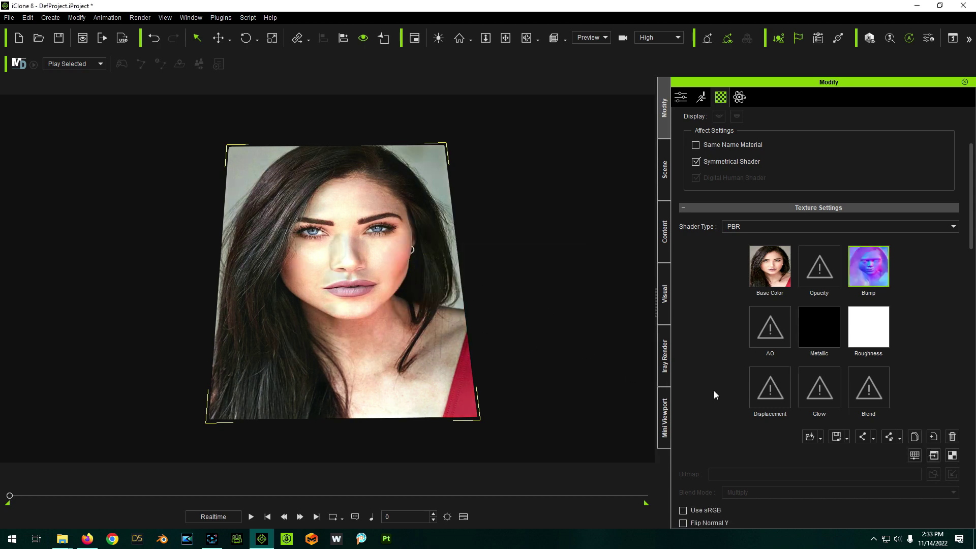
- Enable Flip Normal Y for the normal map and check the surface's shading from another angle
{"action": "scroll", "coordinate": [717, 391], "scroll_direction": "down", "scroll_amount": 3}
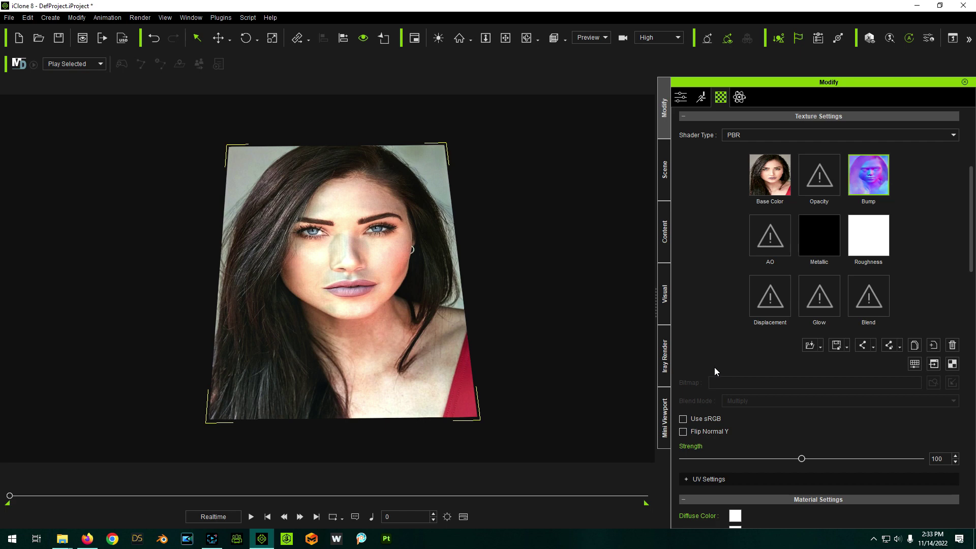
{"action": "left_click", "coordinate": [684, 433]}
{"action": "right_click_drag", "start_coordinate": [519, 239], "coordinate": [486, 194]}
- Test the normal map at strength 190, reset the strength to 100 and check the shading from several angles
{"action": "left_click_drag", "start_coordinate": [803, 459], "coordinate": [910, 458]}
{"action": "mouse_move", "coordinate": [531, 343]}
{"action": "right_mouse_down"}
{"action": "mouse_move", "coordinate": [548, 268]}
{"action": "mouse_move", "coordinate": [543, 375]}
{"action": "mouse_move", "coordinate": [525, 318]}
{"action": "mouse_move", "coordinate": [609, 299]}
{"action": "mouse_move", "coordinate": [669, 243]}
{"action": "mouse_move", "coordinate": [593, 411]}
{"action": "mouse_move", "coordinate": [430, 327]}
{"action": "mouse_move", "coordinate": [545, 349]}
{"action": "right_mouse_up"}
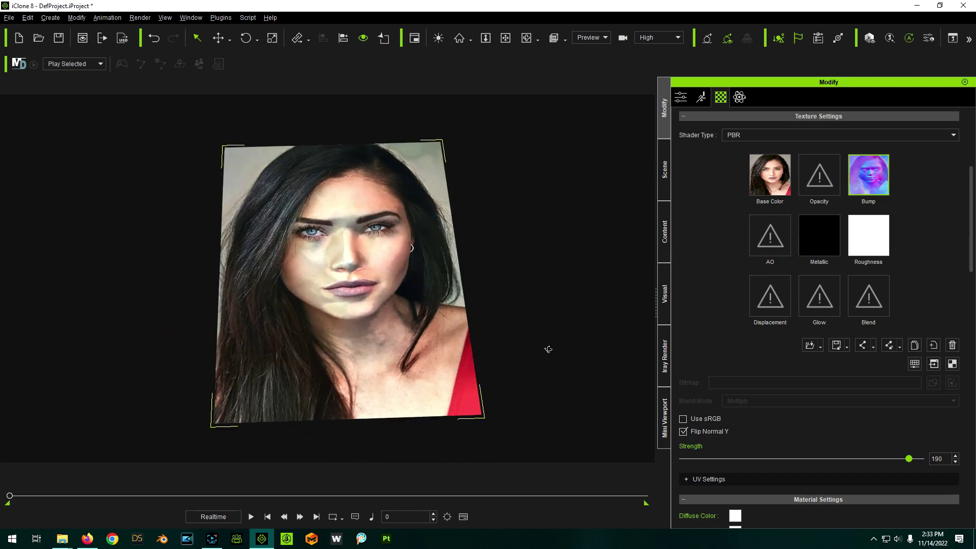
{"action": "mouse_move", "coordinate": [898, 463]}
{"action": "left_mouse_down"}
{"action": "mouse_move", "coordinate": [704, 462]}
{"action": "mouse_move", "coordinate": [869, 469]}
{"action": "mouse_move", "coordinate": [719, 453]}
{"action": "mouse_move", "coordinate": [825, 462]}
{"action": "mouse_move", "coordinate": [773, 465]}
{"action": "mouse_move", "coordinate": [947, 465]}
{"action": "mouse_move", "coordinate": [828, 475]}
{"action": "mouse_move", "coordinate": [818, 462]}
{"action": "left_mouse_up"}
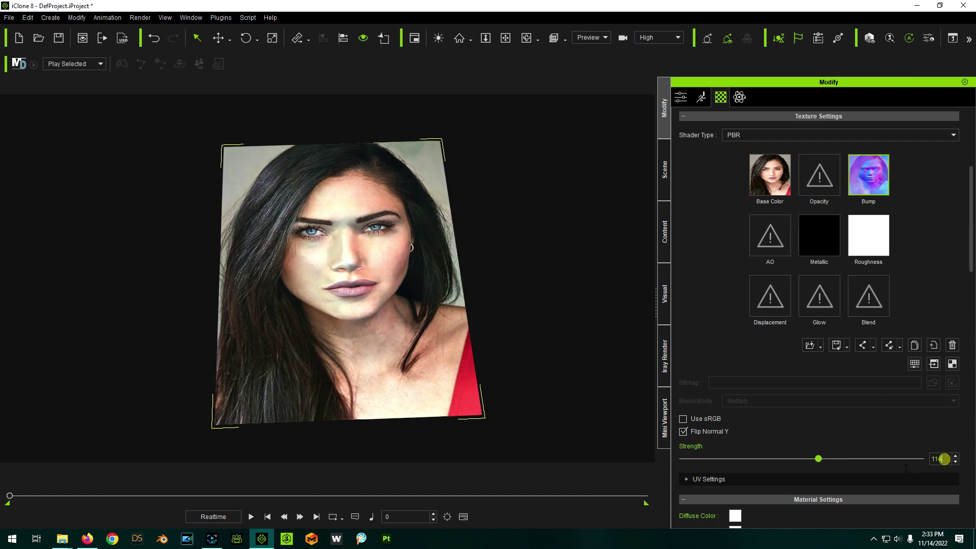
{"action": "key", "text": "ctrl+a"}
{"action": "type", "text": "100"}
{"action": "key", "text": "Return"}
{"action": "right_click_drag", "start_coordinate": [507, 264], "coordinate": [505, 326]}
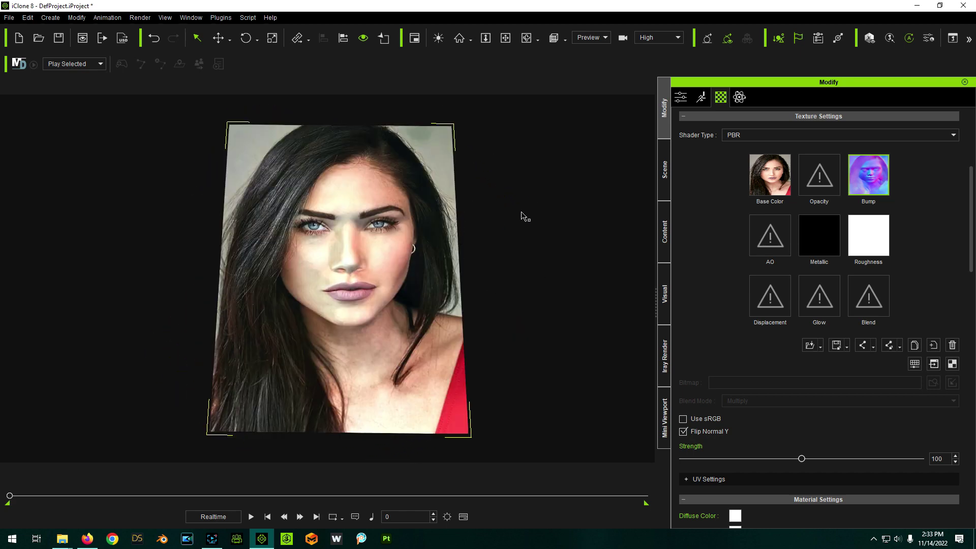
{"action": "right_click_drag", "start_coordinate": [516, 280], "coordinate": [510, 255]}
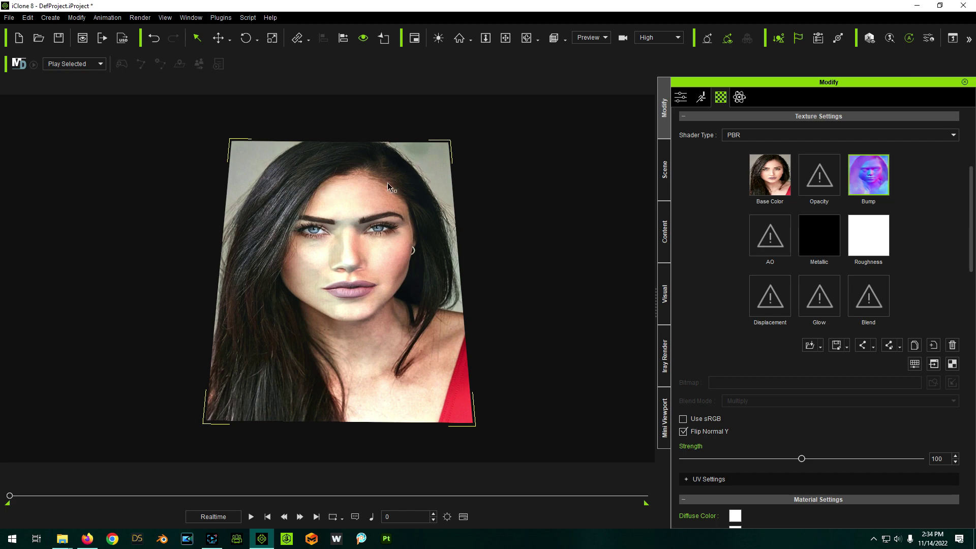
- Inspect the surface's mesh density in the wireframe render state and restore the normal shaded display
{"action": "left_click", "coordinate": [681, 98]}
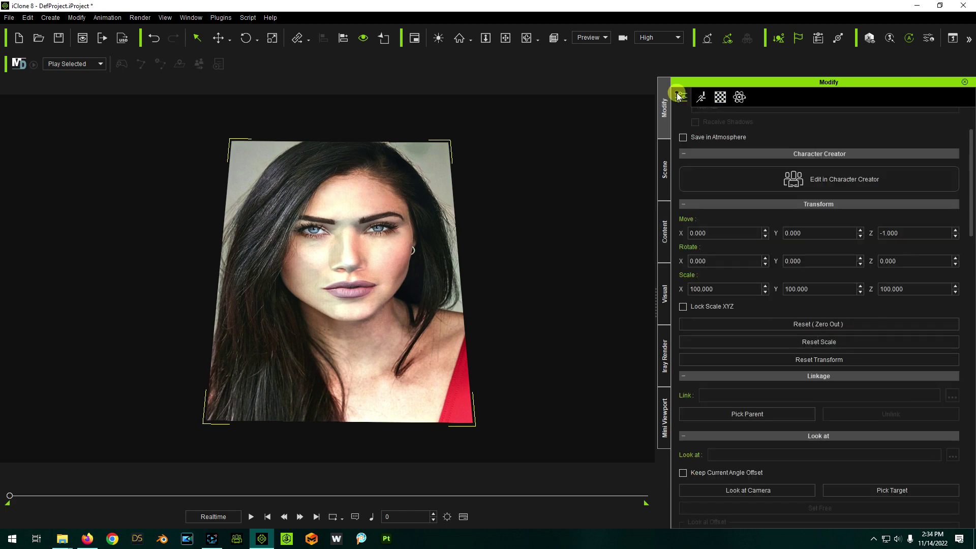
{"action": "scroll", "coordinate": [849, 411], "scroll_direction": "down", "scroll_amount": 15}
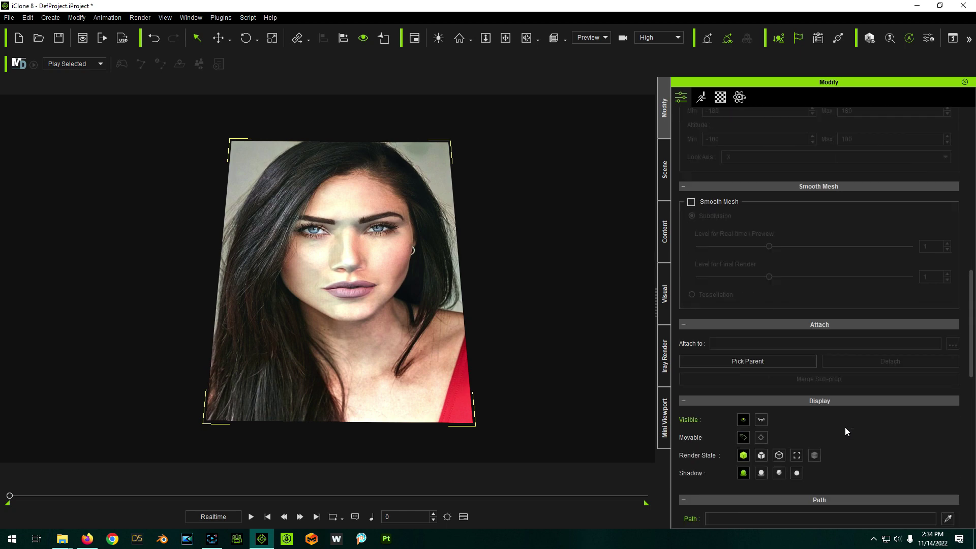
{"action": "left_click", "coordinate": [779, 303]}
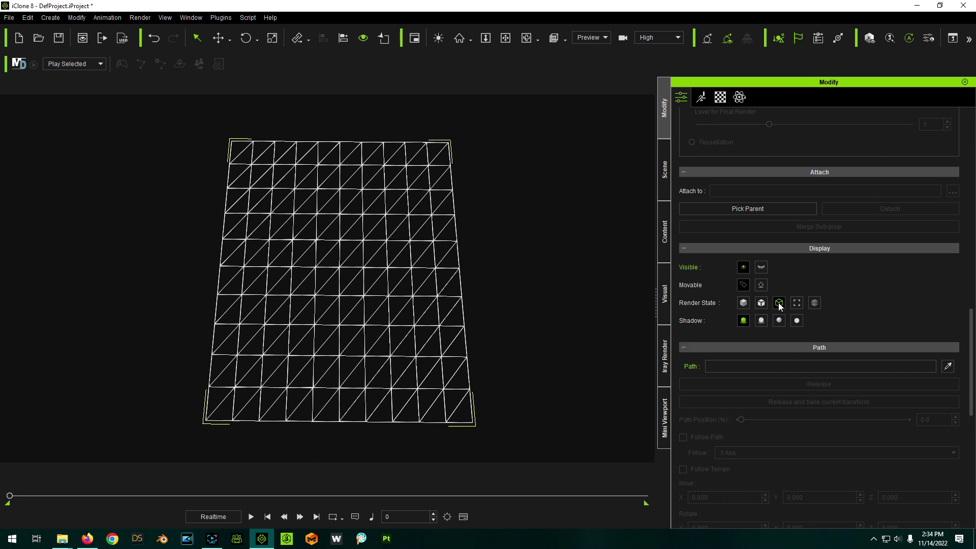
{"action": "left_click", "coordinate": [743, 302]}
- Enable Smooth Mesh subdivision on the surface with level 3 for both real-time preview and final render
{"action": "left_click_drag", "start_coordinate": [971, 361], "coordinate": [975, 300]}
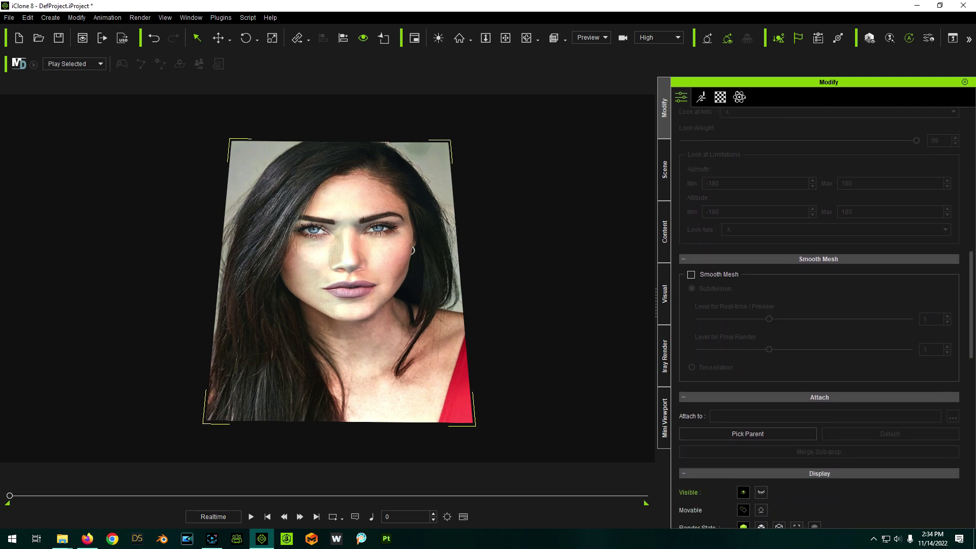
{"action": "left_click", "coordinate": [692, 275]}
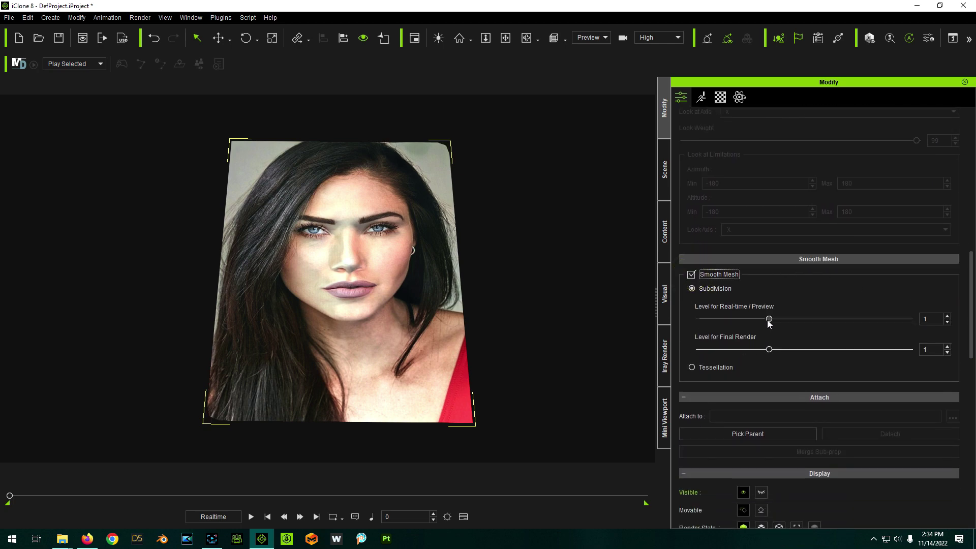
{"action": "left_click_drag", "start_coordinate": [769, 319], "coordinate": [910, 319]}
{"action": "left_click_drag", "start_coordinate": [769, 350], "coordinate": [943, 355]}
- Check the subdivided mesh in wireframe and switch the surface back to its shaded render state
{"action": "left_click_drag", "start_coordinate": [972, 306], "coordinate": [972, 334]}
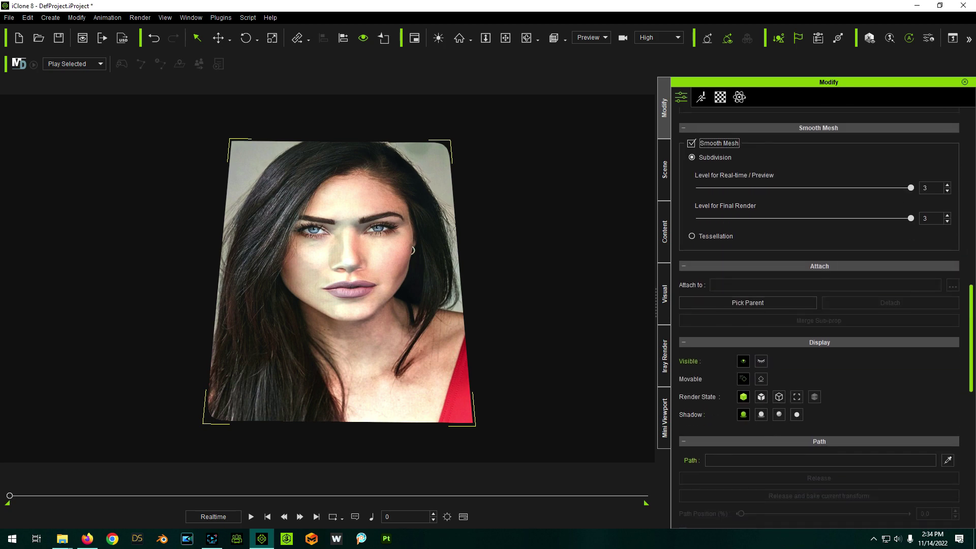
{"action": "scroll", "coordinate": [785, 413], "scroll_direction": "down", "scroll_amount": 1}
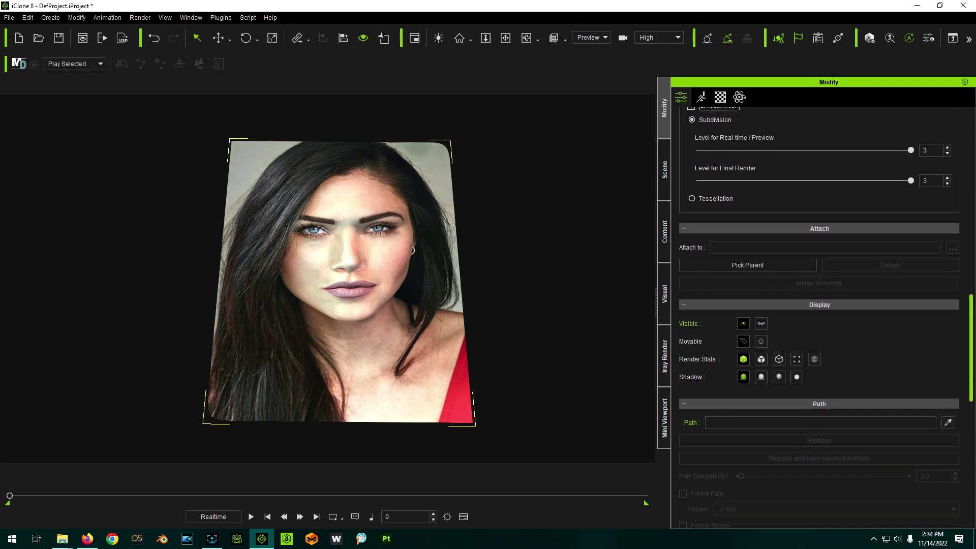
{"action": "left_click", "coordinate": [779, 359]}
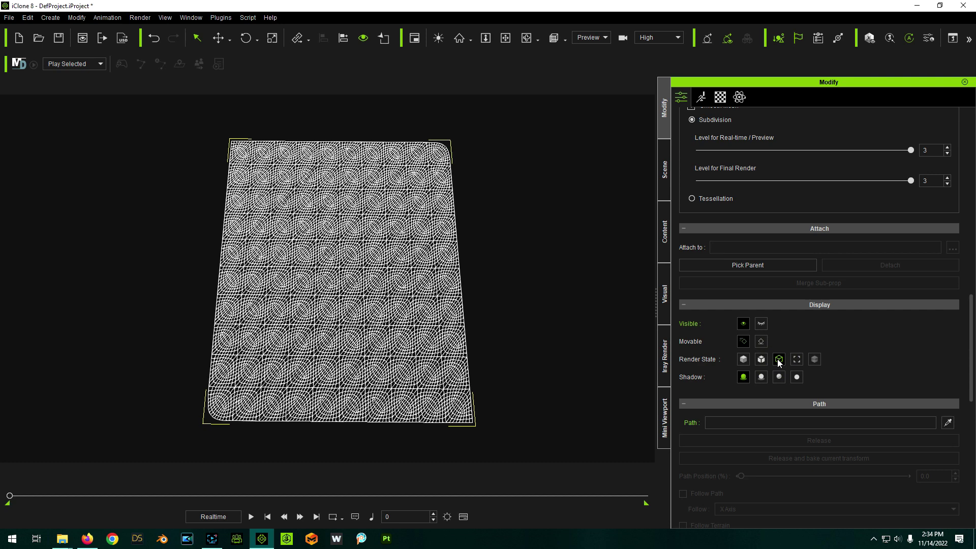
{"action": "left_click", "coordinate": [744, 359]}
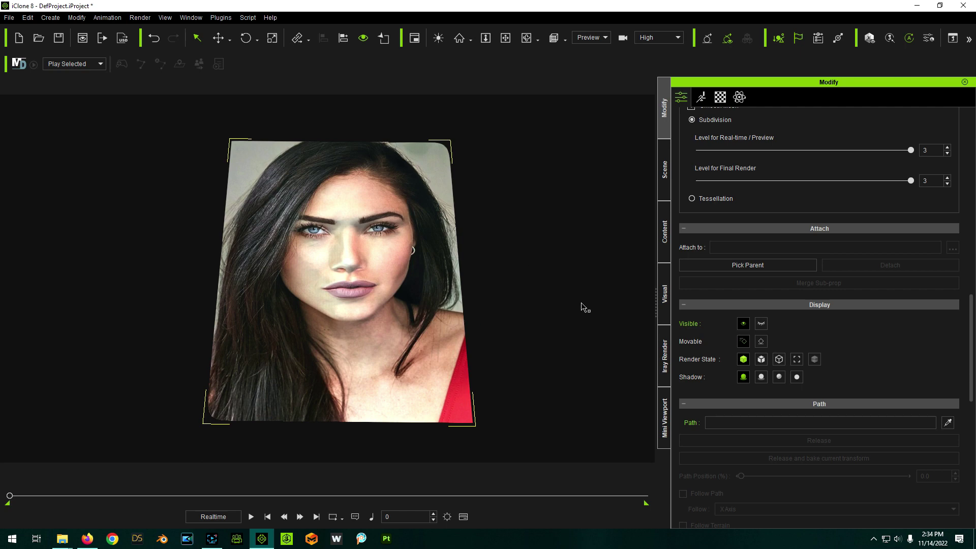
- Load the depth-estimation JPG into the Displacement channel as a grayscale height map, without auto-assigning it to the bump channel
{"action": "left_click", "coordinate": [720, 97]}
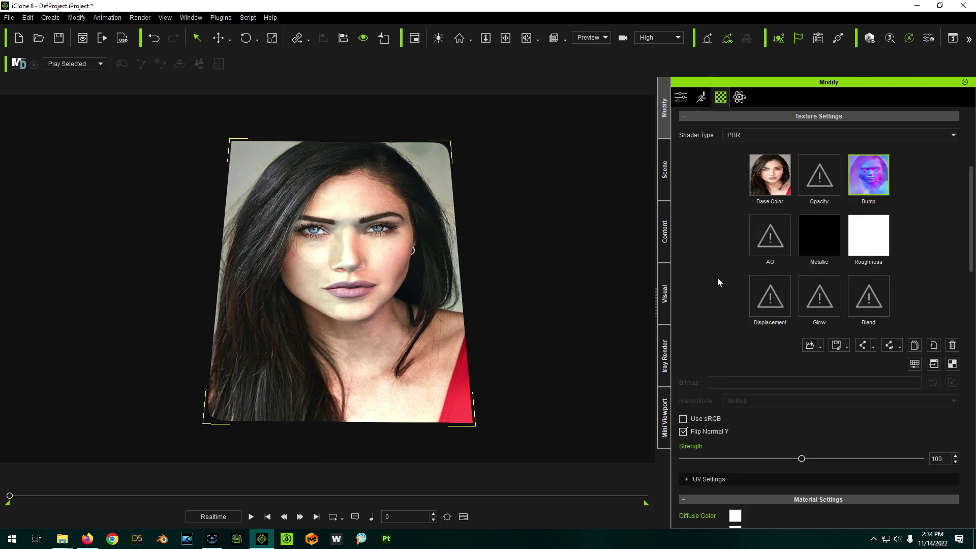
{"action": "left_click", "coordinate": [765, 300]}
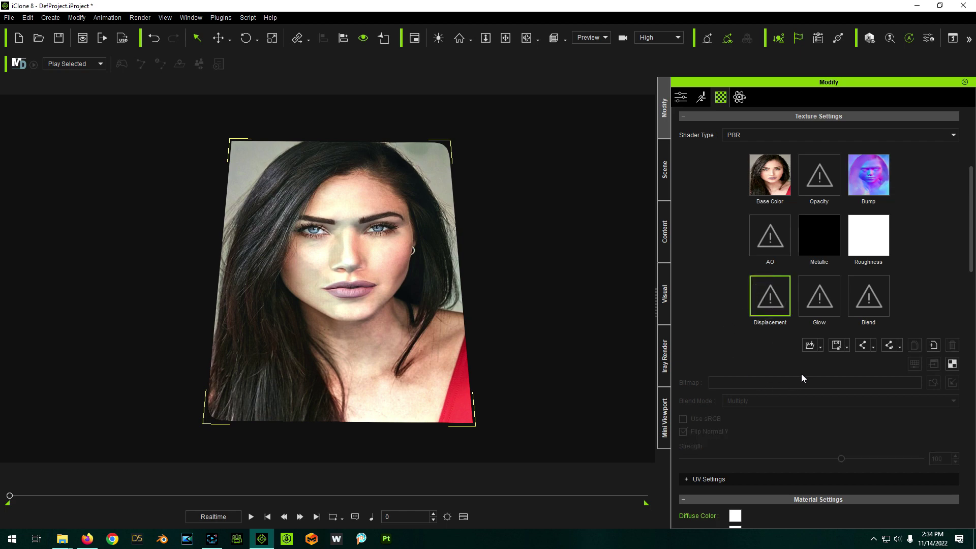
{"action": "left_click", "coordinate": [810, 345]}
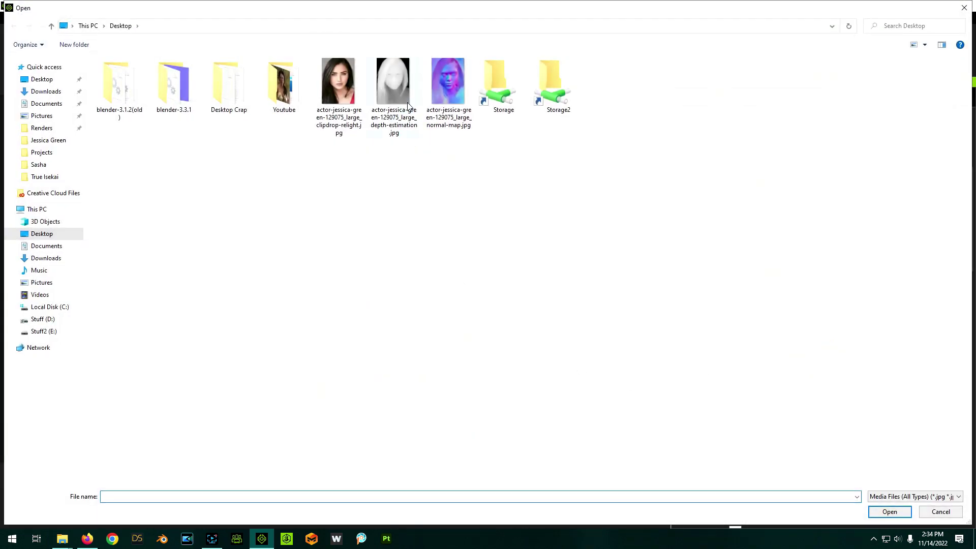
{"action": "left_click", "coordinate": [398, 82]}
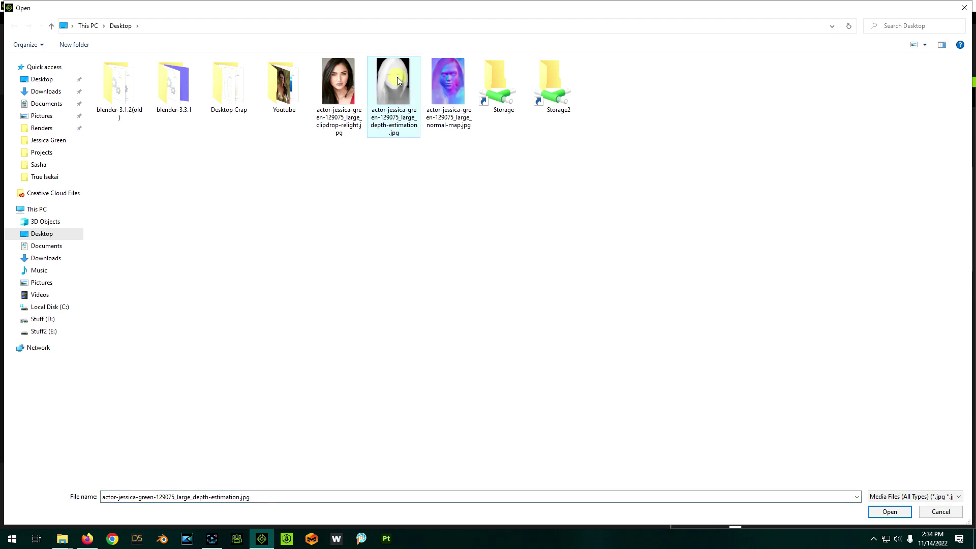
{"action": "left_click", "coordinate": [890, 512]}
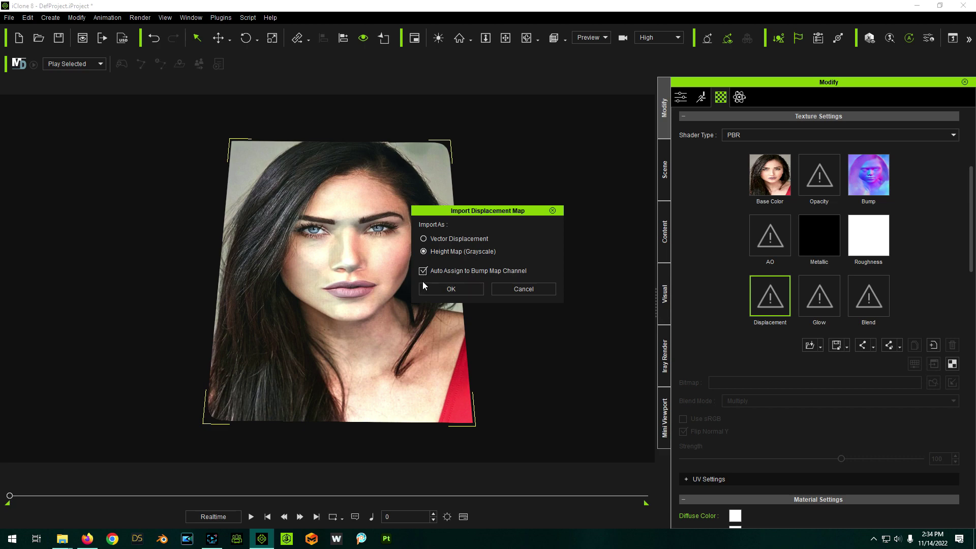
{"action": "left_click", "coordinate": [453, 272]}
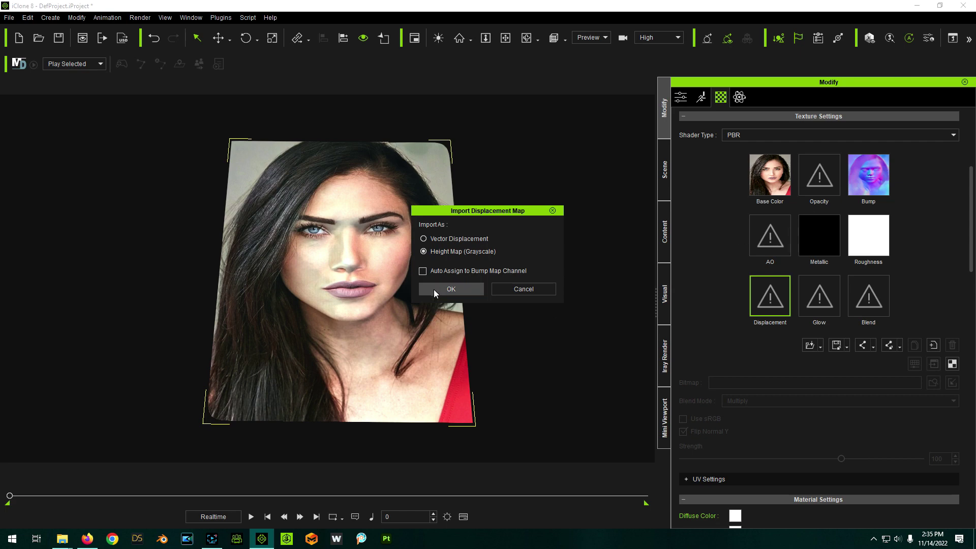
{"action": "left_click", "coordinate": [434, 289]}
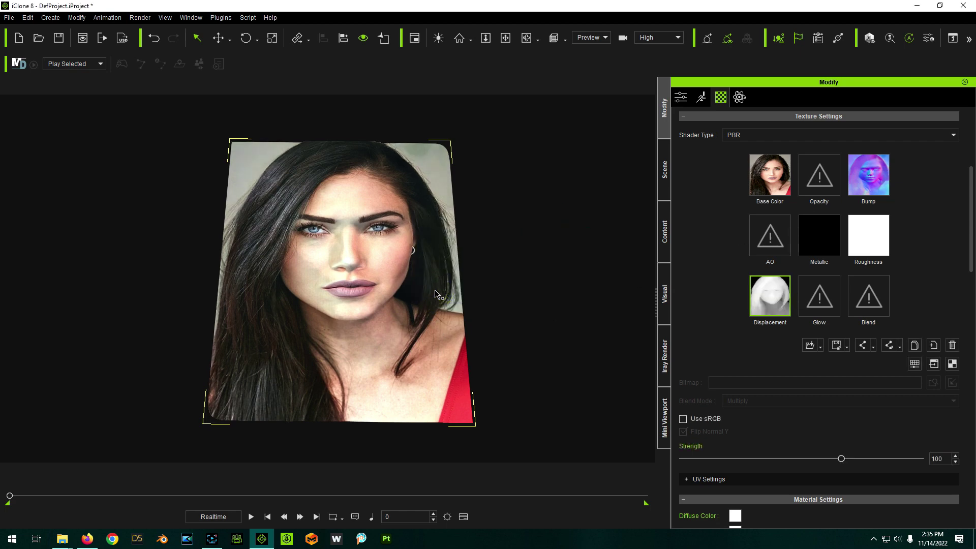
- Set the displacement map's strength to 300 and tilt the view to check the relief
{"action": "mouse_move", "coordinate": [506, 258]}
{"action": "right_mouse_down"}
{"action": "mouse_move", "coordinate": [501, 284]}
{"action": "mouse_move", "coordinate": [488, 225]}
{"action": "mouse_move", "coordinate": [512, 106]}
{"action": "mouse_move", "coordinate": [514, 165]}
{"action": "mouse_move", "coordinate": [621, 68]}
{"action": "mouse_move", "coordinate": [602, 52]}
{"action": "mouse_move", "coordinate": [520, 262]}
{"action": "mouse_move", "coordinate": [481, 254]}
{"action": "mouse_move", "coordinate": [498, 245]}
{"action": "right_mouse_up"}
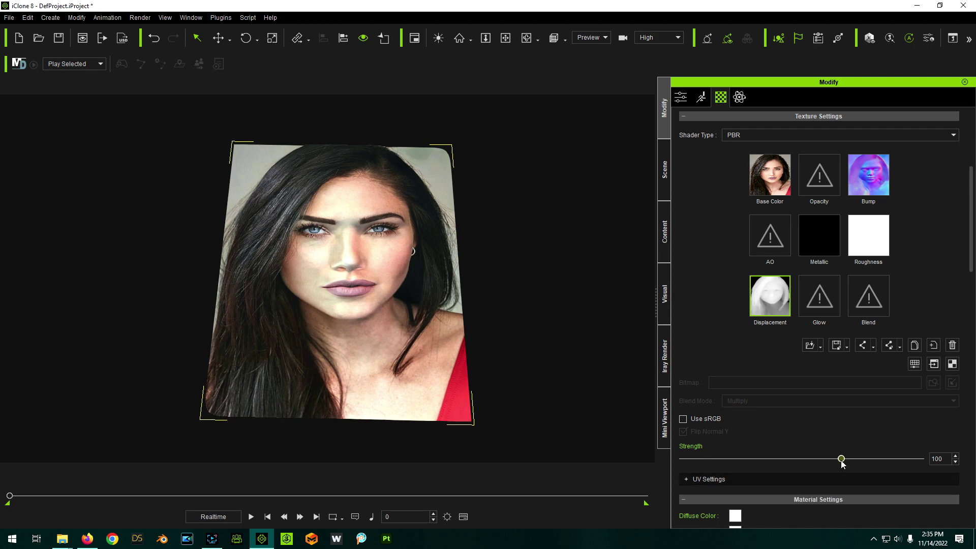
{"action": "left_click_drag", "start_coordinate": [845, 465], "coordinate": [960, 462]}
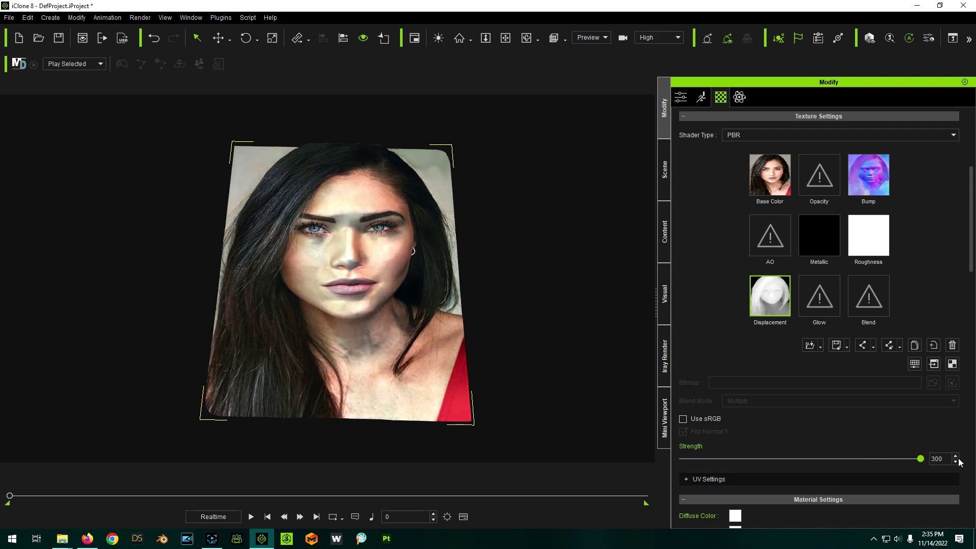
{"action": "right_click_drag", "start_coordinate": [625, 401], "coordinate": [629, 361]}
- Set the Tessellation Level to 2 and the displacement Multiplier to 66.4, checking the relief from several angles
{"action": "left_click_drag", "start_coordinate": [971, 254], "coordinate": [971, 504]}
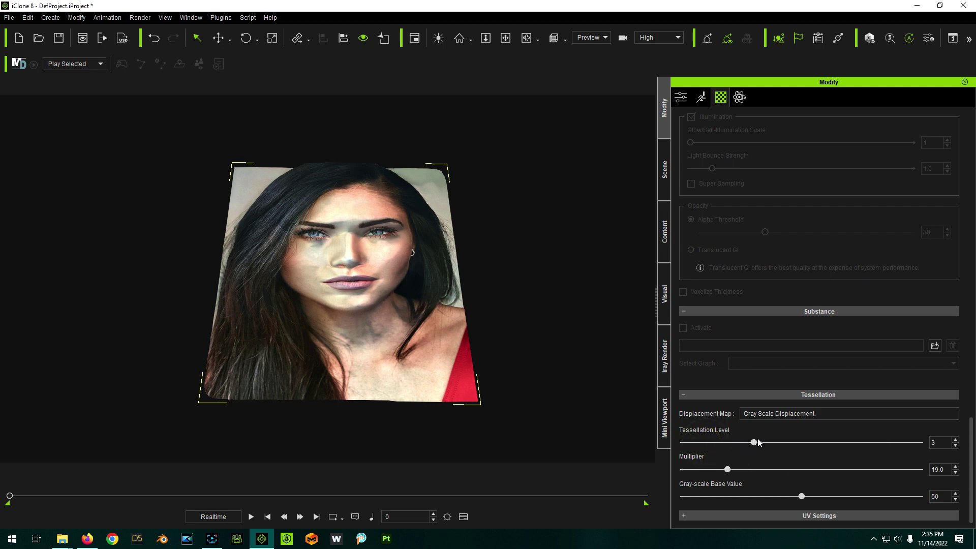
{"action": "left_click", "coordinate": [726, 443]}
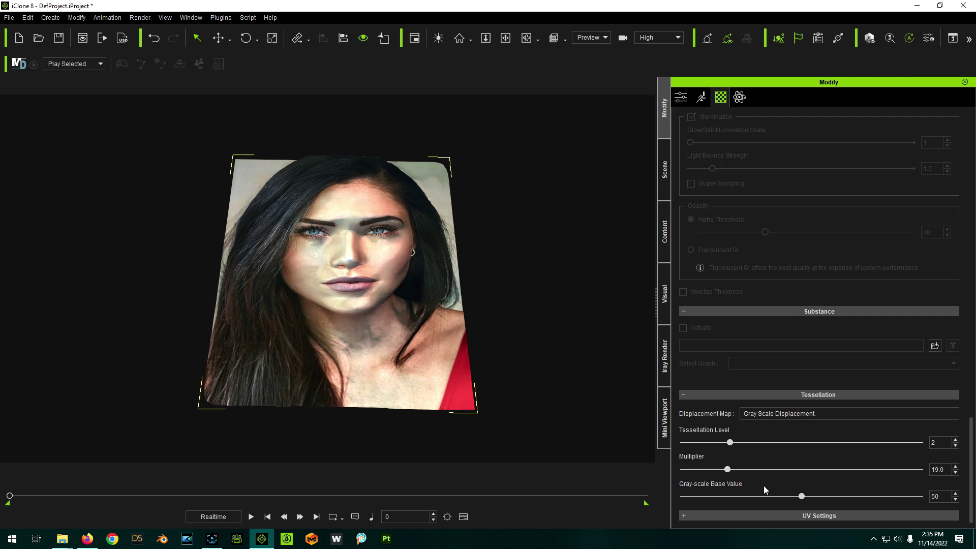
{"action": "right_click_drag", "start_coordinate": [604, 449], "coordinate": [498, 356]}
{"action": "left_click_drag", "start_coordinate": [727, 469], "coordinate": [876, 498]}
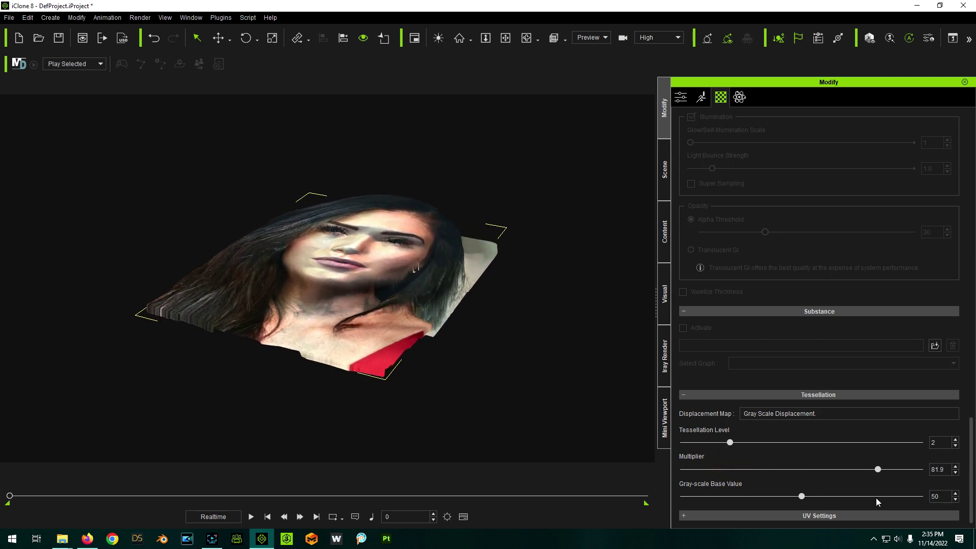
{"action": "right_click_drag", "start_coordinate": [558, 433], "coordinate": [356, 329]}
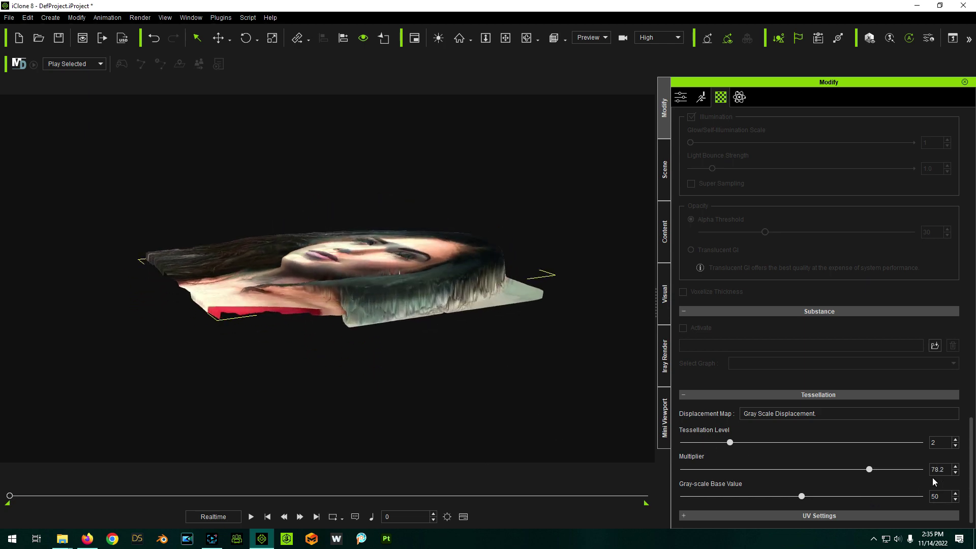
{"action": "left_click_drag", "start_coordinate": [871, 472], "coordinate": [844, 490]}
{"action": "right_click_drag", "start_coordinate": [483, 377], "coordinate": [510, 448]}
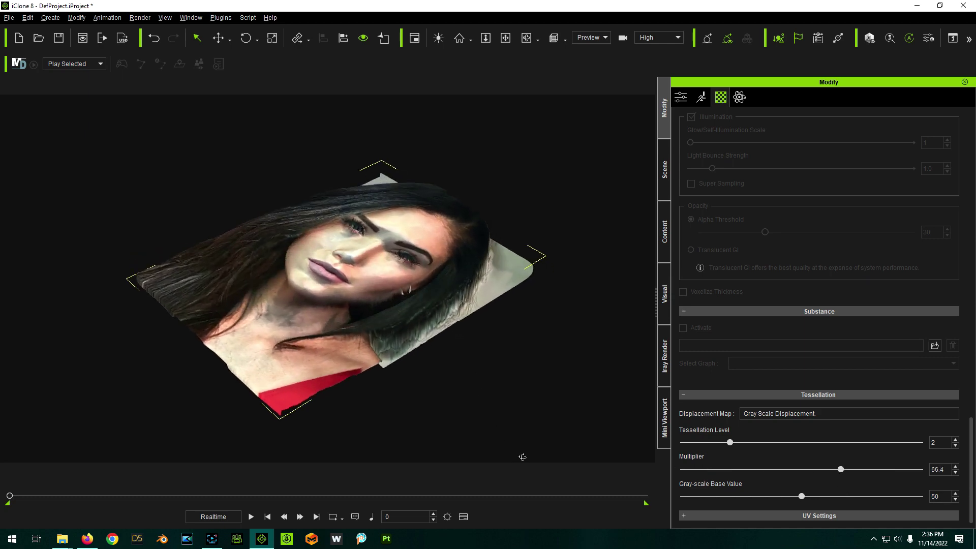
{"action": "right_click_drag", "start_coordinate": [663, 441], "coordinate": [728, 232]}
{"action": "right_click_drag", "start_coordinate": [164, 293], "coordinate": [613, 275]}
{"action": "right_click_drag", "start_coordinate": [241, 246], "coordinate": [559, 305]}
{"action": "mouse_move", "coordinate": [496, 237]}
{"action": "right_mouse_down"}
{"action": "mouse_move", "coordinate": [512, 220]}
{"action": "mouse_move", "coordinate": [499, 282]}
{"action": "mouse_move", "coordinate": [495, 242]}
{"action": "mouse_move", "coordinate": [465, 220]}
{"action": "mouse_move", "coordinate": [483, 244]}
{"action": "right_mouse_up"}
- Delete the normal map from the Bump channel to compare the relief without it, and undo the deletion
{"action": "scroll", "coordinate": [818, 305], "scroll_direction": "up", "scroll_amount": 15}
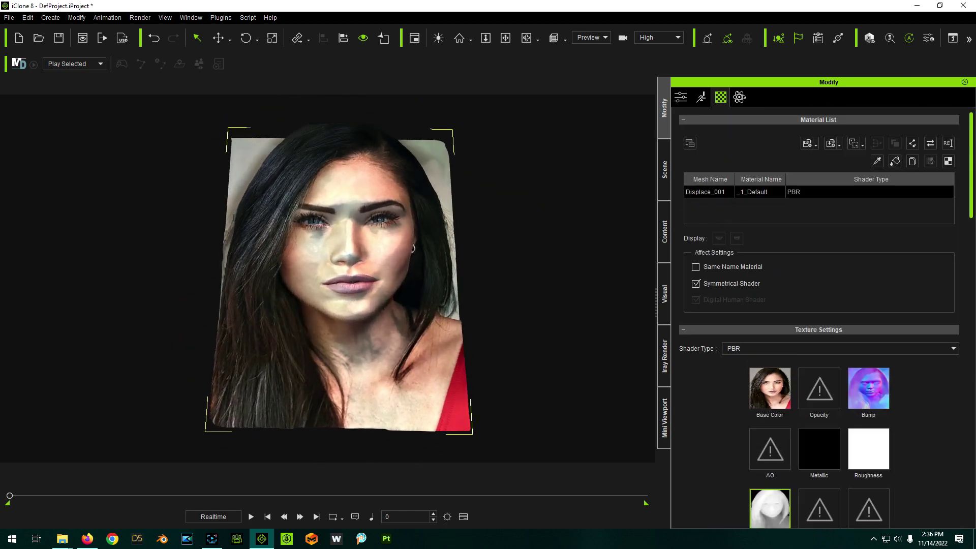
{"action": "left_click", "coordinate": [871, 386]}
{"action": "scroll", "coordinate": [704, 402], "scroll_direction": "down", "scroll_amount": 2}
{"action": "scroll", "coordinate": [705, 405], "scroll_direction": "down", "scroll_amount": 4}
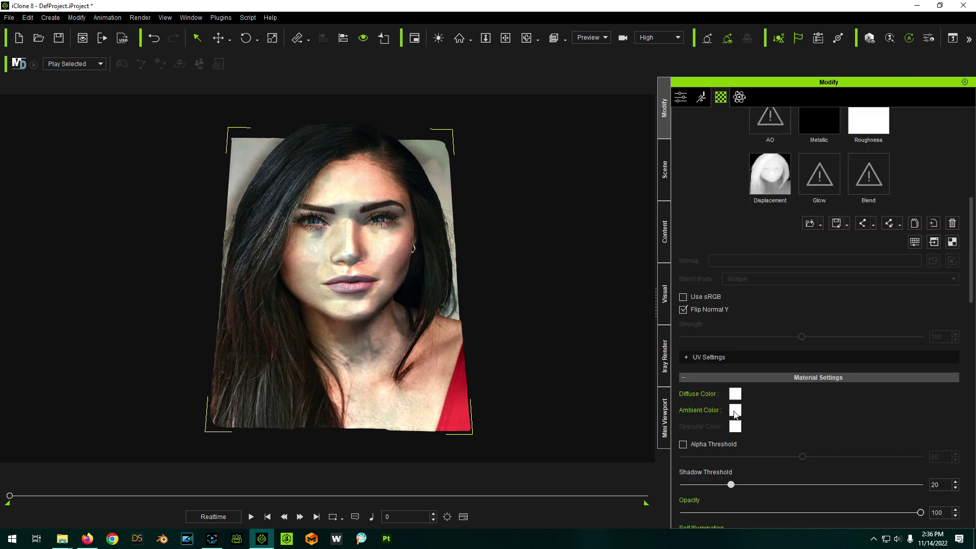
{"action": "scroll", "coordinate": [729, 408], "scroll_direction": "down", "scroll_amount": 2}
{"action": "scroll", "coordinate": [725, 403], "scroll_direction": "up", "scroll_amount": 2}
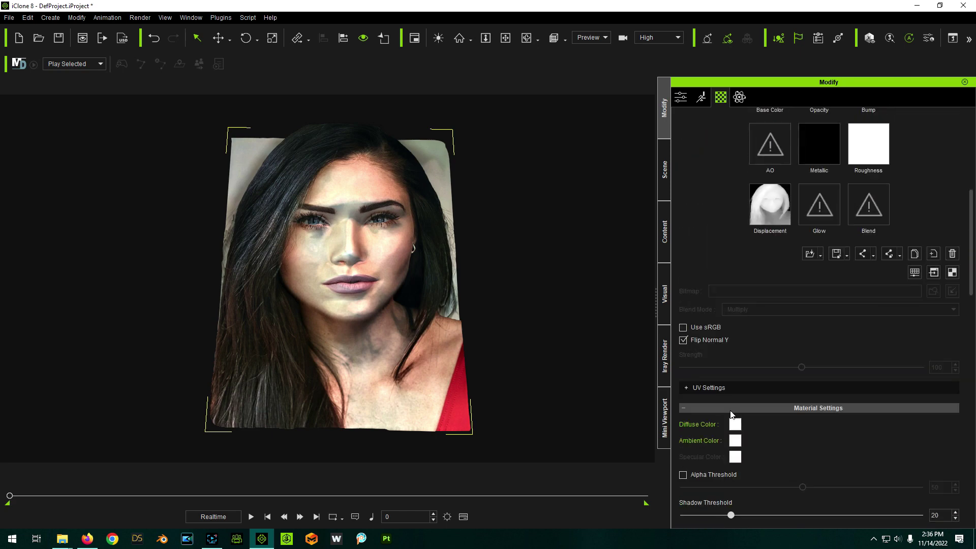
{"action": "scroll", "coordinate": [731, 413], "scroll_direction": "up", "scroll_amount": 3}
{"action": "right_click", "coordinate": [874, 238]}
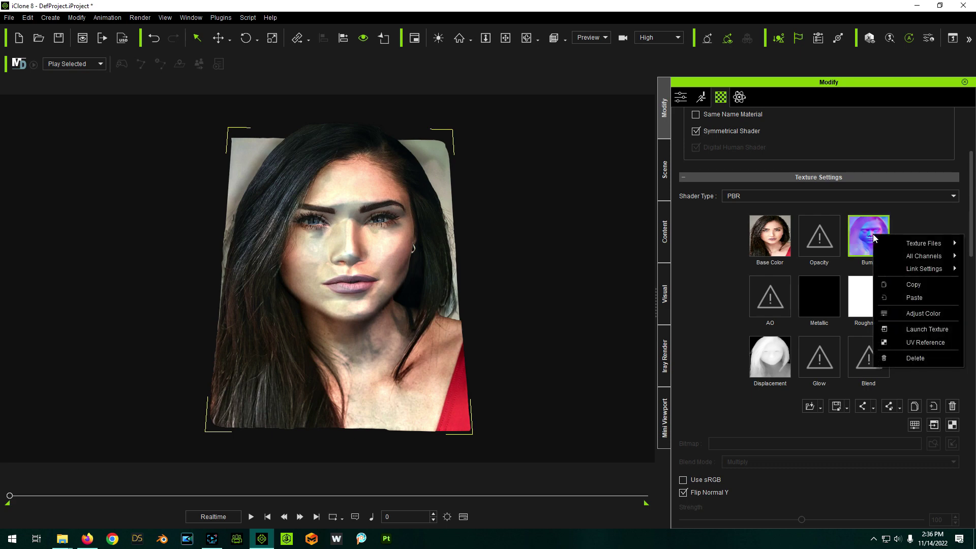
{"action": "left_click", "coordinate": [905, 359]}
{"action": "right_click_drag", "start_coordinate": [529, 291], "coordinate": [521, 203]}
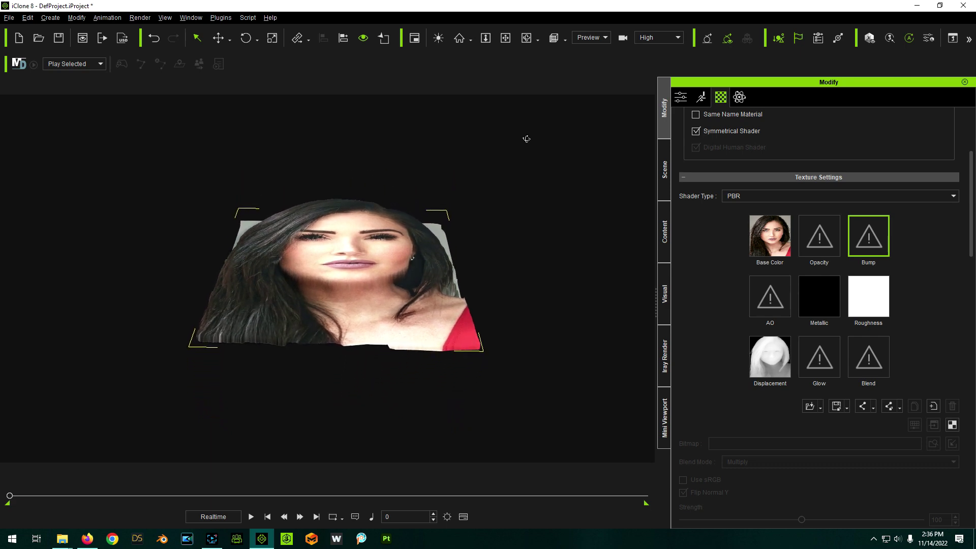
{"action": "right_click_drag", "start_coordinate": [541, 222], "coordinate": [542, 260]}
{"action": "left_click", "coordinate": [153, 37]}
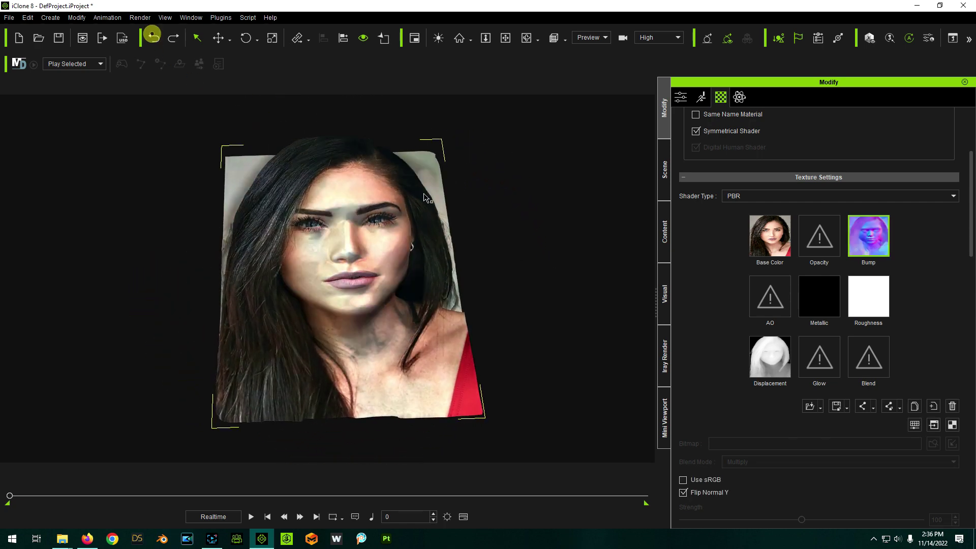
- Delete the portrait texture from the surface's Base Color channel
{"action": "right_click_drag", "start_coordinate": [571, 331], "coordinate": [448, 212]}
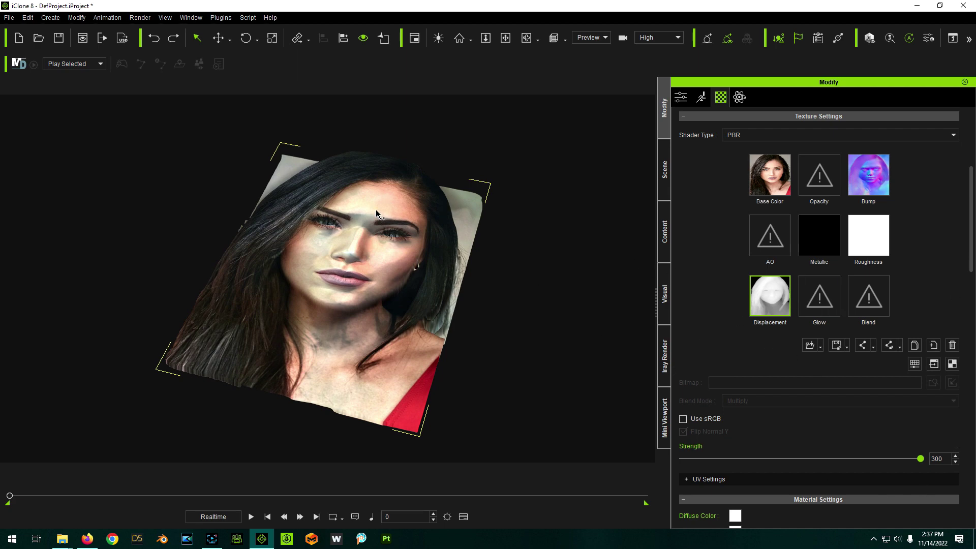
{"action": "right_click", "coordinate": [769, 185]}
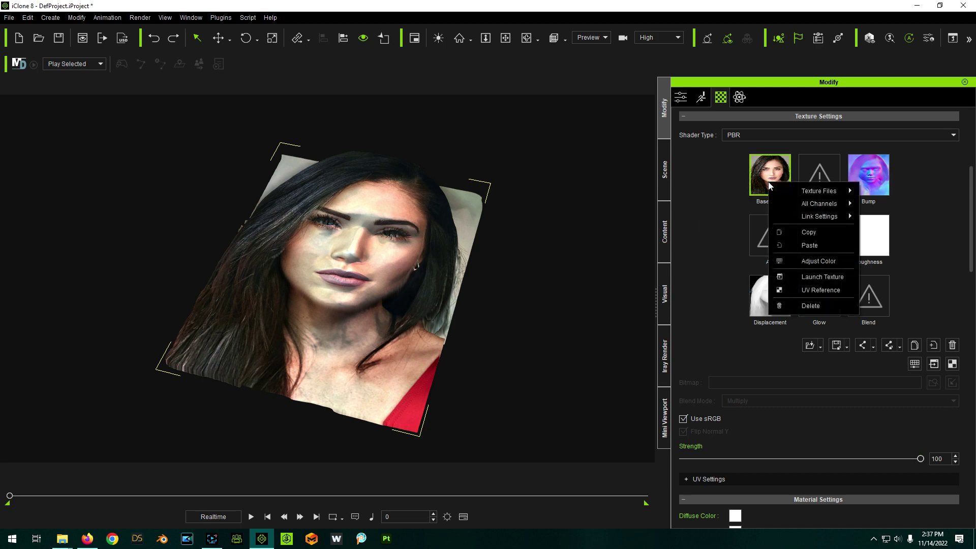
{"action": "left_click", "coordinate": [801, 306]}
- Set the surface material's diffuse color to dark blue (#00007f), after trying purple
{"action": "scroll", "coordinate": [731, 316], "scroll_direction": "down", "scroll_amount": 3}
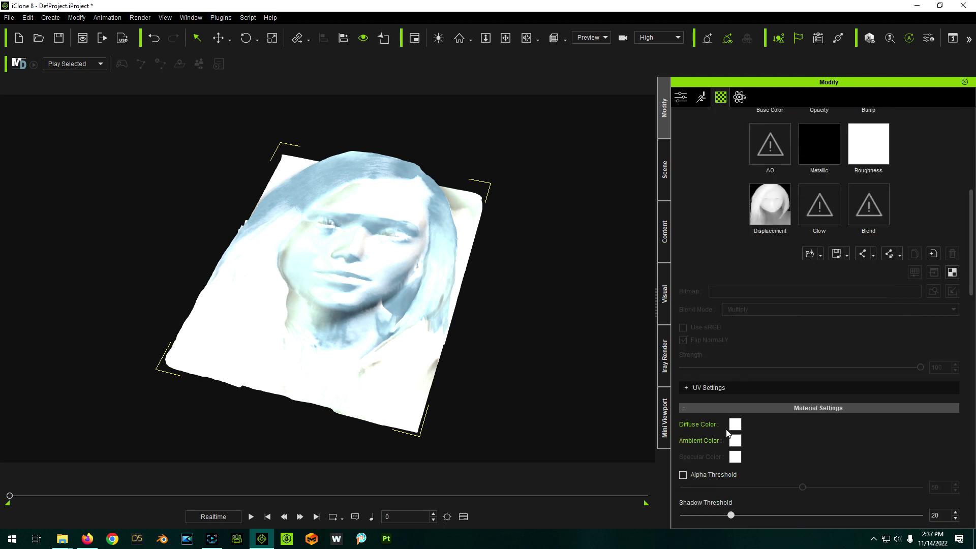
{"action": "left_click", "coordinate": [736, 424]}
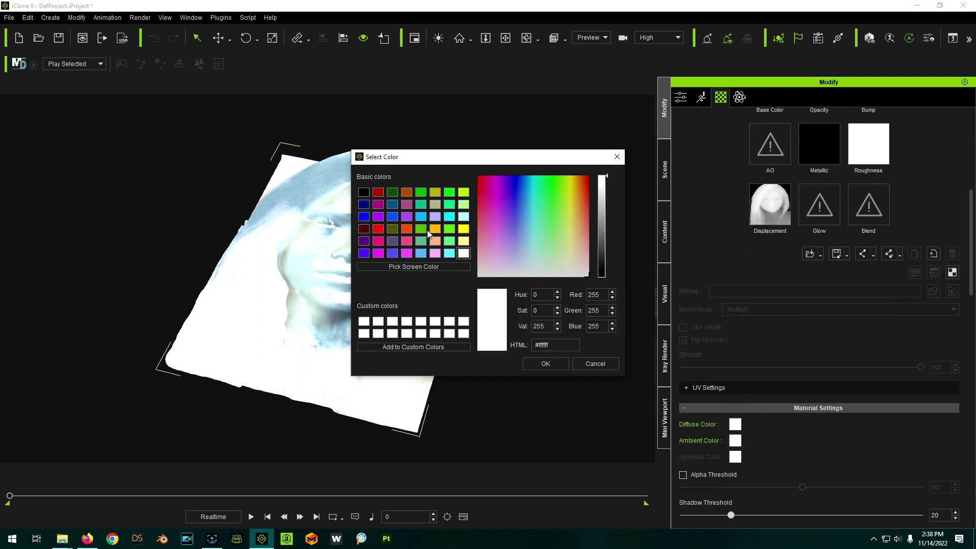
{"action": "left_click", "coordinate": [364, 241]}
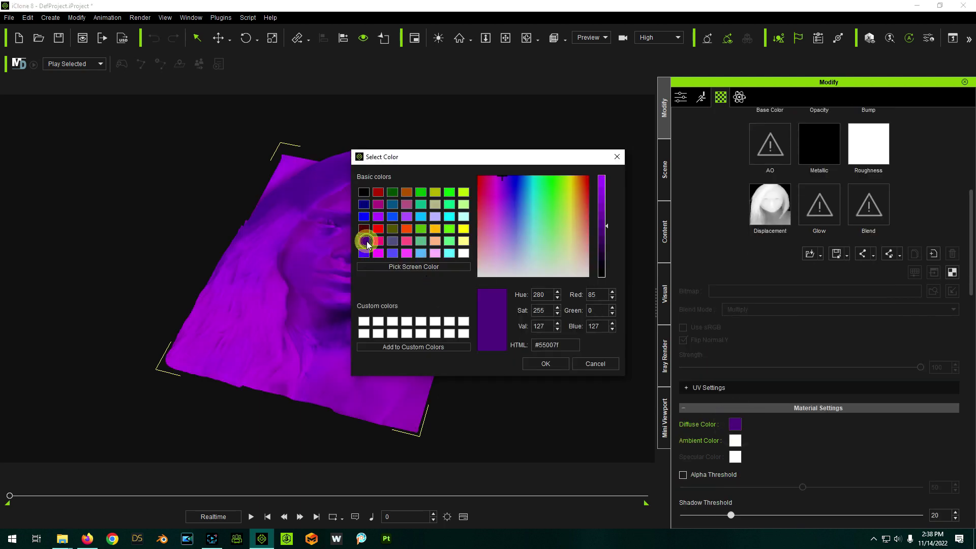
{"action": "left_click_drag", "start_coordinate": [460, 162], "coordinate": [627, 131]}
{"action": "mouse_move", "coordinate": [775, 196]}
{"action": "left_mouse_down"}
{"action": "mouse_move", "coordinate": [777, 225]}
{"action": "mouse_move", "coordinate": [777, 191]}
{"action": "left_mouse_up"}
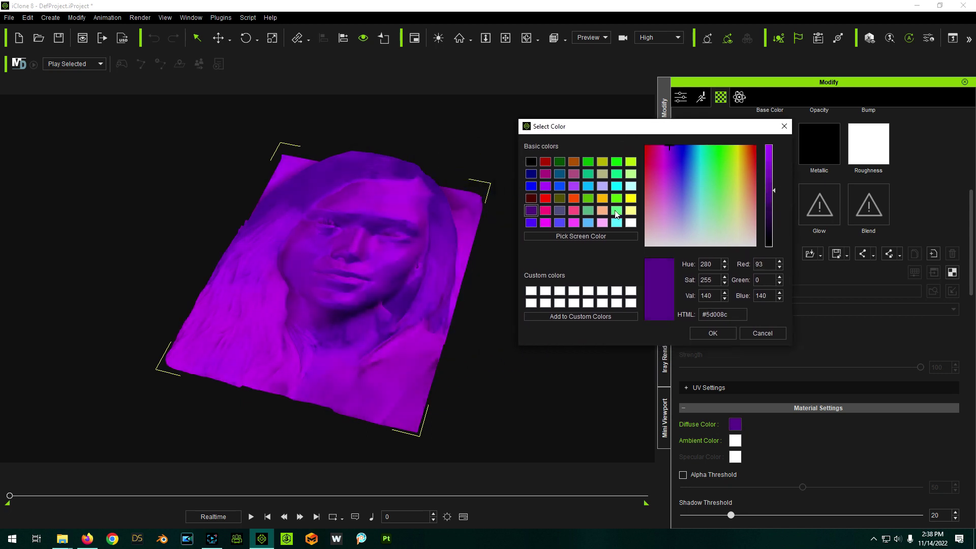
{"action": "left_click", "coordinate": [535, 174]}
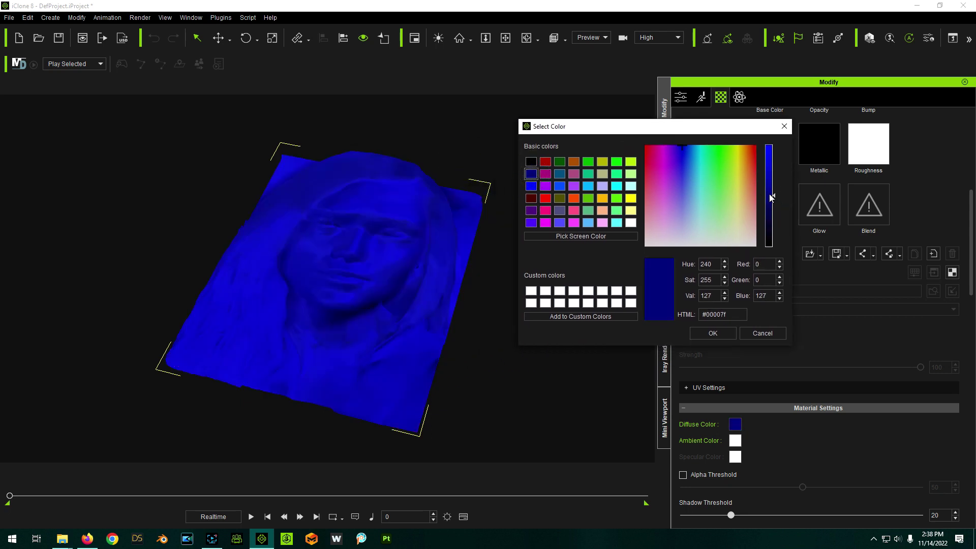
{"action": "left_click", "coordinate": [713, 333]}
- Darken the Roughness texture to mid grey by lowering its brightness in the color adjustment
{"action": "scroll", "coordinate": [920, 222], "scroll_direction": "up", "scroll_amount": 2}
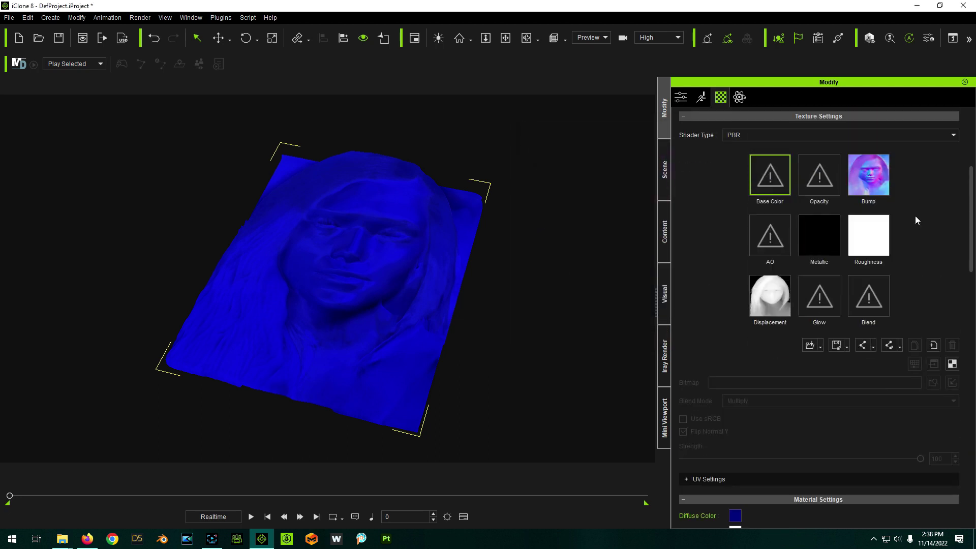
{"action": "right_click", "coordinate": [861, 246]}
{"action": "left_click", "coordinate": [907, 324]}
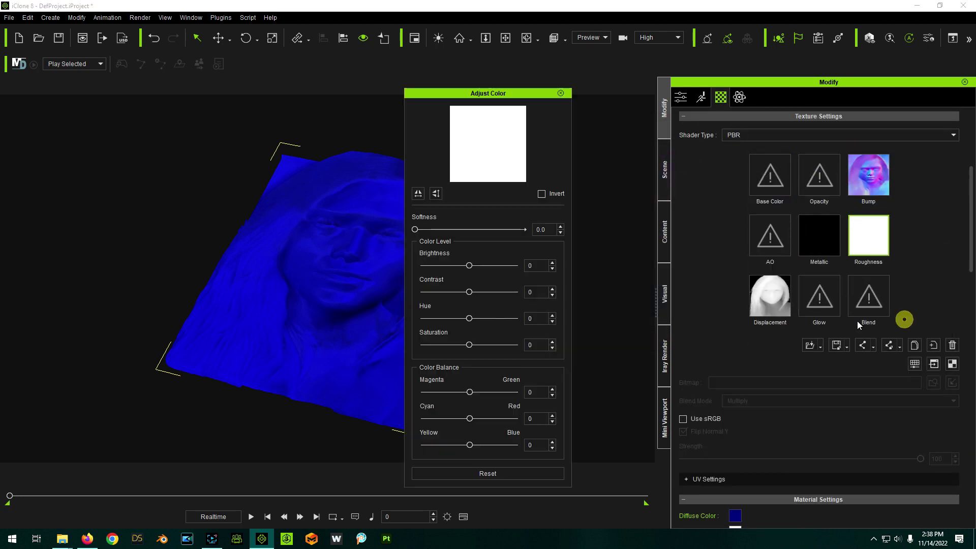
{"action": "left_click_drag", "start_coordinate": [471, 268], "coordinate": [448, 268]}
{"action": "left_click_drag", "start_coordinate": [526, 93], "coordinate": [617, 66]}
{"action": "left_click", "coordinate": [651, 66]}
- Raise the displacement Multiplier in the Tessellation settings to its maximum
{"action": "right_click_drag", "start_coordinate": [550, 388], "coordinate": [512, 338]}
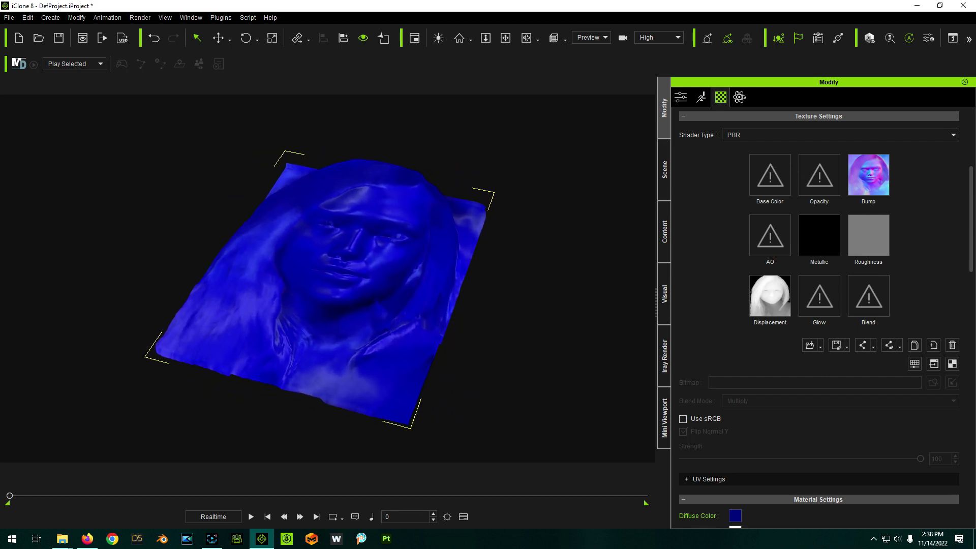
{"action": "left_click_drag", "start_coordinate": [971, 213], "coordinate": [970, 462]}
{"action": "left_click_drag", "start_coordinate": [839, 470], "coordinate": [950, 217]}
- Set the displacement map's strength to 0 at frame 0
{"action": "left_click", "coordinate": [771, 296]}
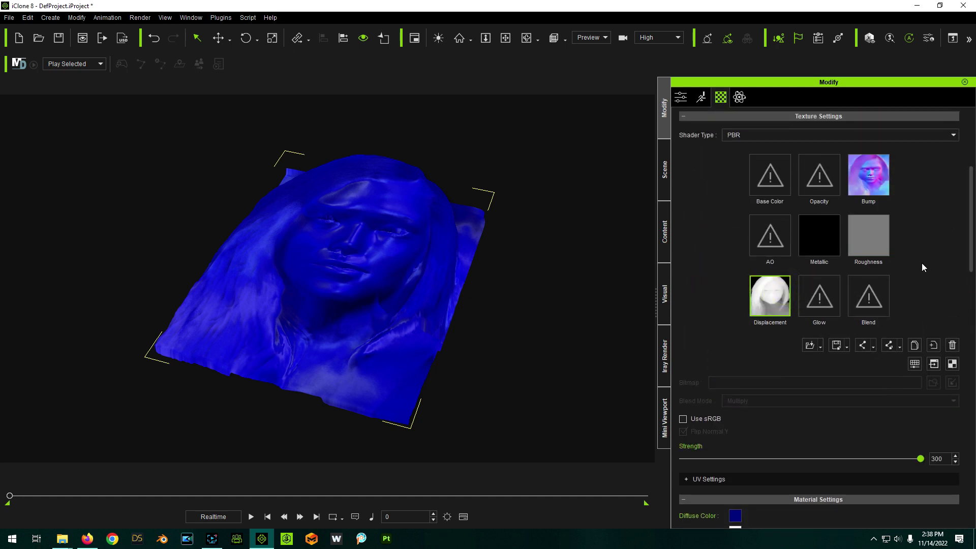
{"action": "scroll", "coordinate": [967, 245], "scroll_direction": "down", "scroll_amount": 3}
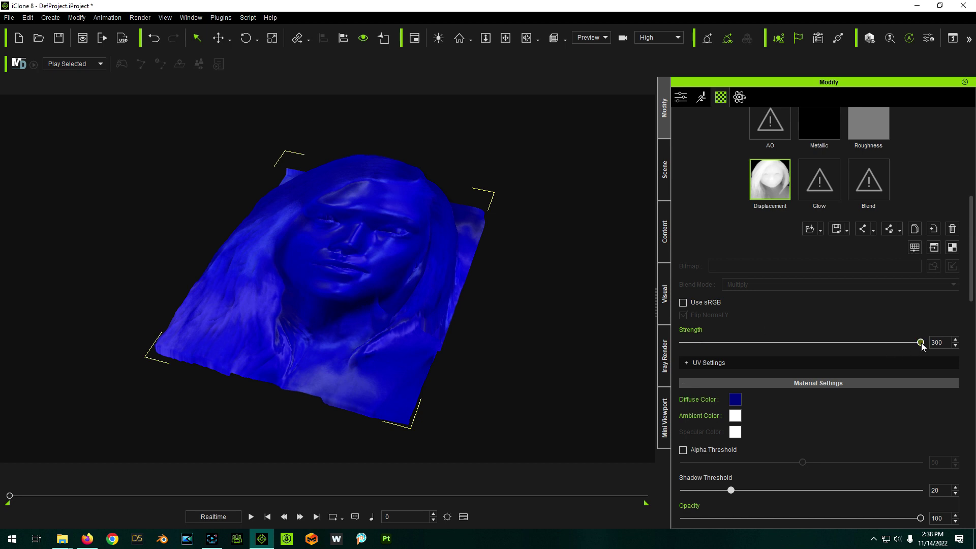
{"action": "left_click_drag", "start_coordinate": [921, 343], "coordinate": [810, 349]}
{"action": "type", "text": "0"}
{"action": "key", "text": "Return"}
- Set the displacement map's strength to 300 at frame 180 and return to the first frame
{"action": "left_click", "coordinate": [407, 518]}
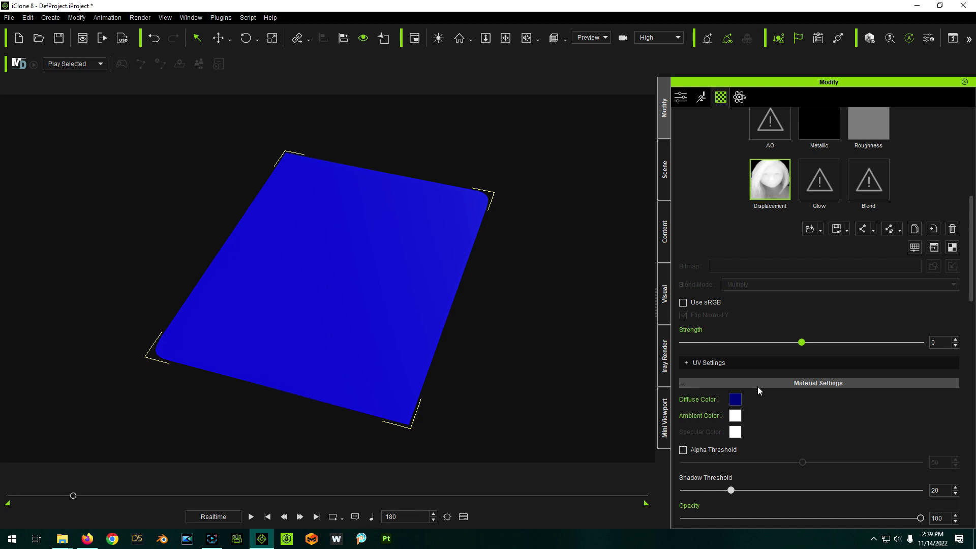
{"action": "left_click_drag", "start_coordinate": [801, 342], "coordinate": [944, 342]}
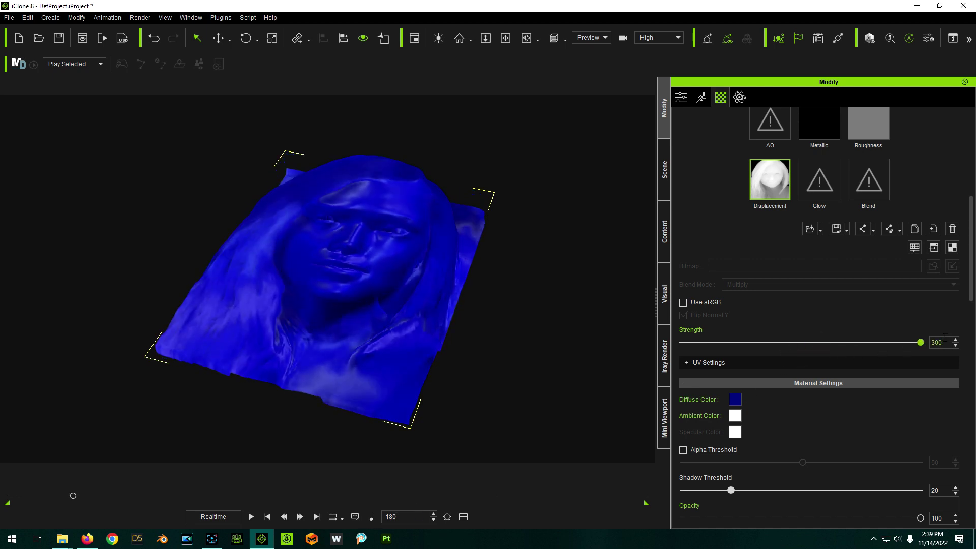
{"action": "left_click", "coordinate": [268, 516]}
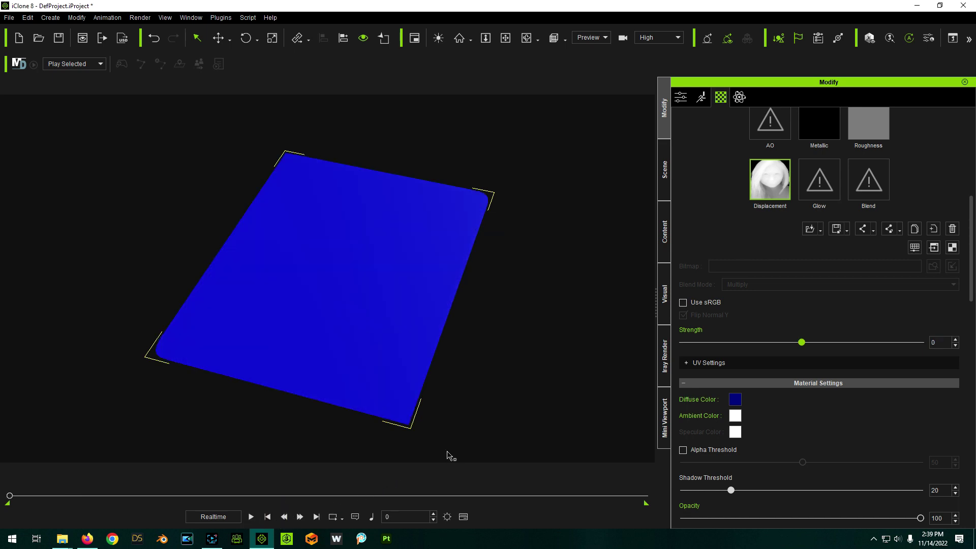
- Play the displacement animation from the first frame several times, viewing the blue surface from low and steeper angles
{"action": "right_click_drag", "start_coordinate": [530, 417], "coordinate": [514, 373]}
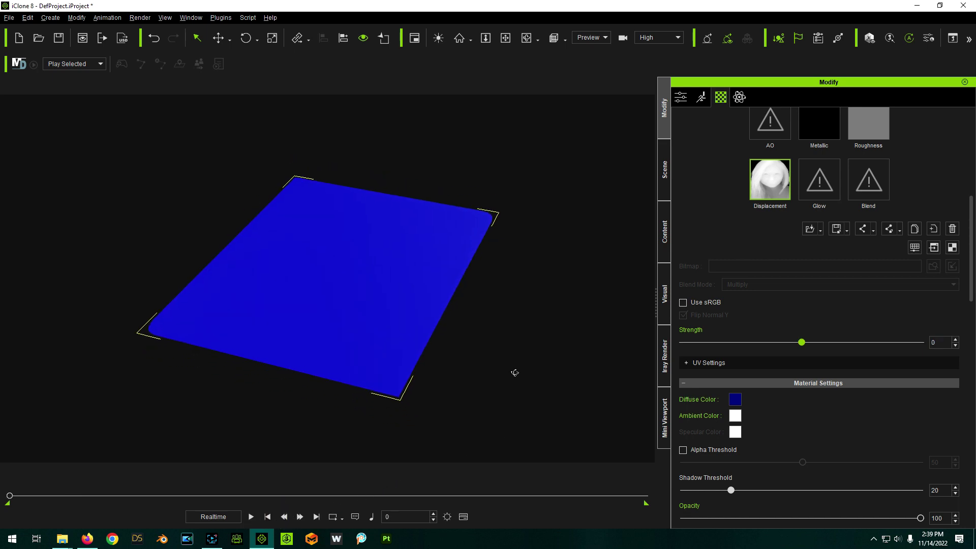
{"action": "left_click", "coordinate": [251, 517]}
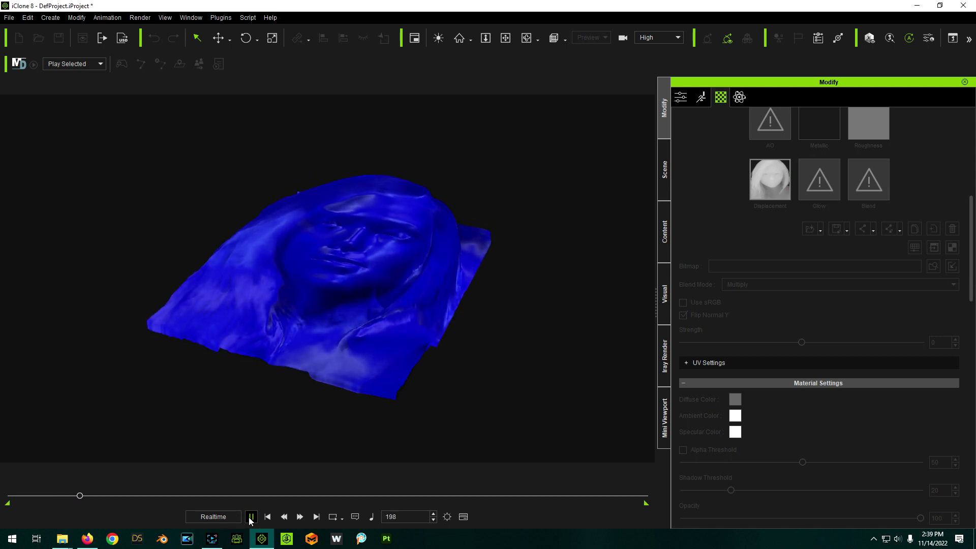
{"action": "left_click", "coordinate": [249, 516]}
{"action": "right_click_drag", "start_coordinate": [127, 380], "coordinate": [179, 488]}
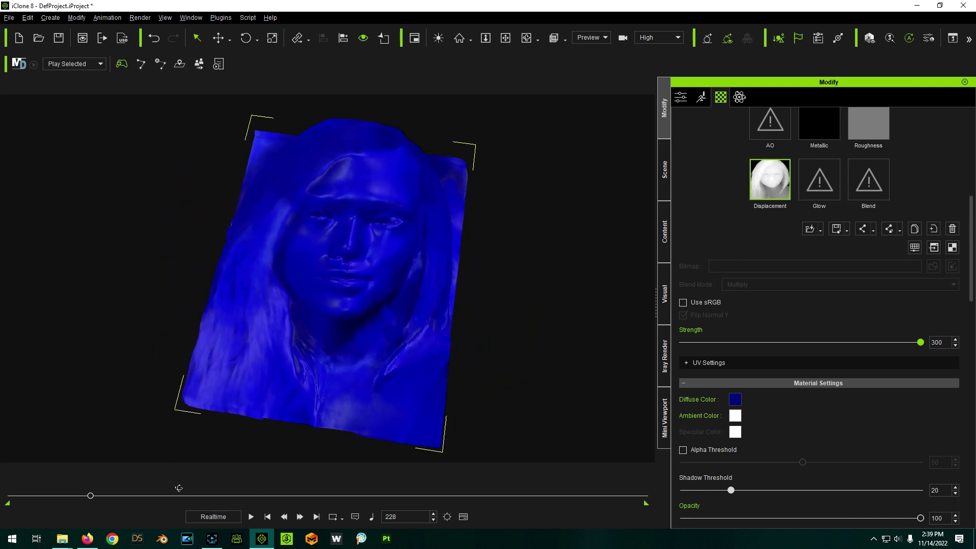
{"action": "left_click", "coordinate": [267, 518]}
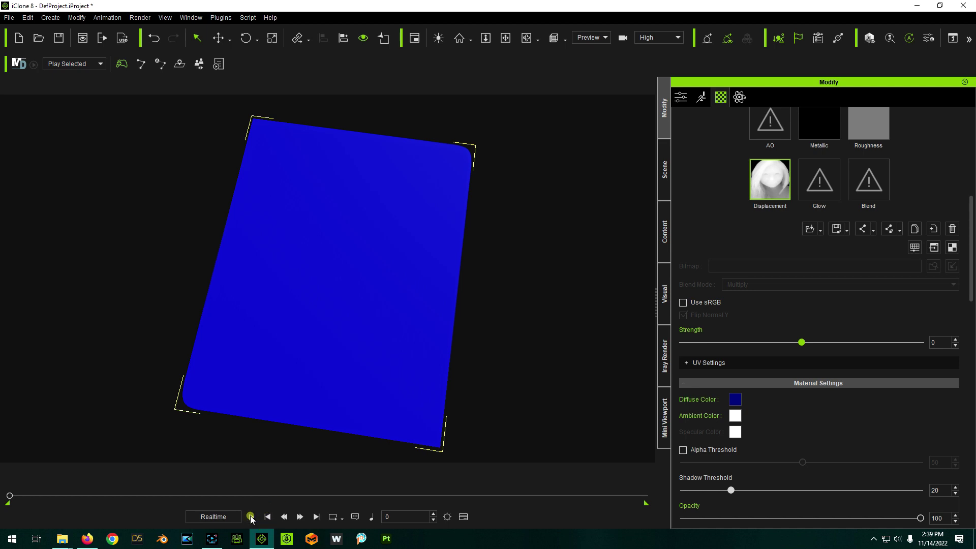
{"action": "left_click", "coordinate": [251, 516]}
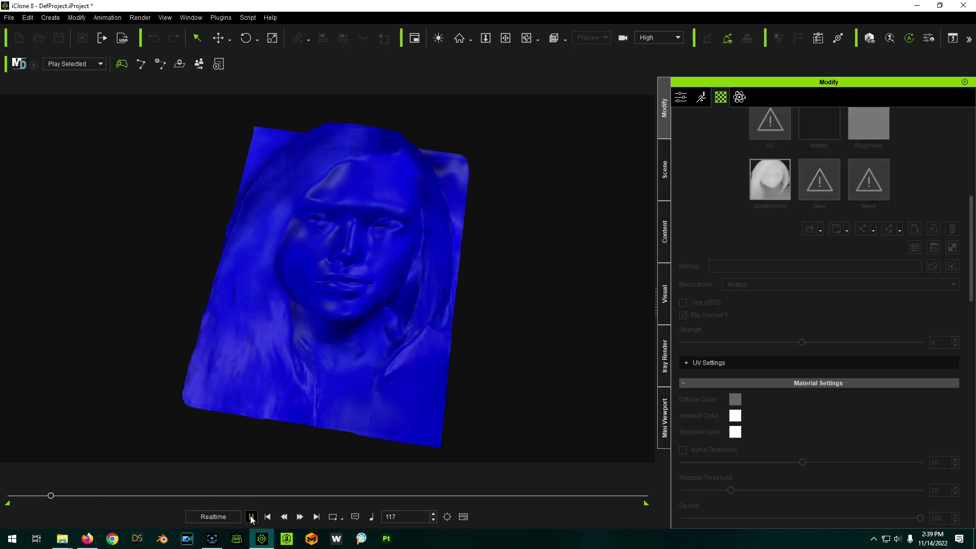
{"action": "left_click", "coordinate": [251, 516]}
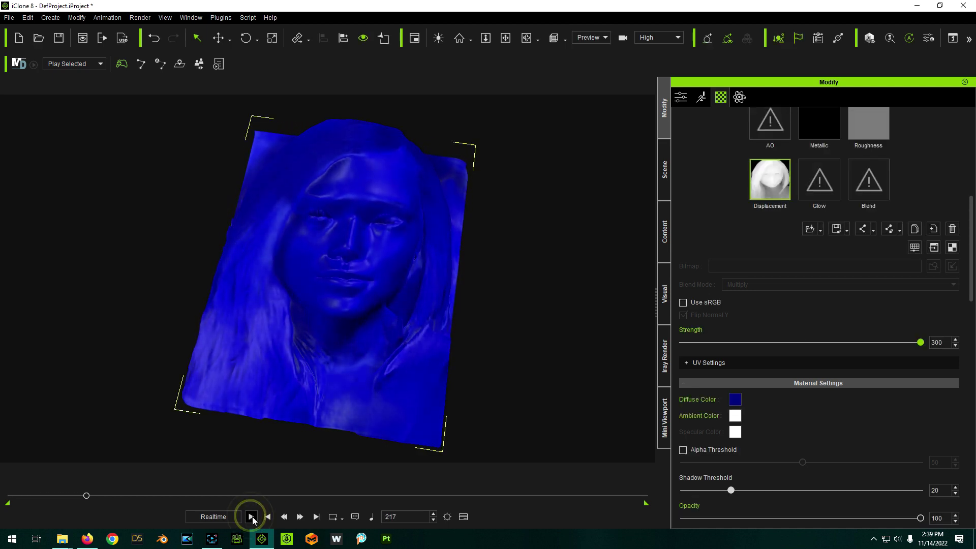
{"action": "left_click", "coordinate": [267, 517]}
{"action": "right_click_drag", "start_coordinate": [309, 474], "coordinate": [336, 443]}
{"action": "left_click", "coordinate": [270, 517]}
{"action": "left_click", "coordinate": [251, 517]}
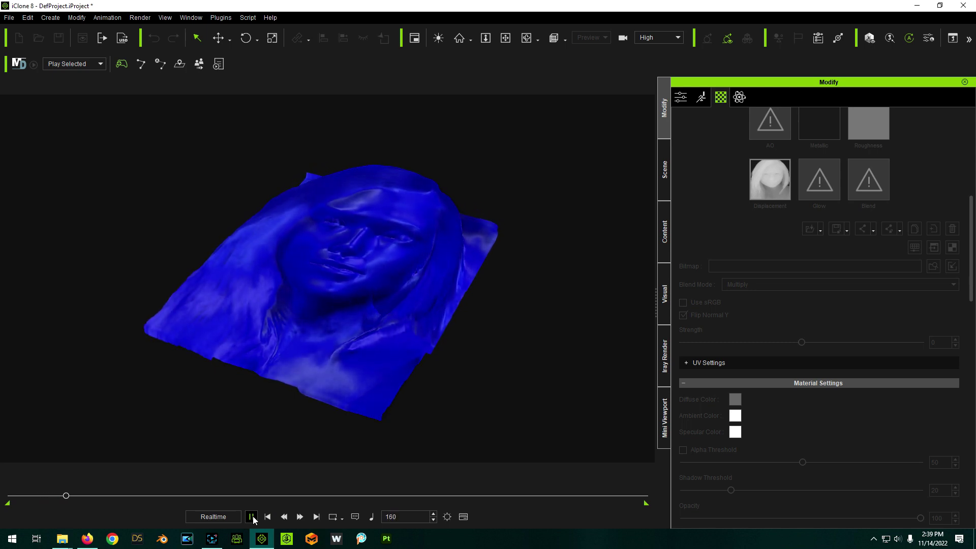
{"action": "left_click", "coordinate": [252, 517]}
{"action": "left_click", "coordinate": [267, 517]}
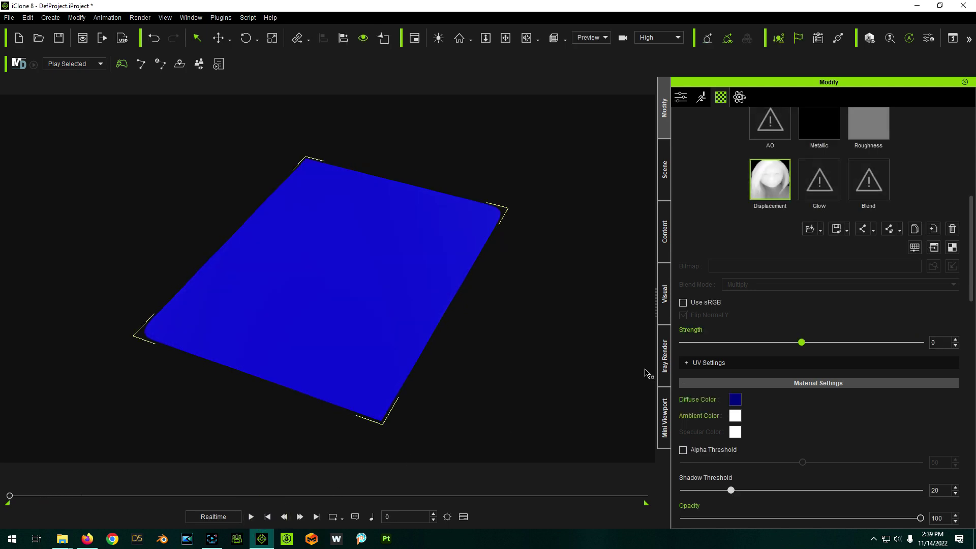
- Delete the normal map from the Bump channel and play the displacement animation without it, returning to the first frame
{"action": "scroll", "coordinate": [721, 374], "scroll_direction": "up", "scroll_amount": 3}
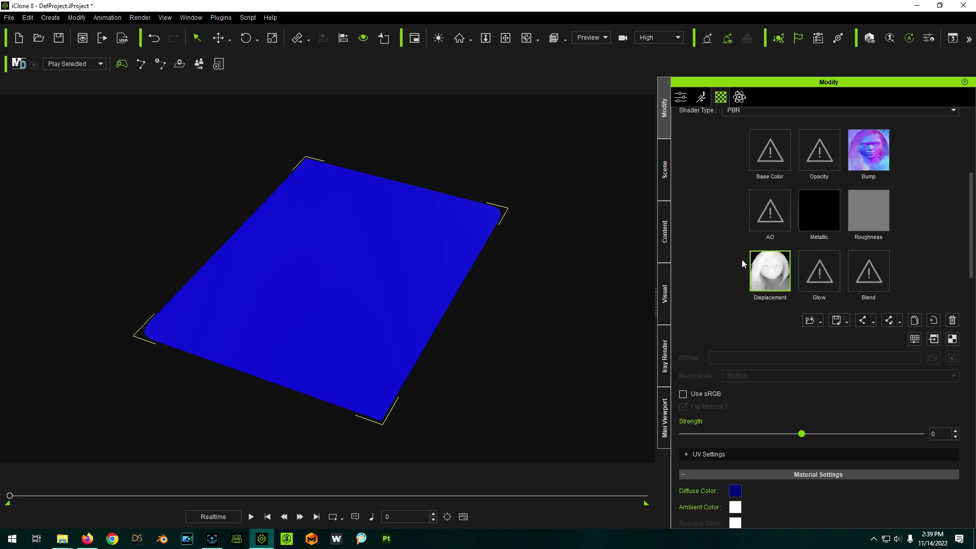
{"action": "right_click", "coordinate": [858, 156]}
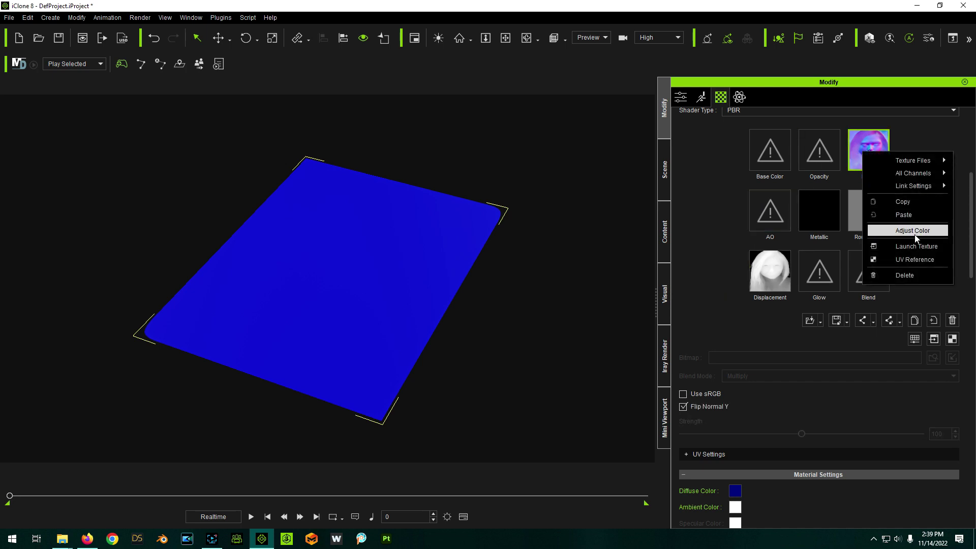
{"action": "left_click", "coordinate": [905, 275]}
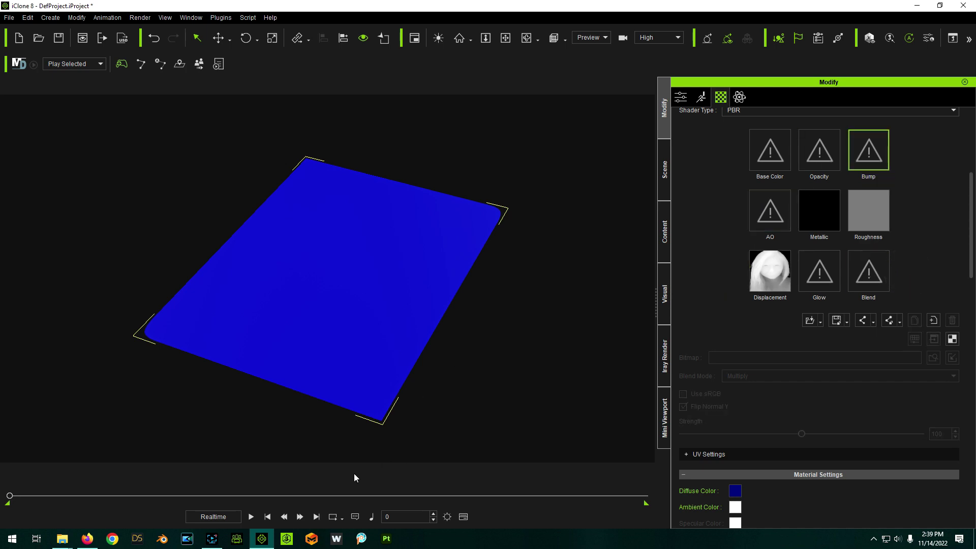
{"action": "left_click", "coordinate": [251, 516]}
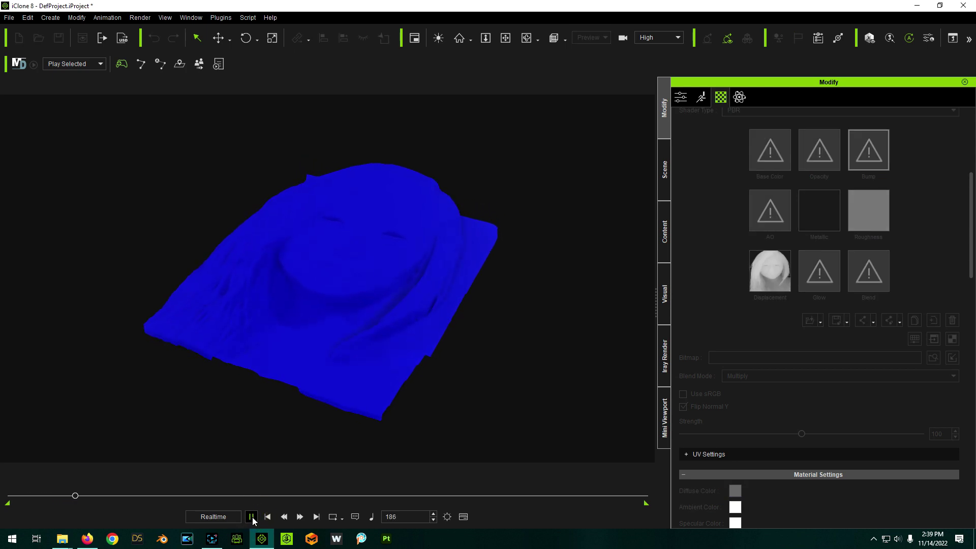
{"action": "left_click", "coordinate": [252, 517]}
{"action": "right_click_drag", "start_coordinate": [266, 353], "coordinate": [291, 471]}
{"action": "left_click", "coordinate": [268, 518]}
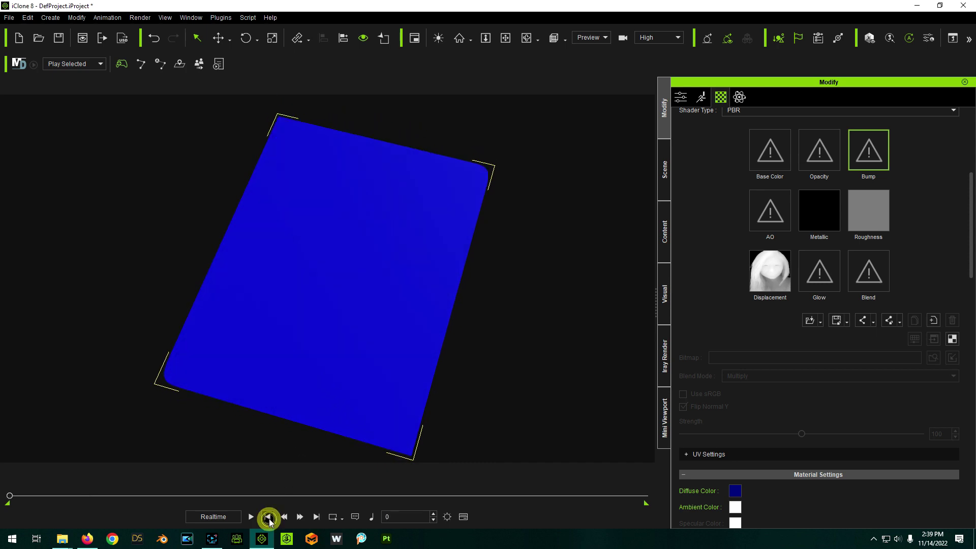
- Undo the deletion of the Bump texture and replay the displacement animation, returning to the first frame
{"action": "left_click", "coordinate": [152, 39]}
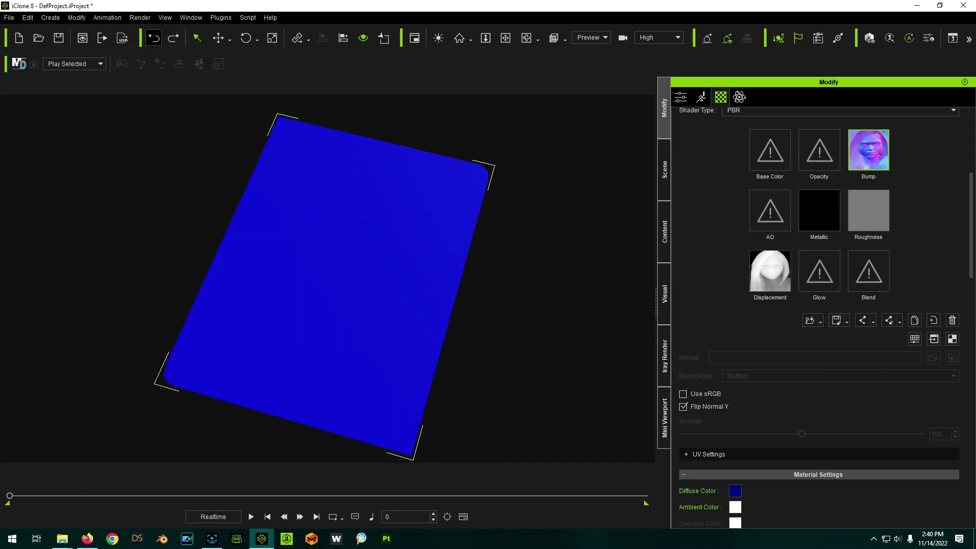
{"action": "left_click", "coordinate": [253, 516]}
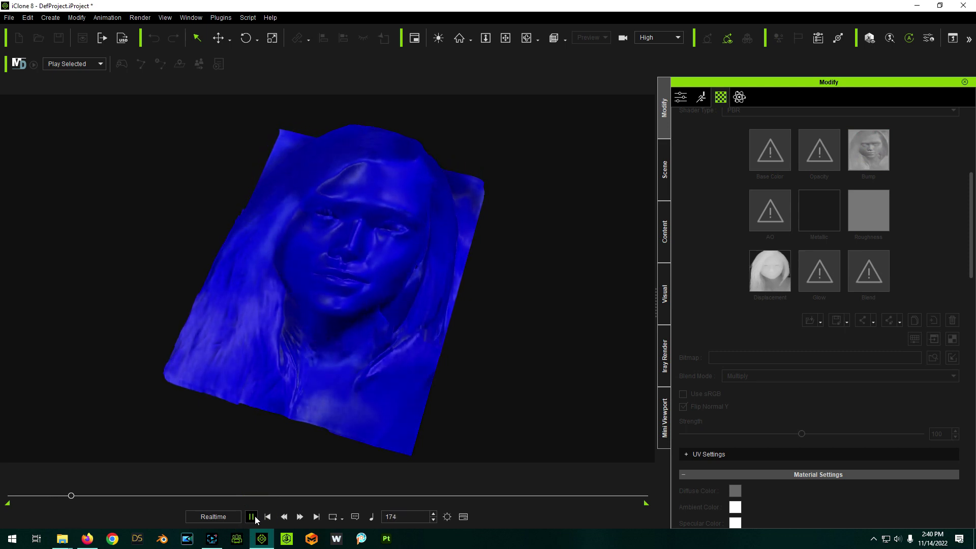
{"action": "left_click", "coordinate": [252, 517]}
{"action": "left_click", "coordinate": [268, 517]}
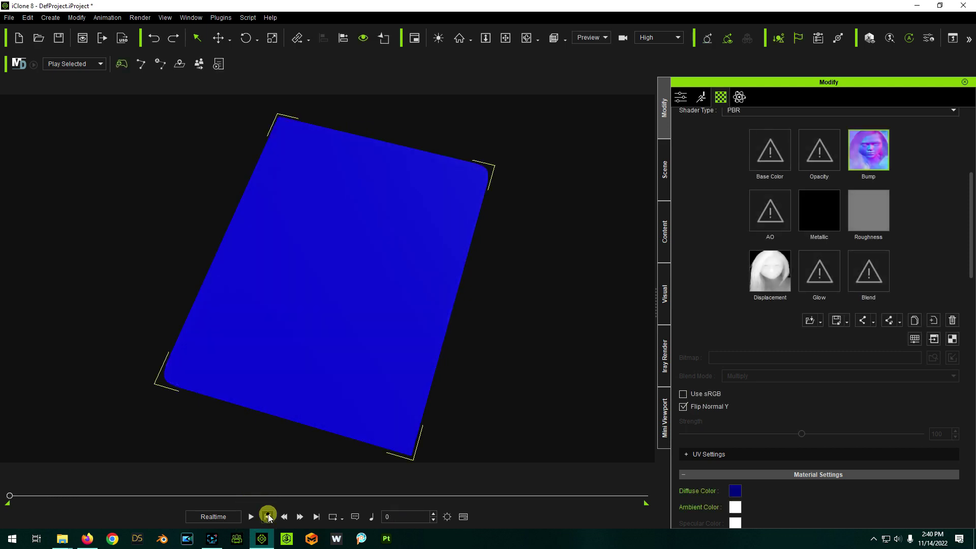
- Load the portrait's clipdrop-relight JPG from the Desktop into the Base Color channel
{"action": "right_click_drag", "start_coordinate": [486, 394], "coordinate": [464, 336]}
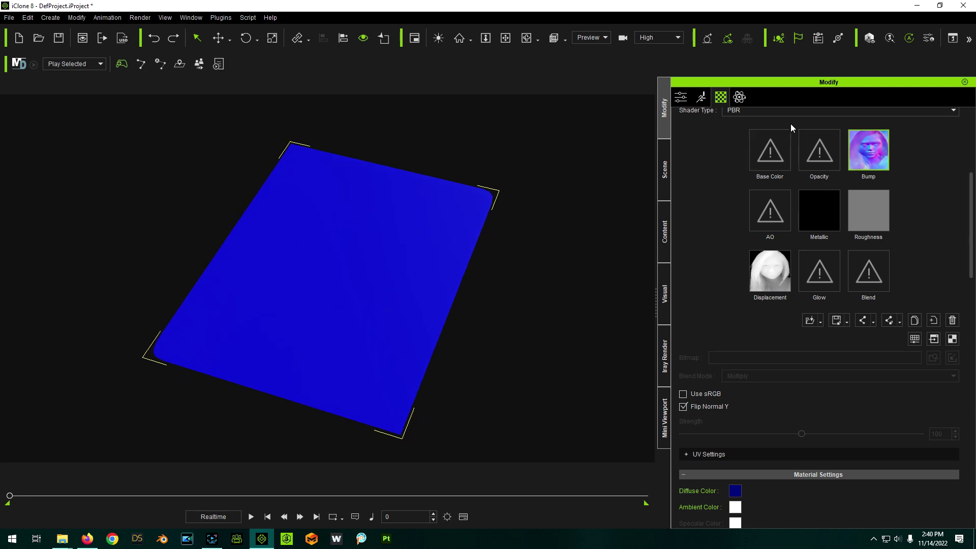
{"action": "right_click", "coordinate": [782, 145]}
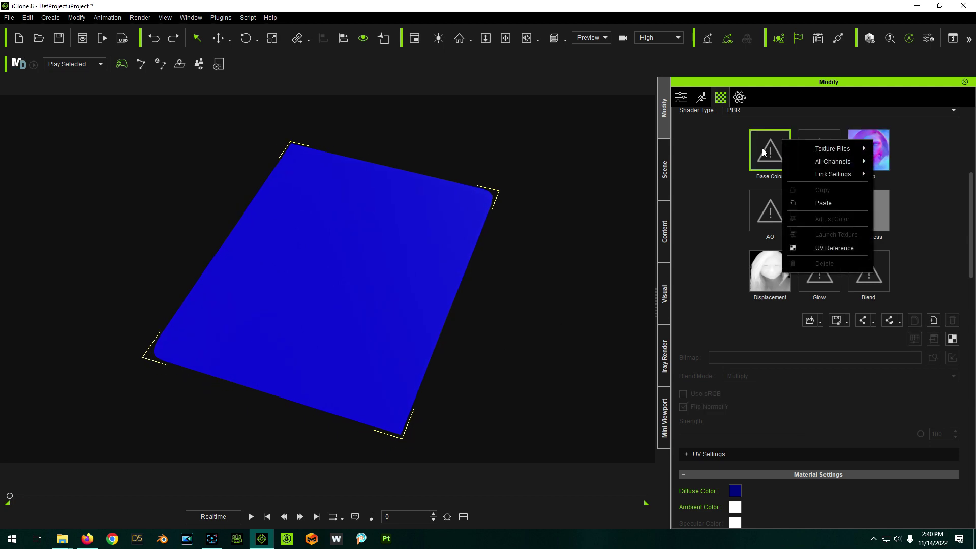
{"action": "left_click", "coordinate": [706, 260]}
{"action": "left_click", "coordinate": [809, 320]}
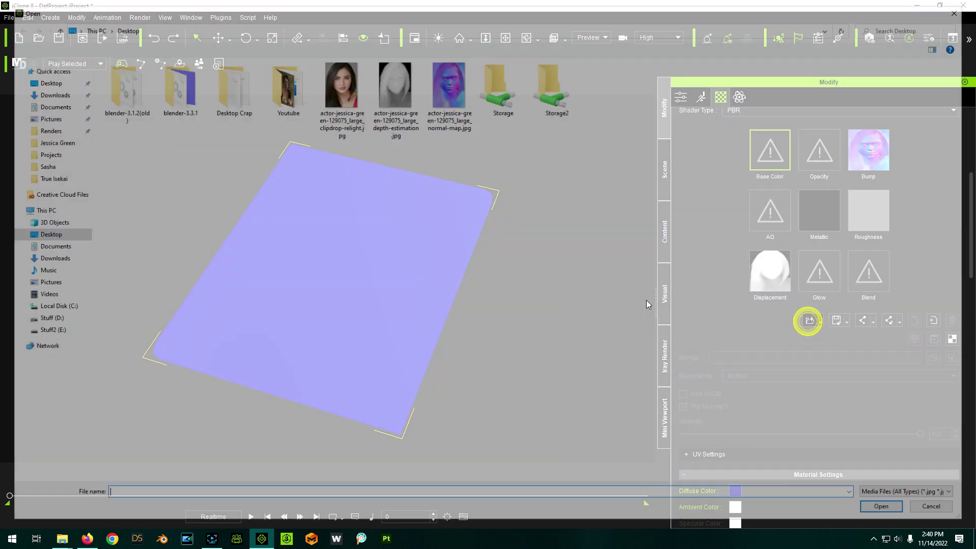
{"action": "left_click", "coordinate": [336, 82]}
{"action": "double_click", "coordinate": [336, 81]}
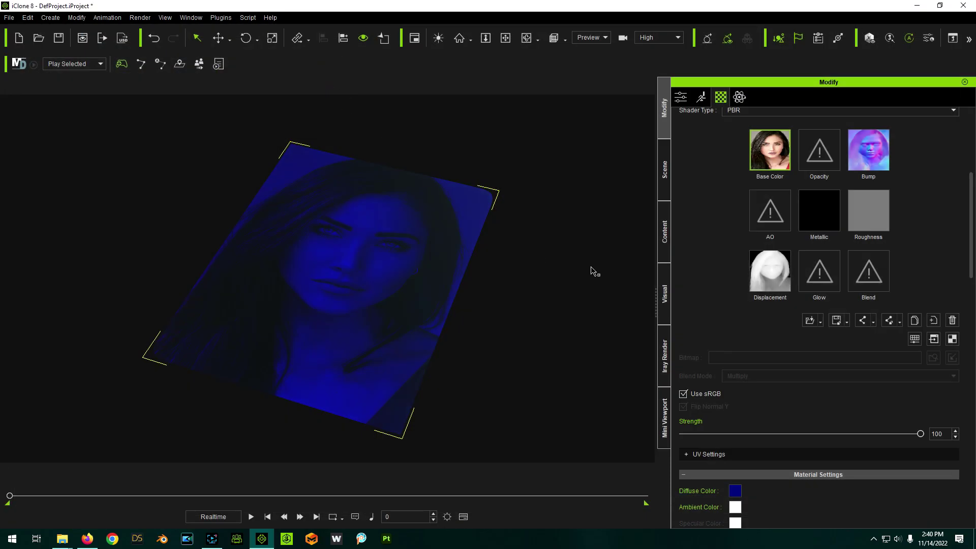
- Set the material's Diffuse Color to white (#ffffff)
{"action": "left_click", "coordinate": [736, 492]}
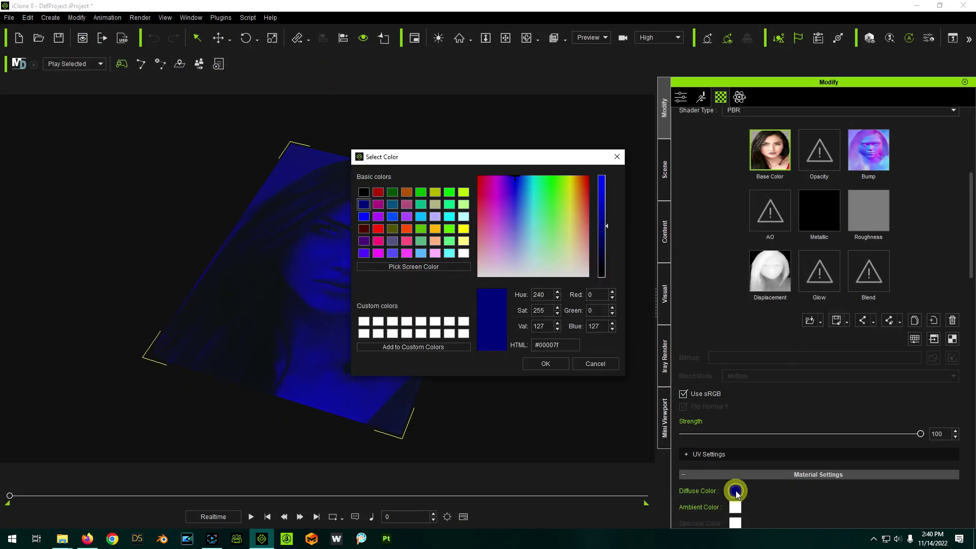
{"action": "left_click", "coordinate": [392, 333]}
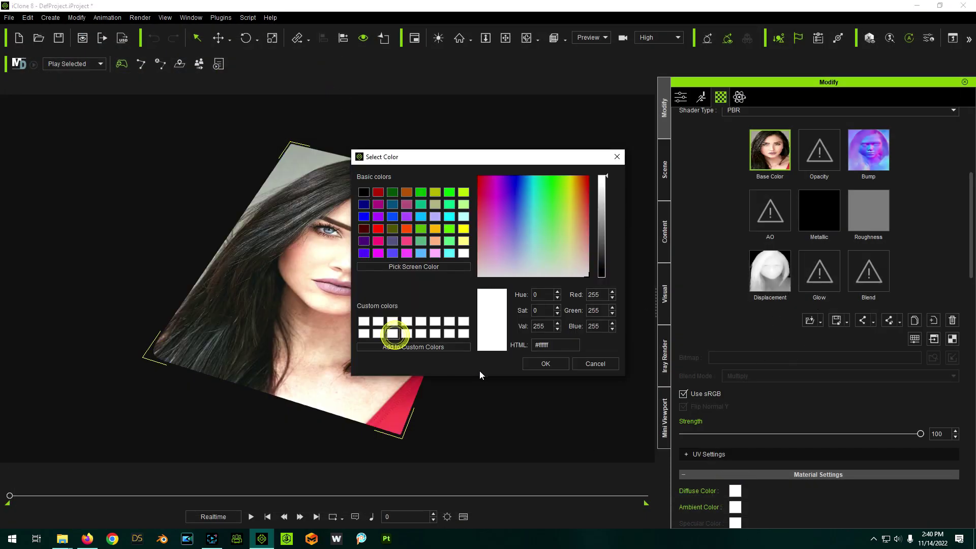
{"action": "left_click", "coordinate": [531, 364]}
- Play the displacement animation with the portrait texture repeatedly, examining the relief from angled and frontal views
{"action": "right_click_drag", "start_coordinate": [485, 429], "coordinate": [488, 399]}
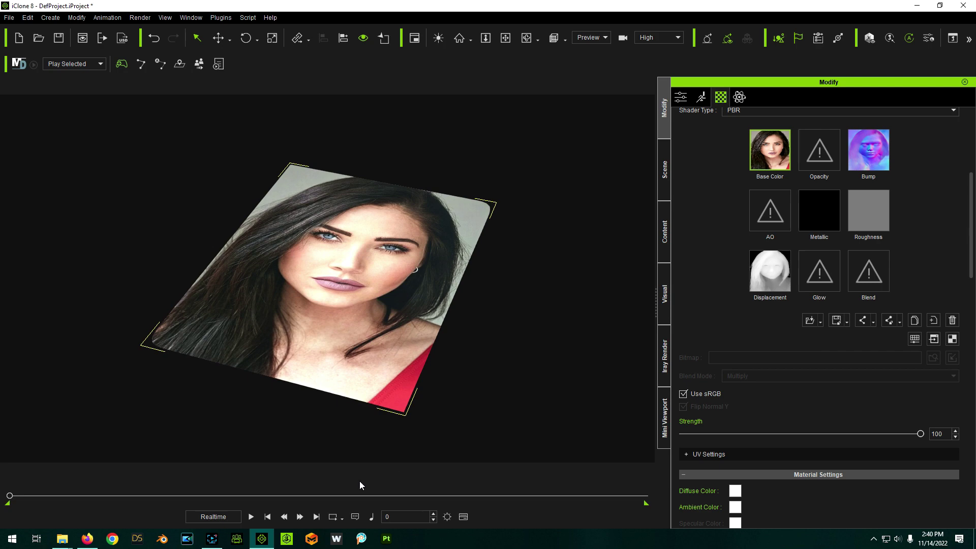
{"action": "left_click", "coordinate": [250, 517]}
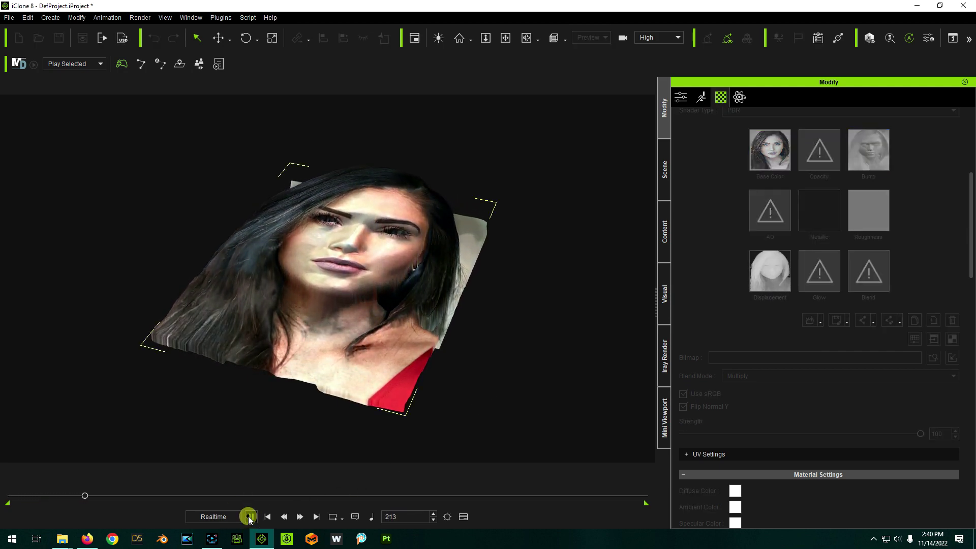
{"action": "left_click", "coordinate": [249, 517]}
{"action": "left_click", "coordinate": [266, 517]}
{"action": "right_click_drag", "start_coordinate": [254, 386], "coordinate": [329, 395]}
{"action": "right_click_drag", "start_coordinate": [380, 216], "coordinate": [500, 294]}
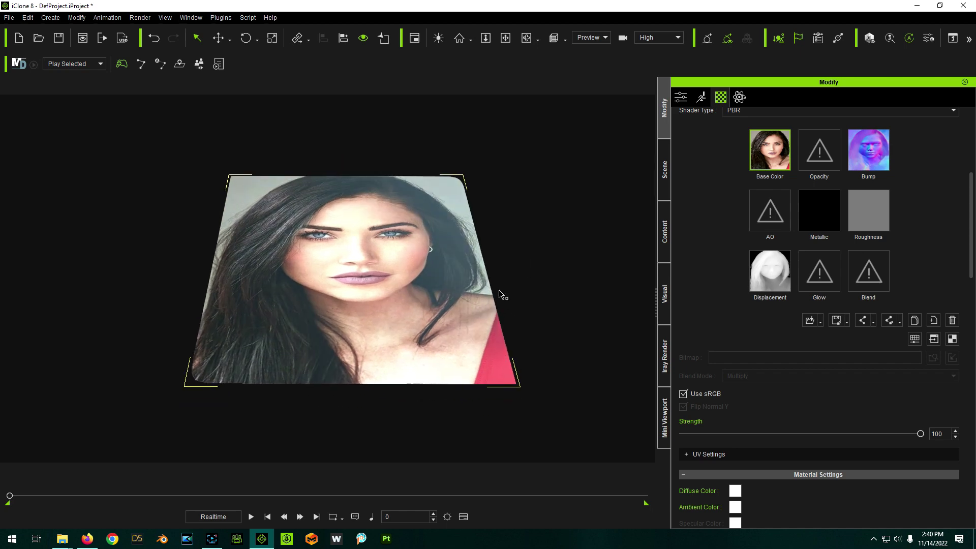
{"action": "left_click", "coordinate": [250, 522]}
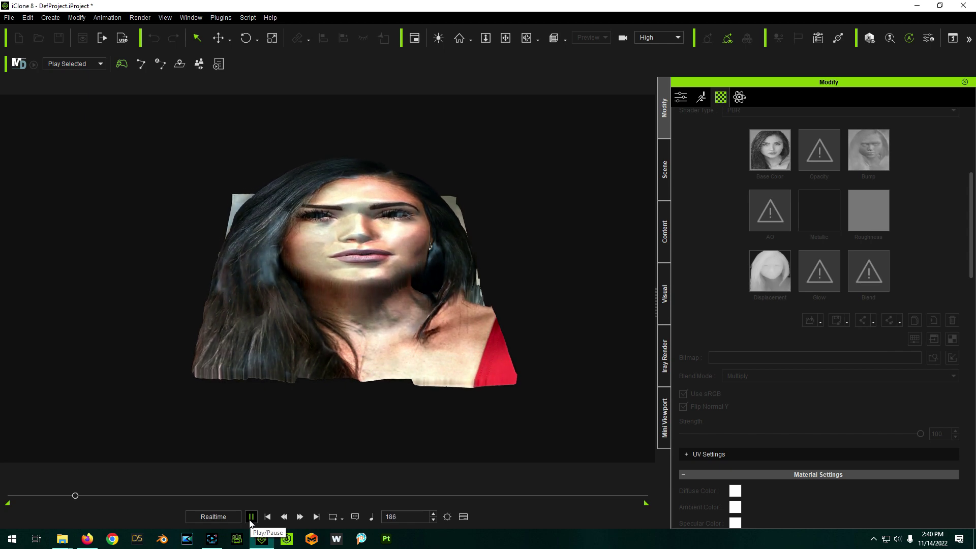
{"action": "left_click", "coordinate": [251, 516]}
{"action": "left_click", "coordinate": [267, 517]}
{"action": "right_click_drag", "start_coordinate": [356, 335], "coordinate": [355, 406]}
{"action": "left_click", "coordinate": [252, 517]}
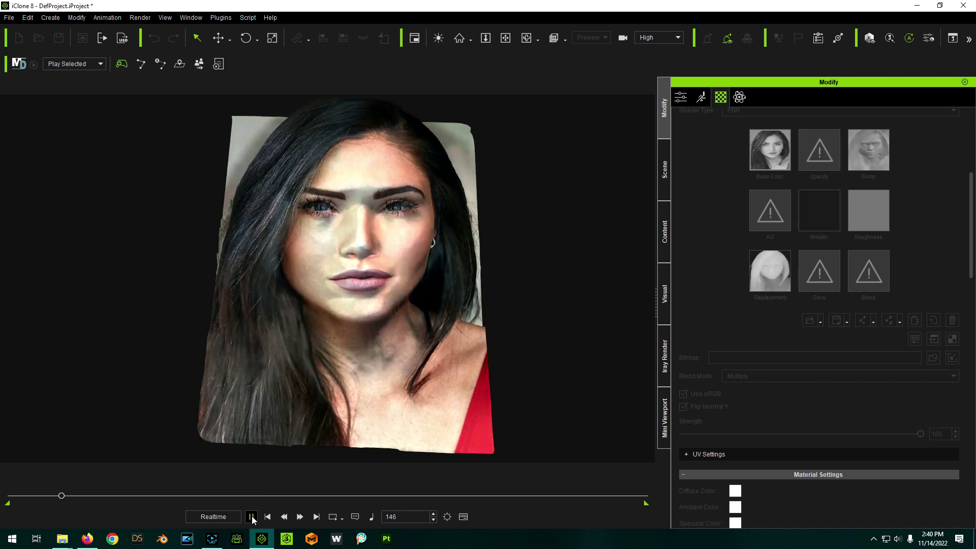
{"action": "left_click", "coordinate": [252, 517]}
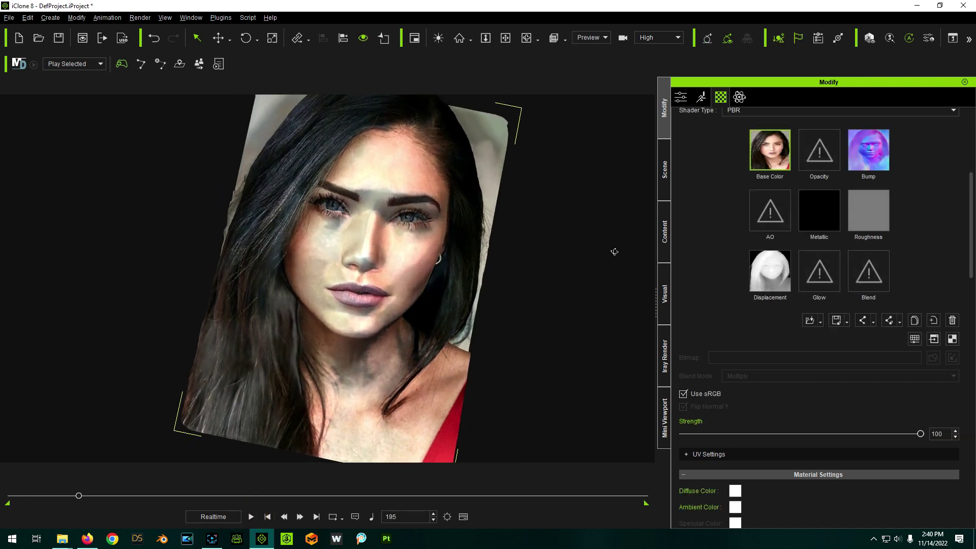